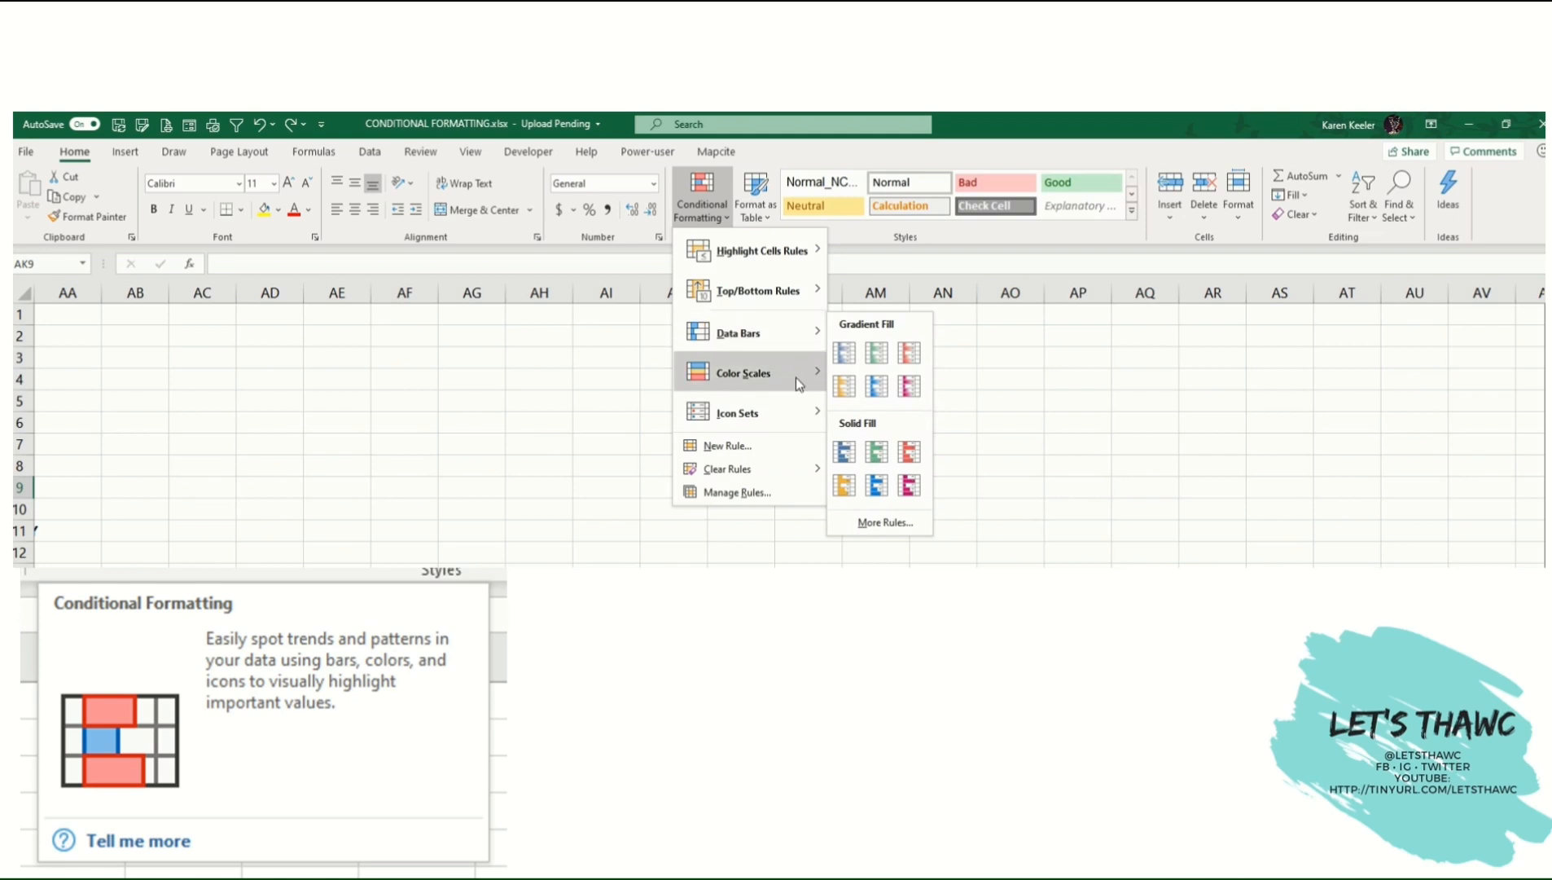
mouse_move(792, 416)
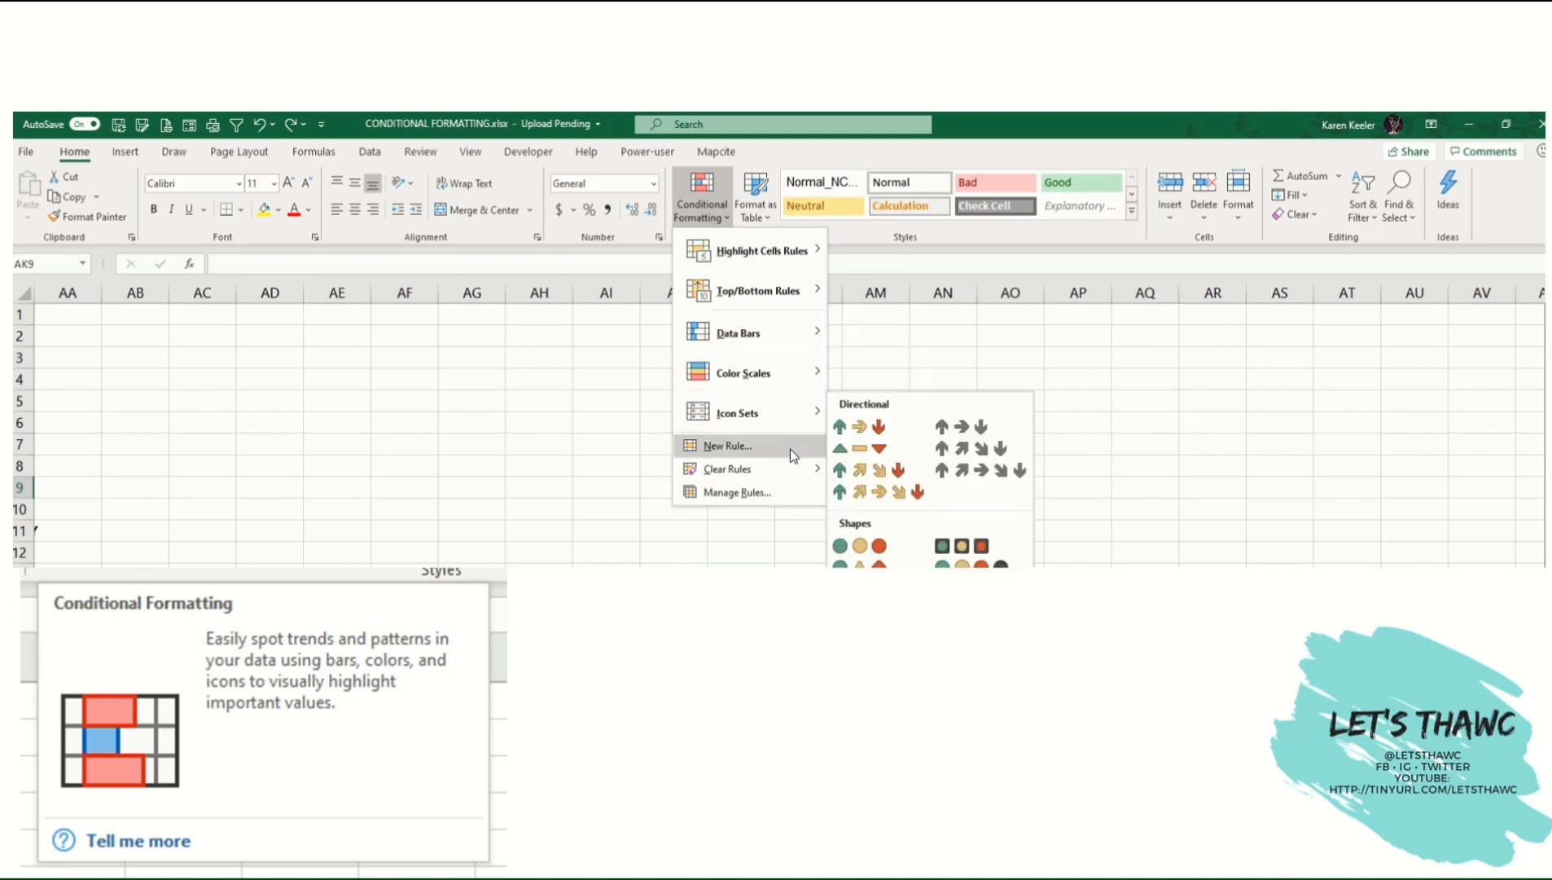
mouse_move(808, 462)
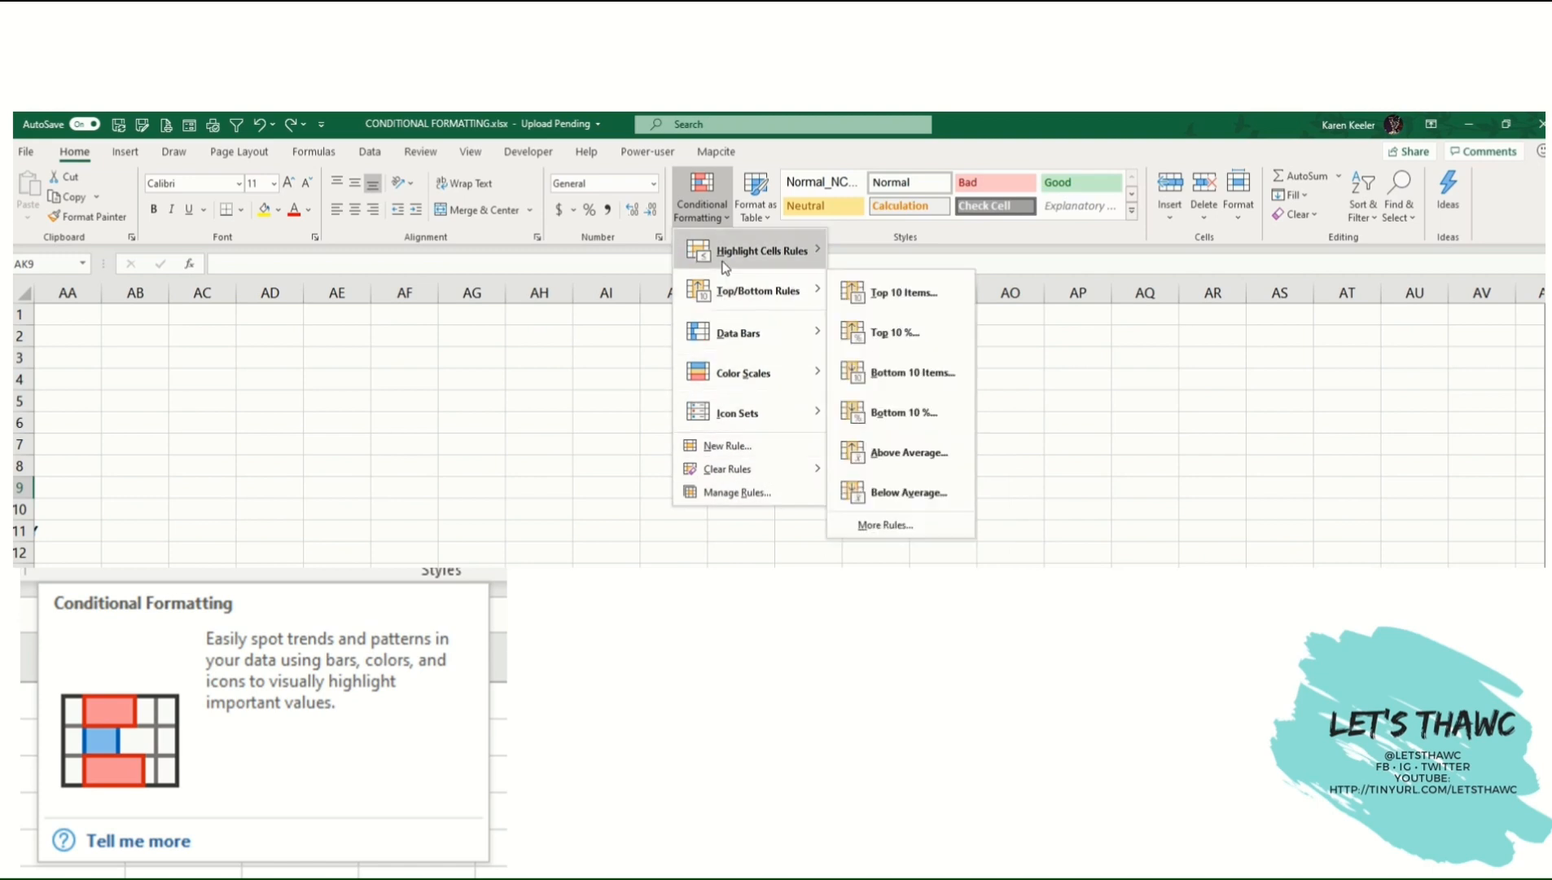
mouse_move(725, 267)
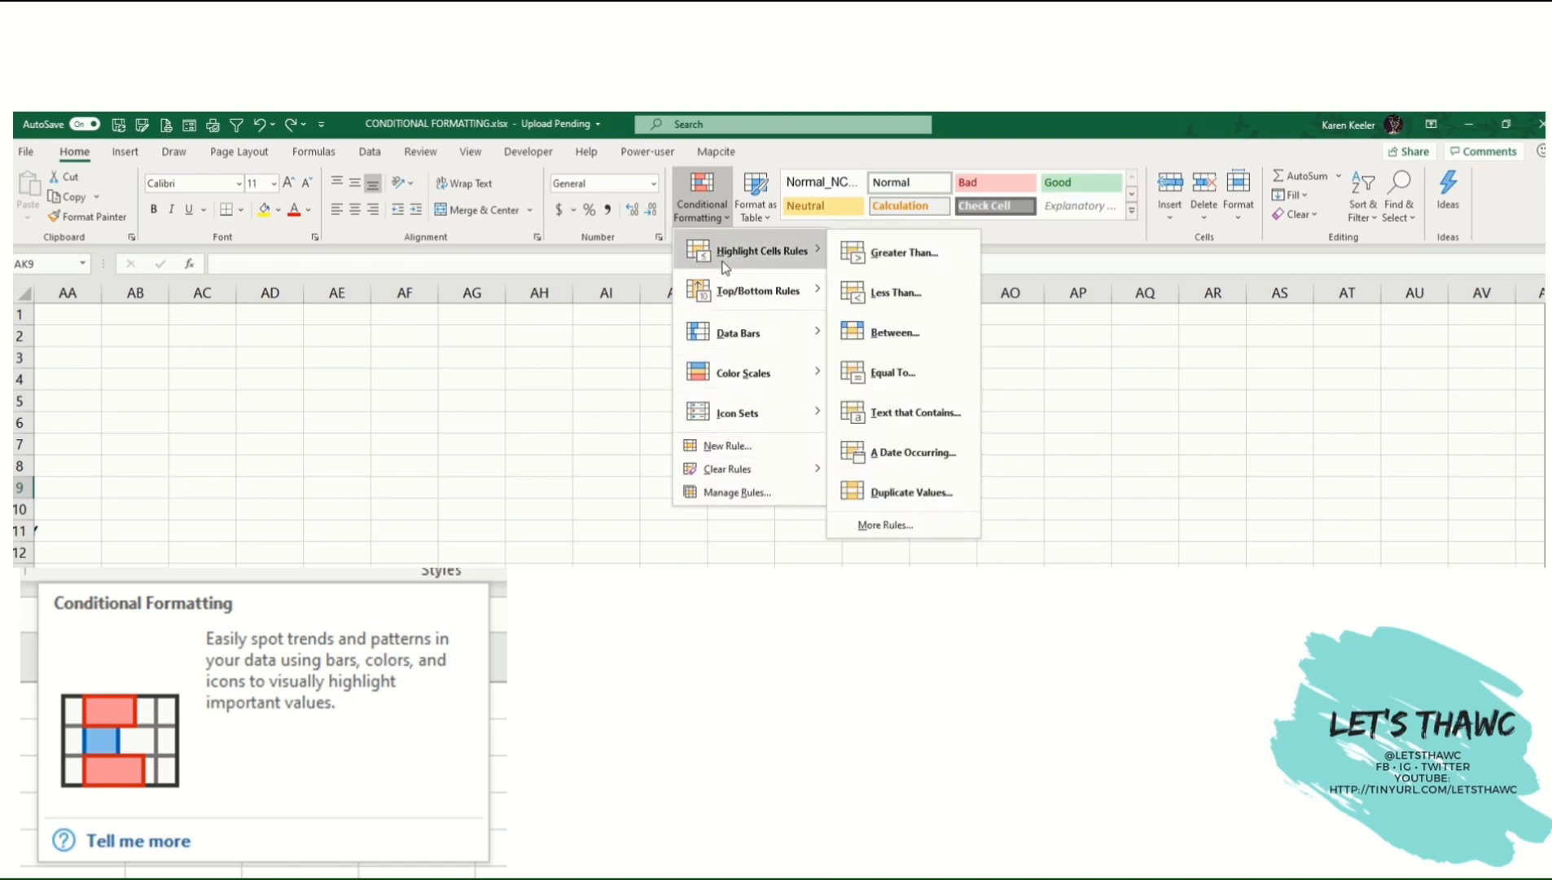
click(696, 189)
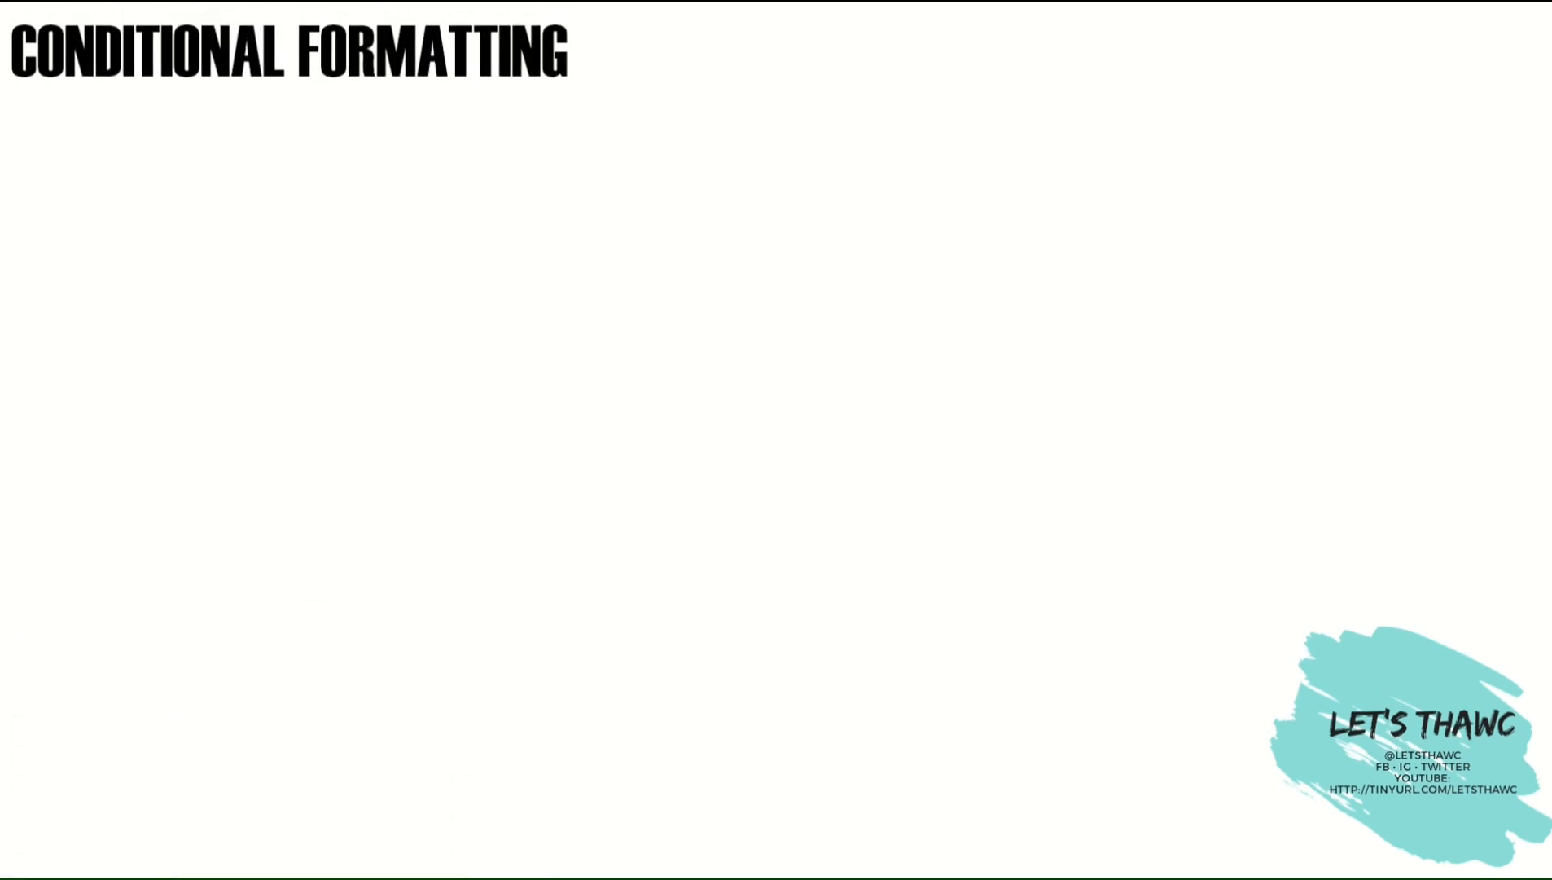
key(alt+Tab)
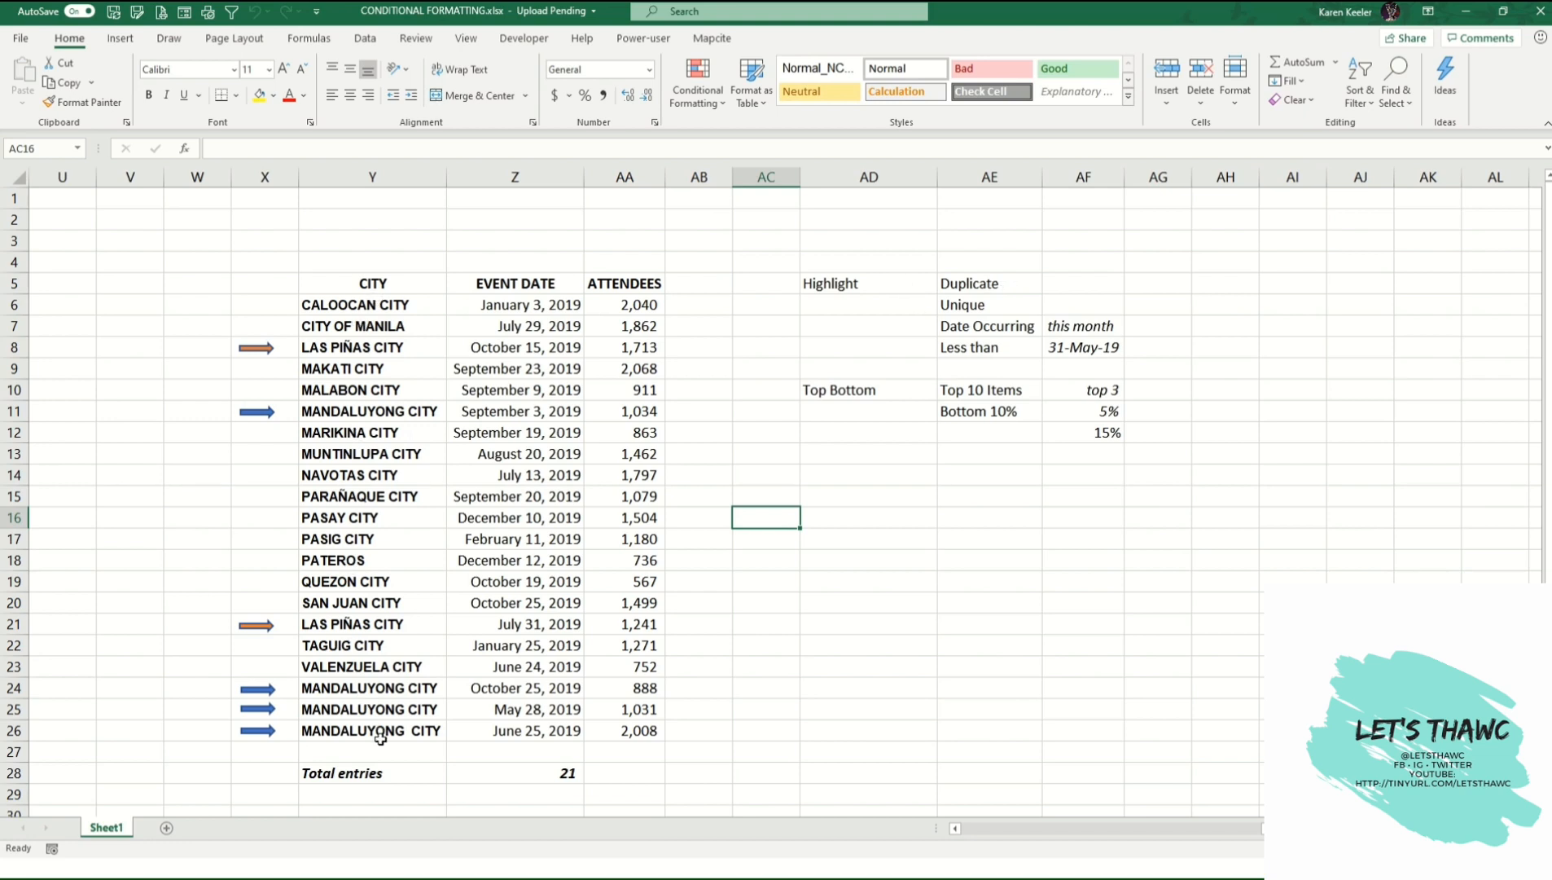
- Start a Duplicate Values conditional formatting rule on the city names in Y6:Y26
drag(405, 306, 421, 732)
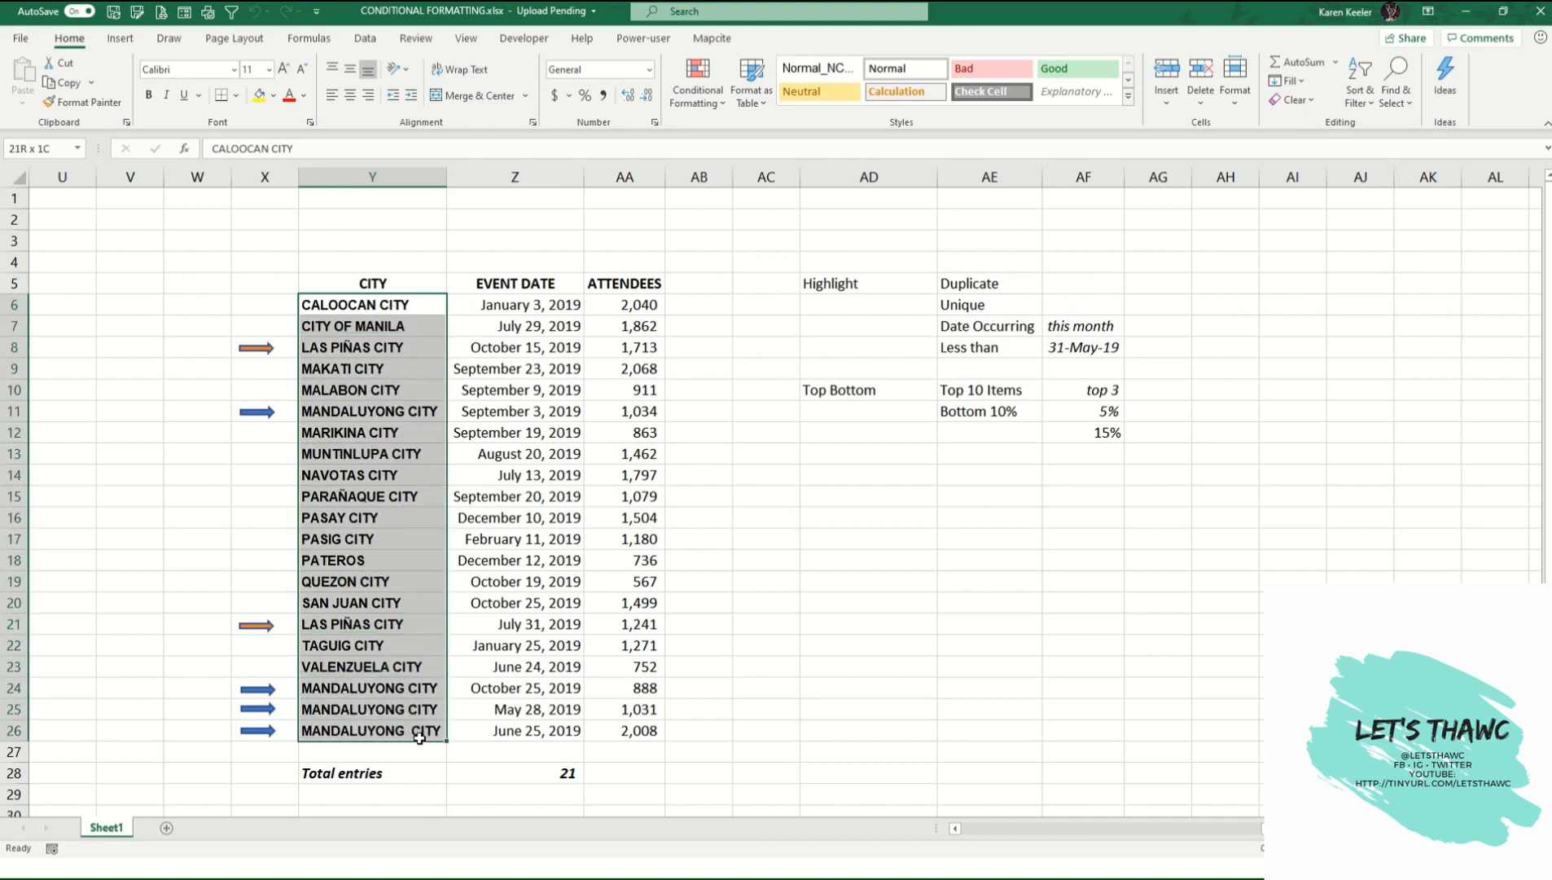
click(697, 88)
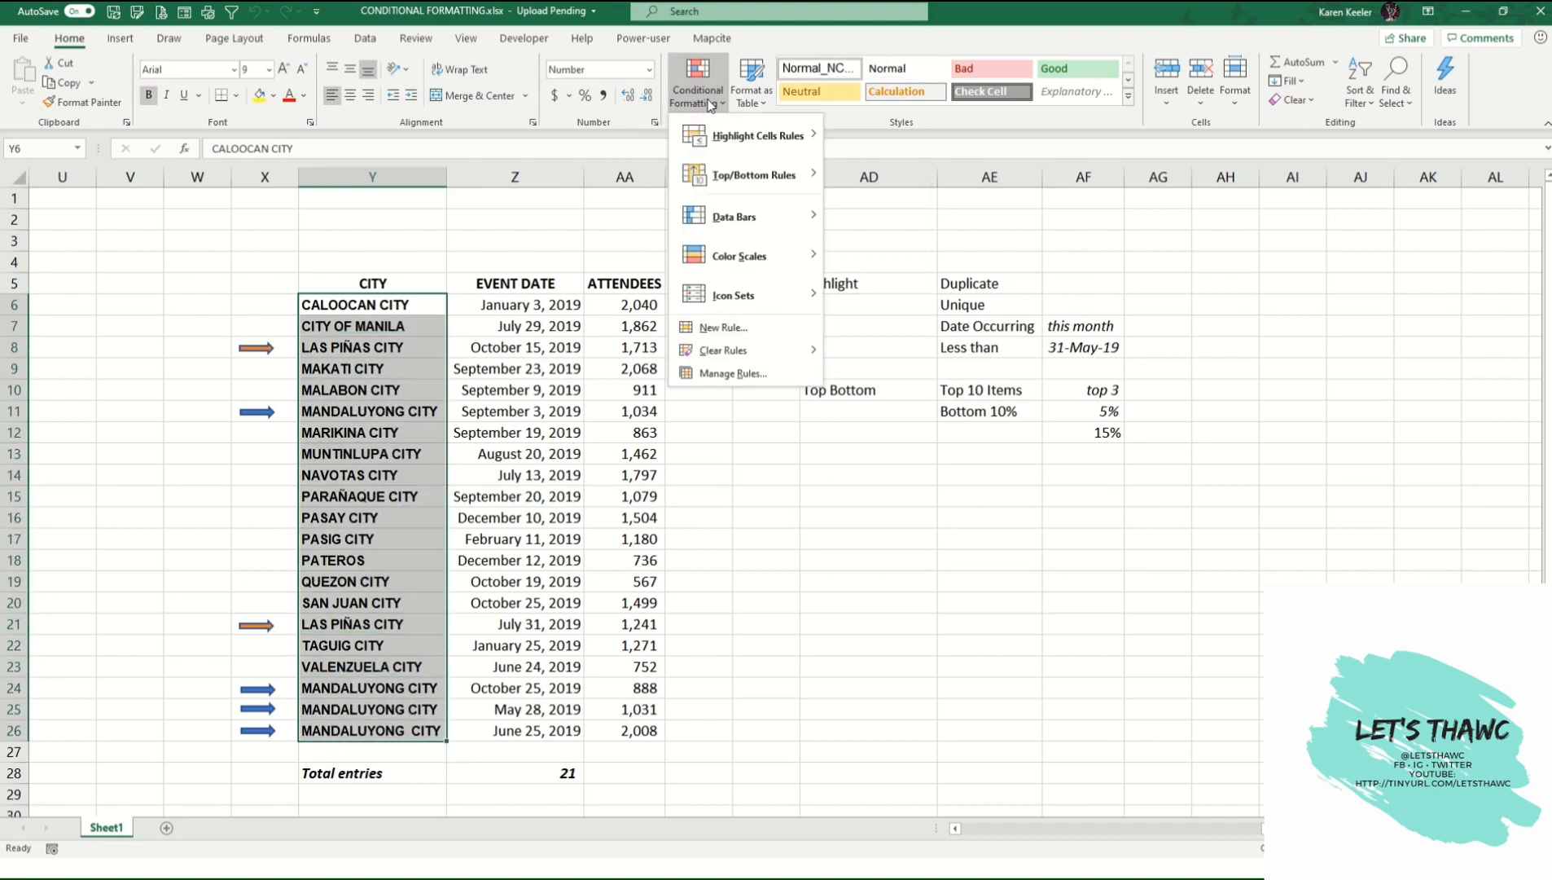
mouse_move(731, 140)
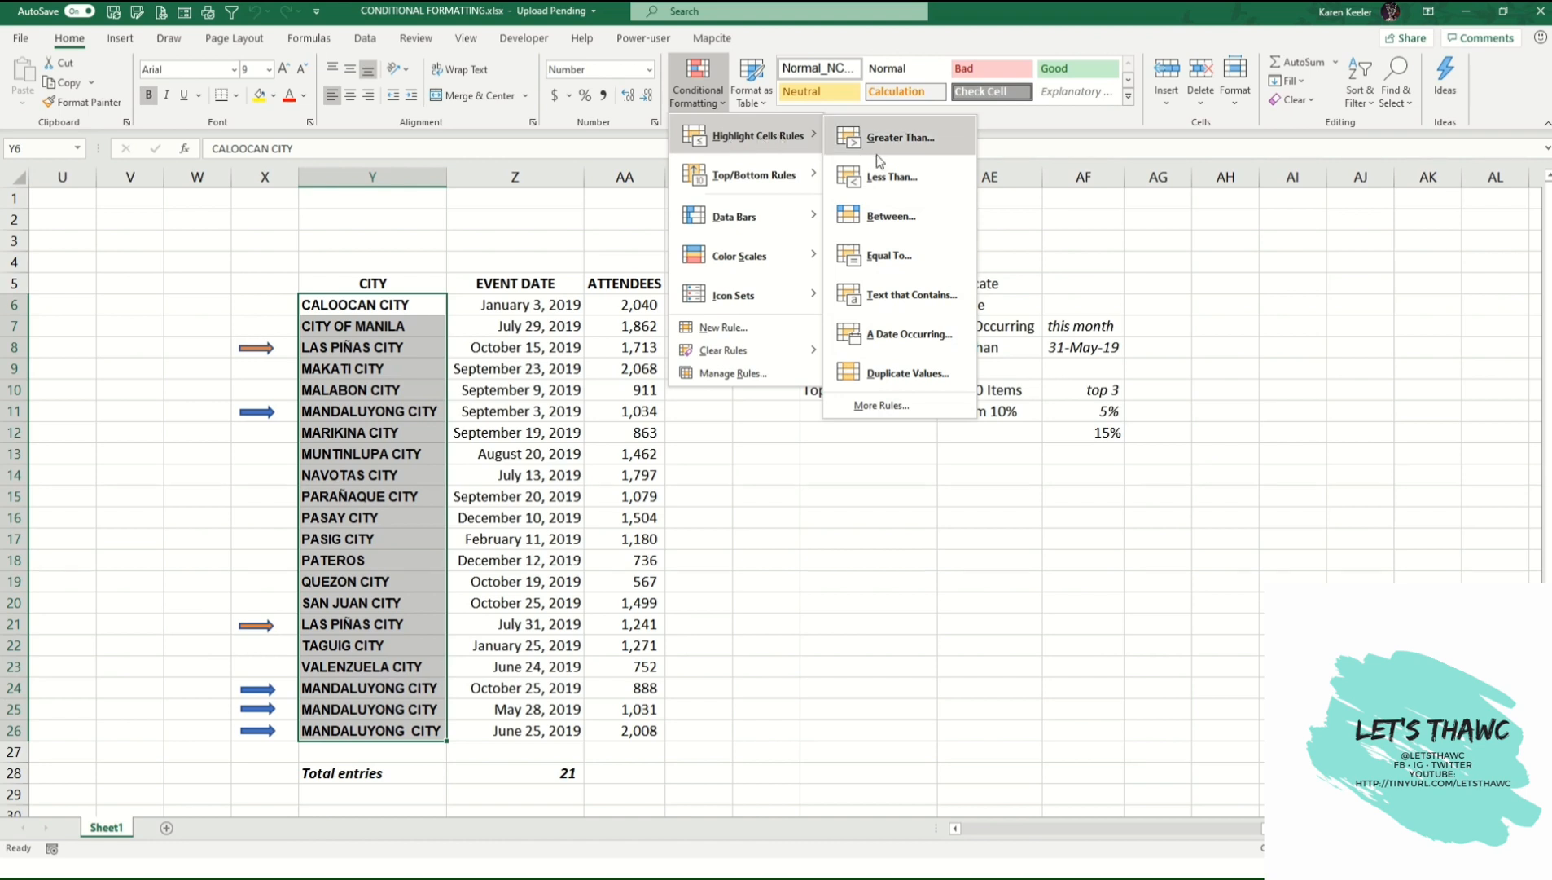
click(883, 389)
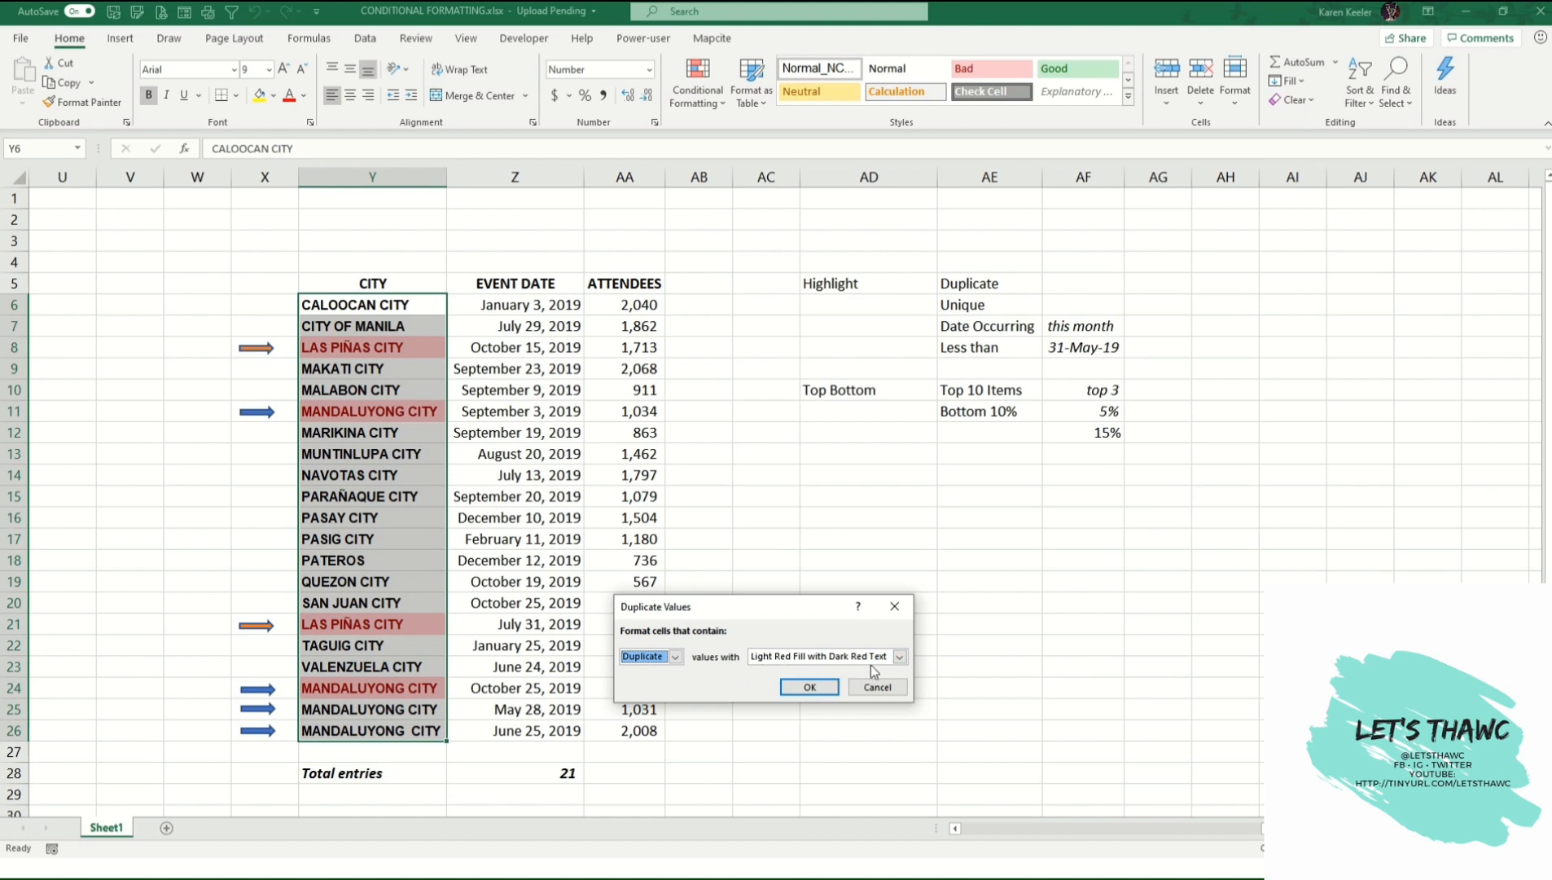
- Try Yellow Fill with Dark Yellow Text and Green Fill with Dark Green Text as the format for the duplicates
click(899, 657)
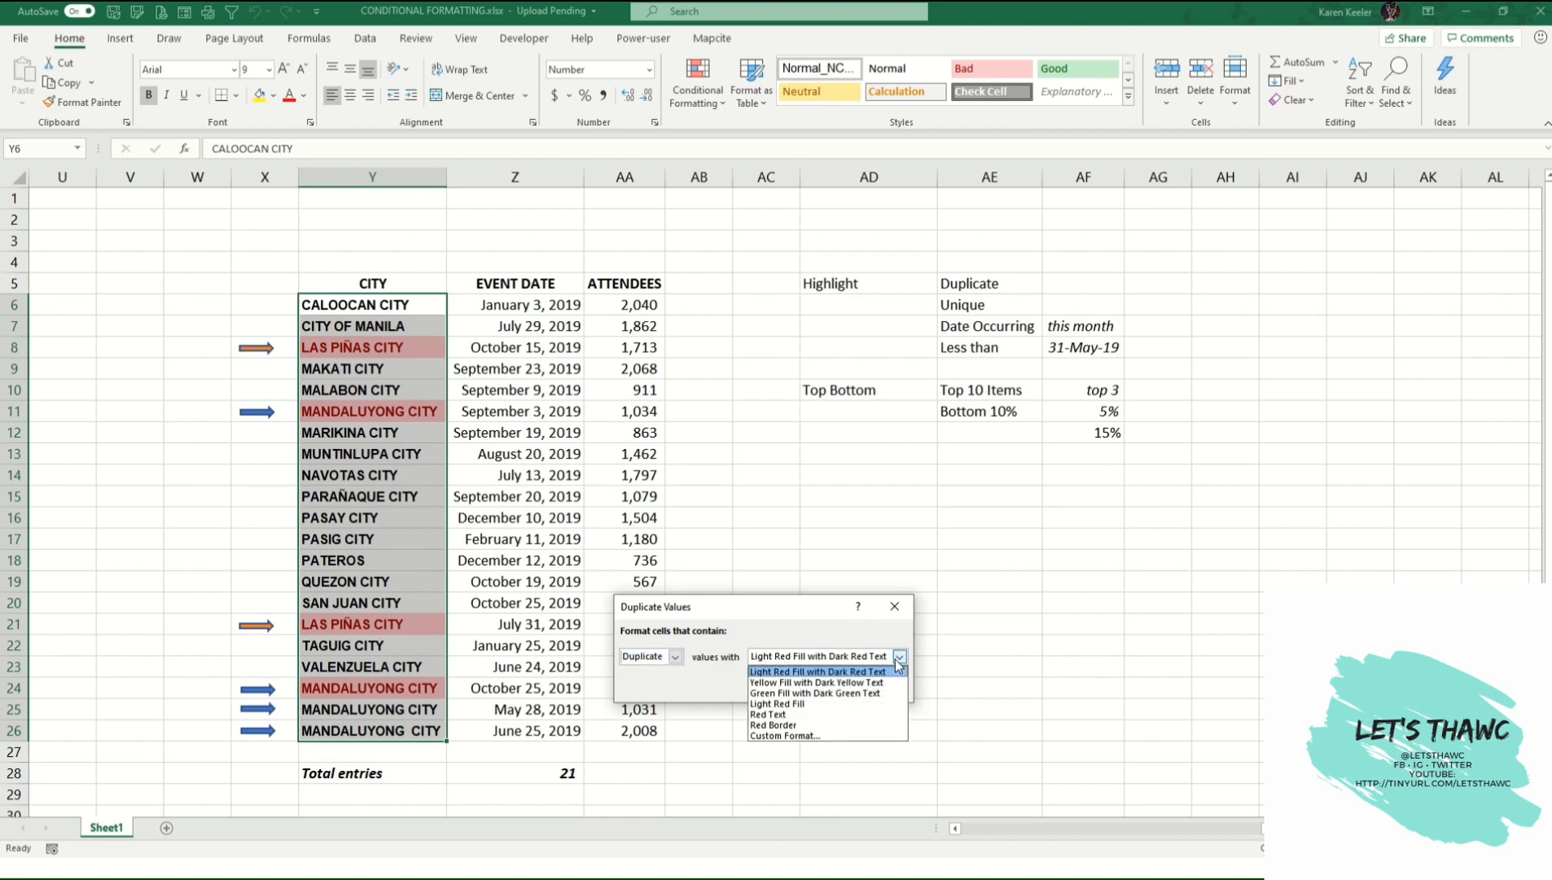
click(849, 684)
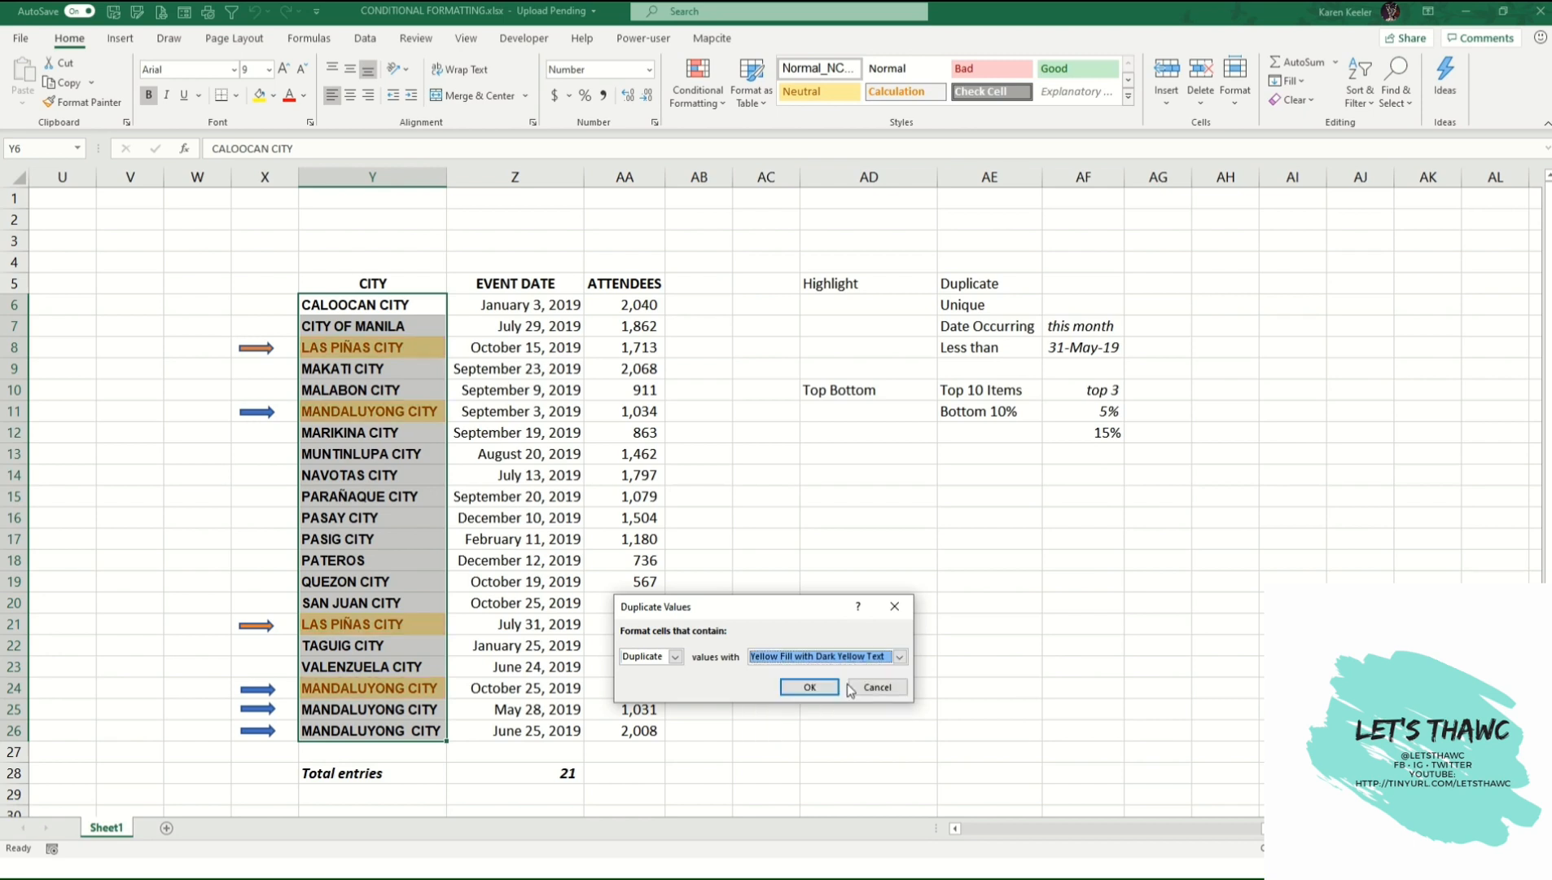
click(898, 656)
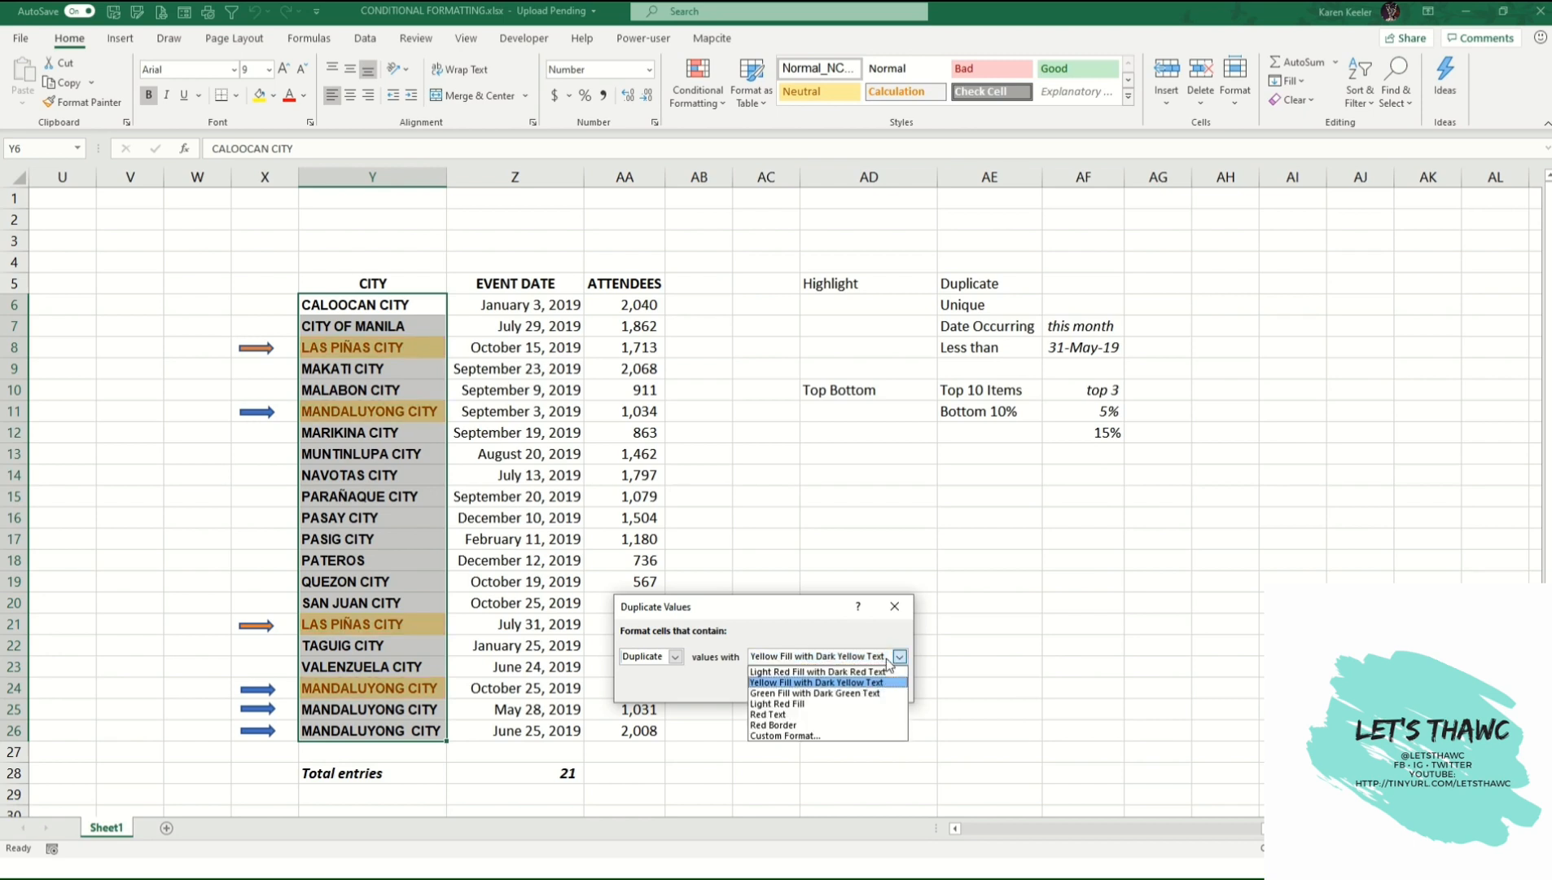
click(824, 693)
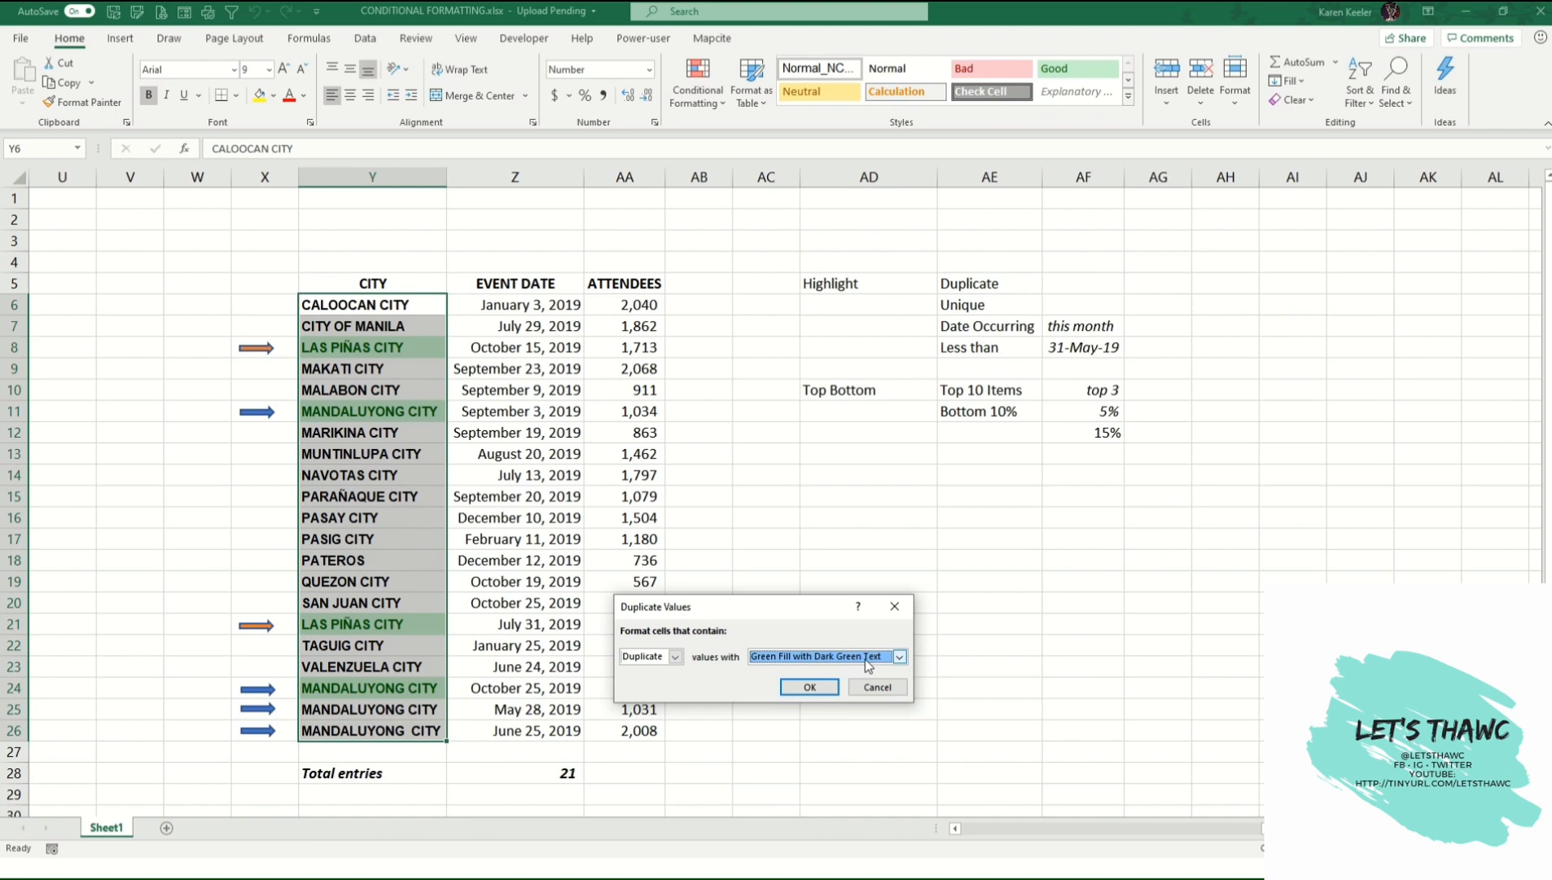
- Apply the duplicate values rule with Light Red Fill with Dark Red Text and deselect the city list
click(868, 656)
click(852, 669)
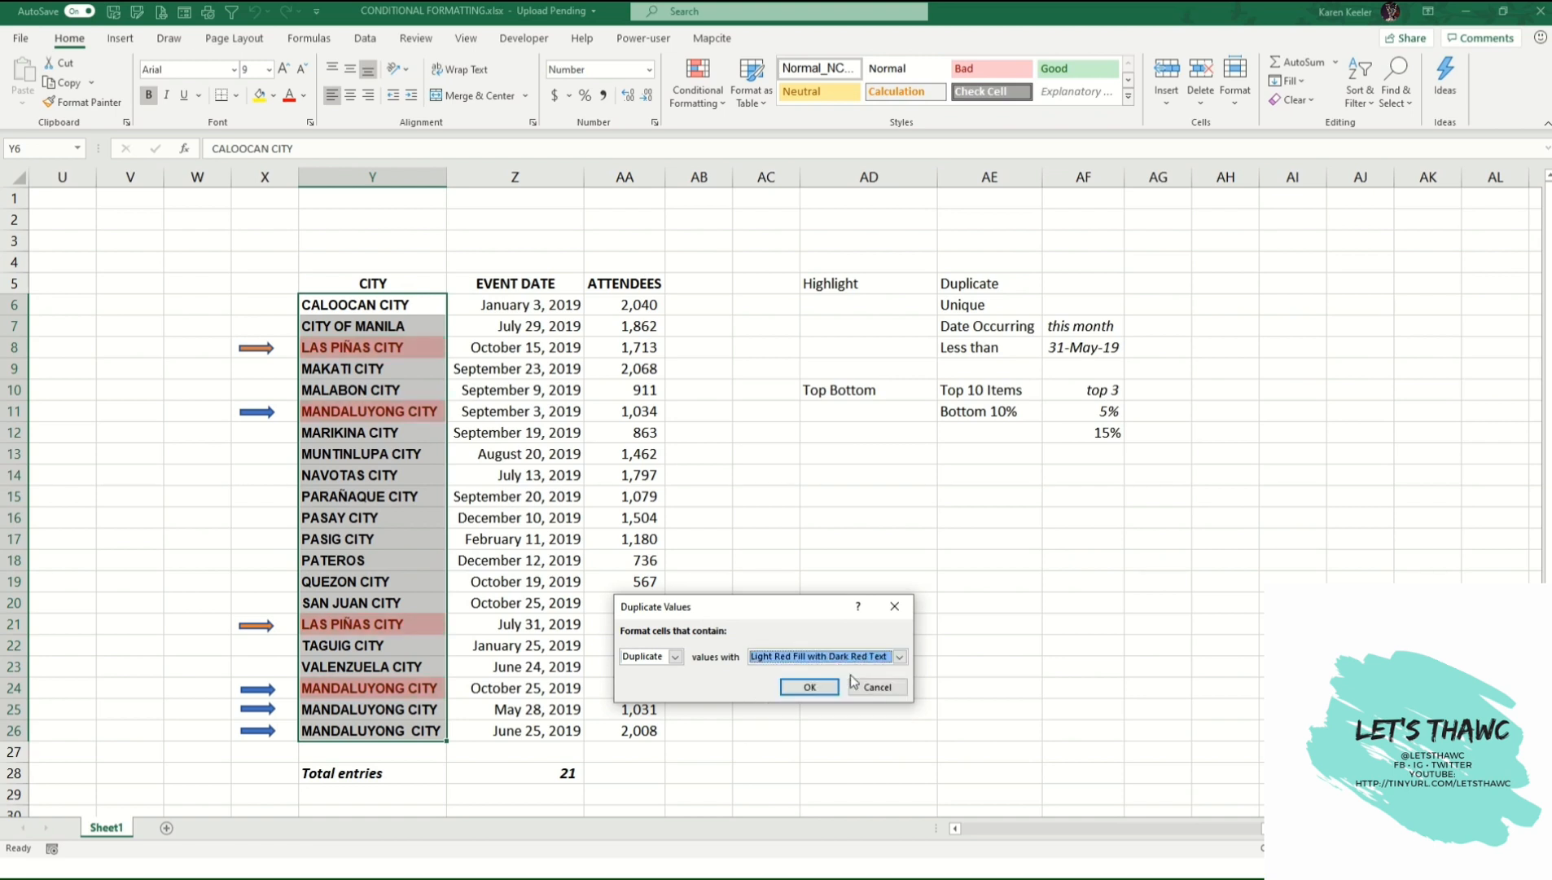
click(809, 687)
click(168, 327)
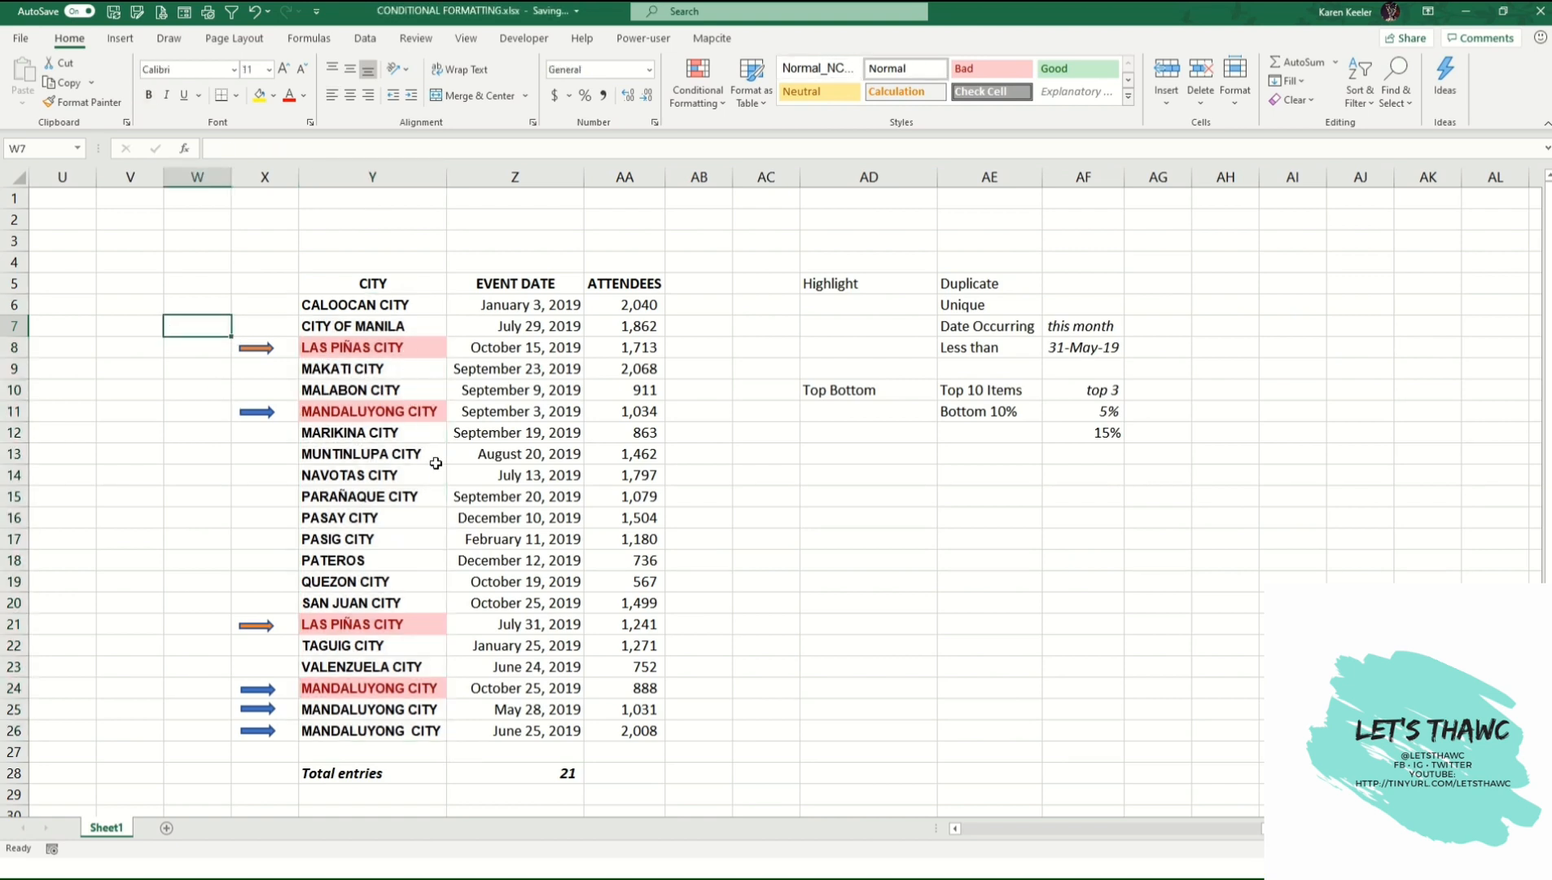
- Review the highlighted duplicate entries for Las Piñas City and Mandaluyong City in the city column
click(244, 349)
click(375, 355)
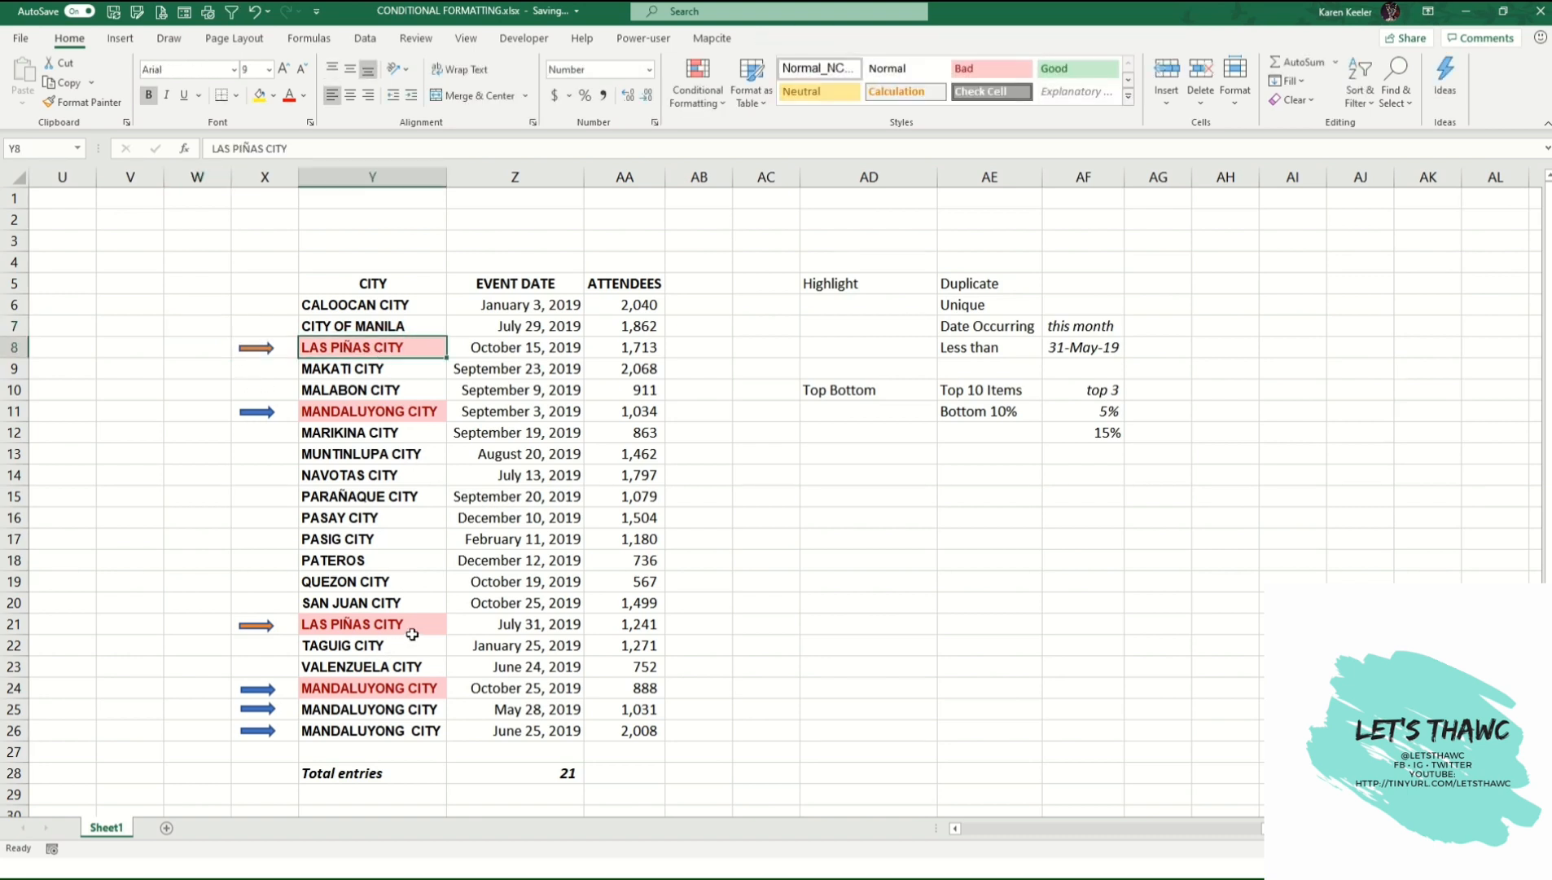
click(419, 412)
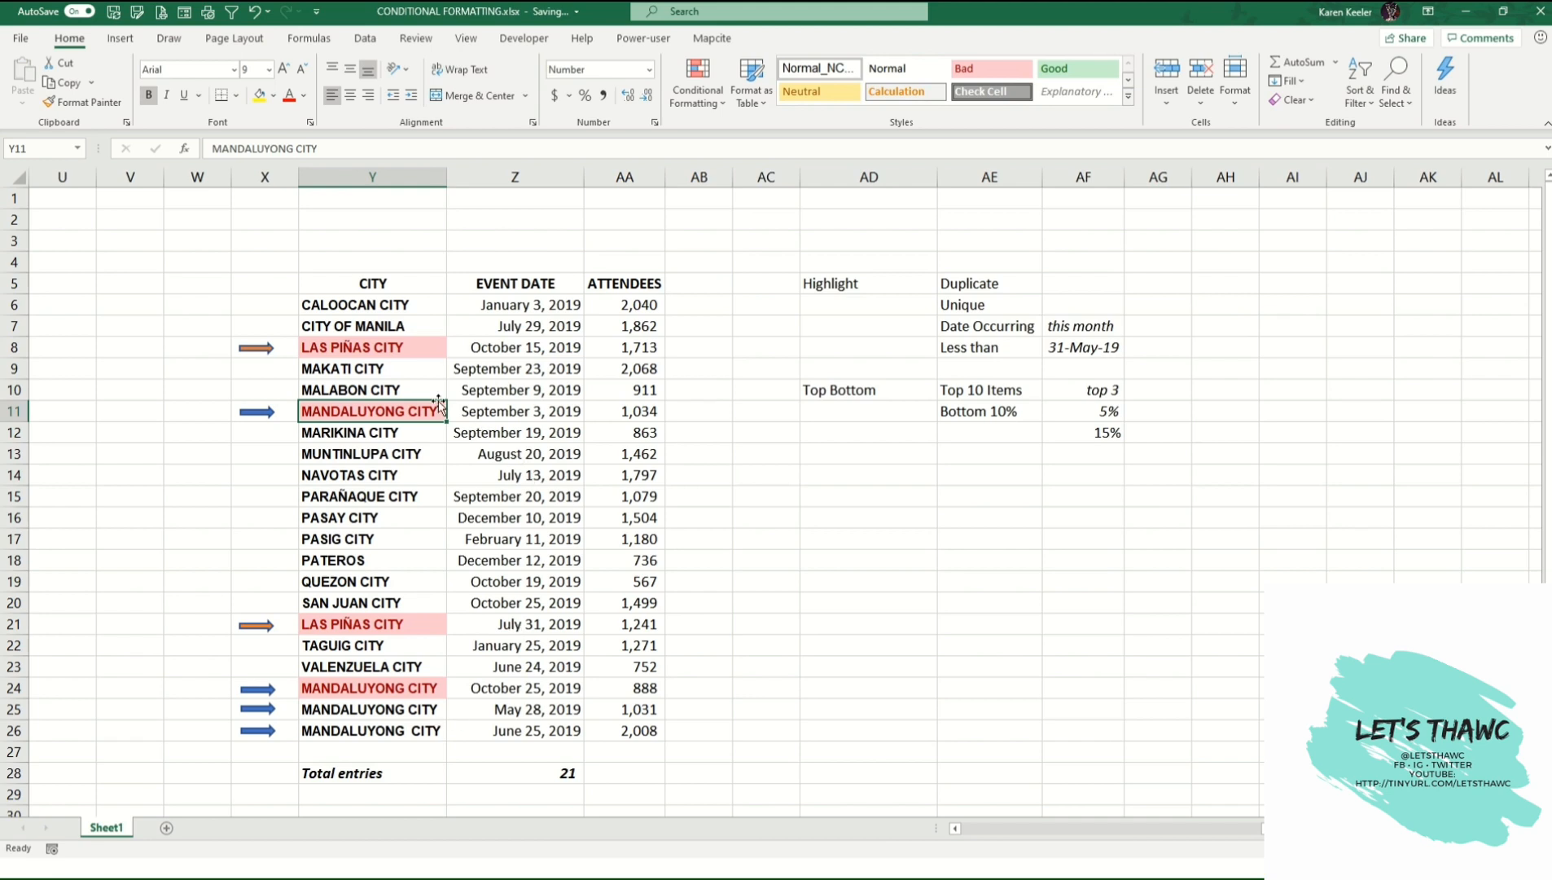
- Inspect the text of the Mandaluyong City entries in Y25 and Y26 for extra spaces, leaving the contents unedited
click(432, 717)
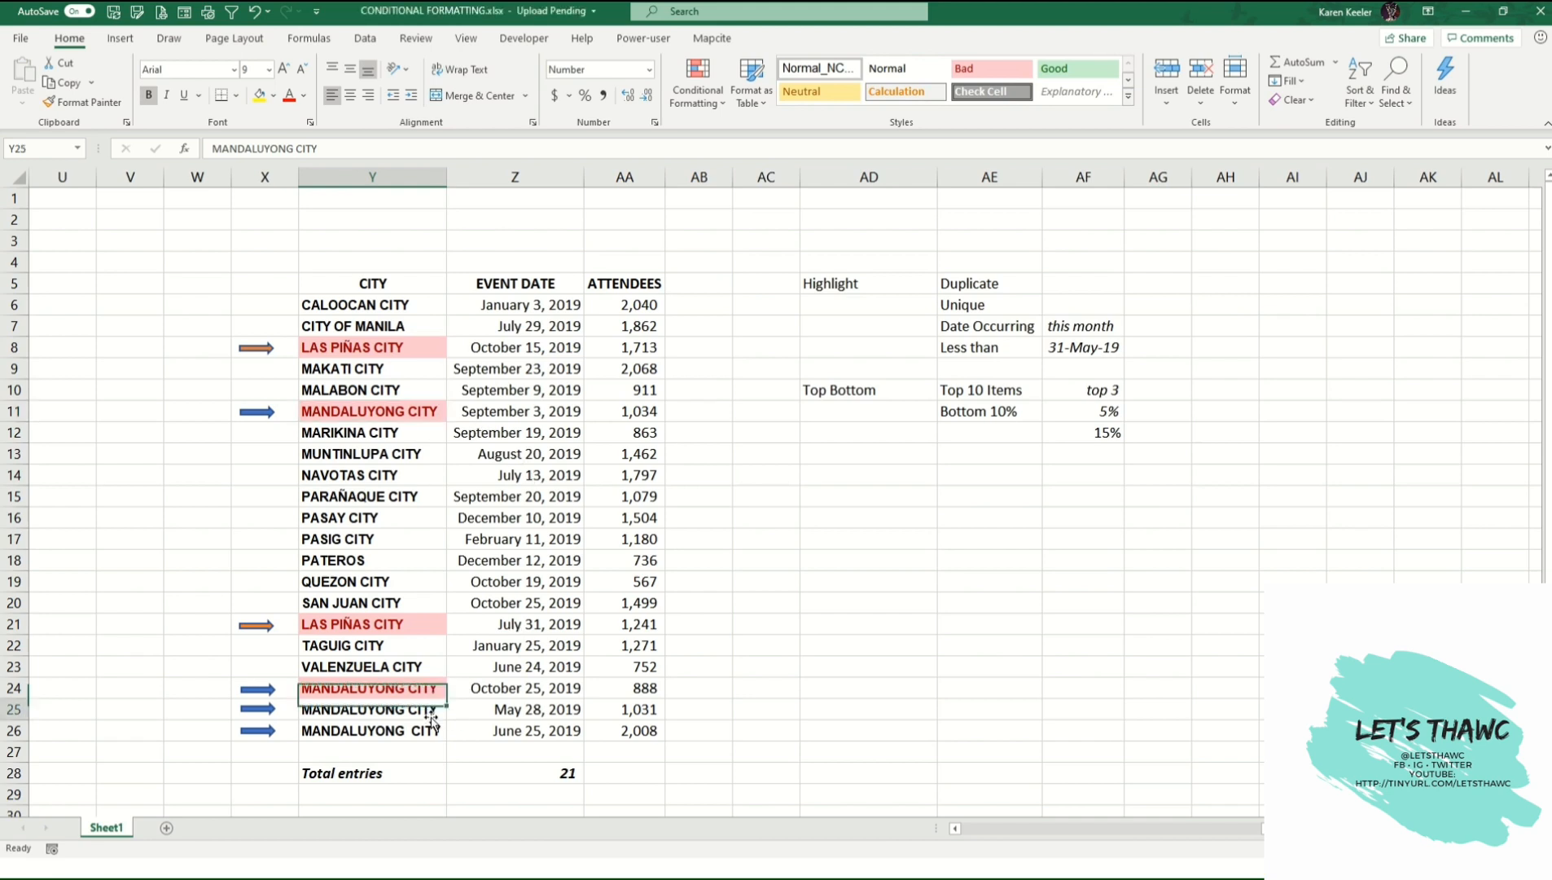
key(F2)
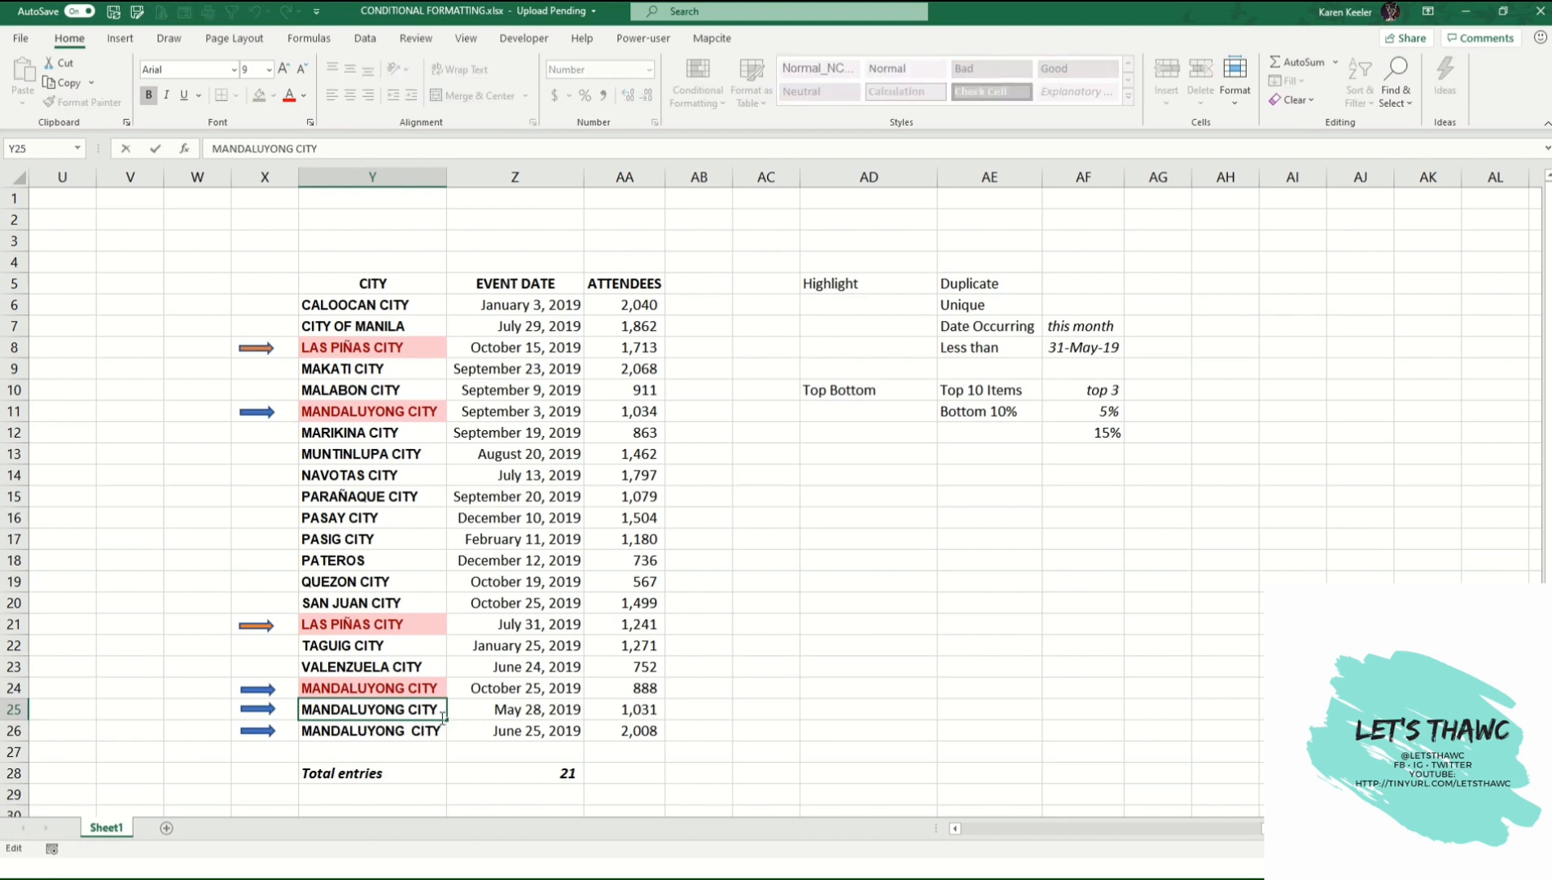
key(Escape)
click(407, 733)
key(F2)
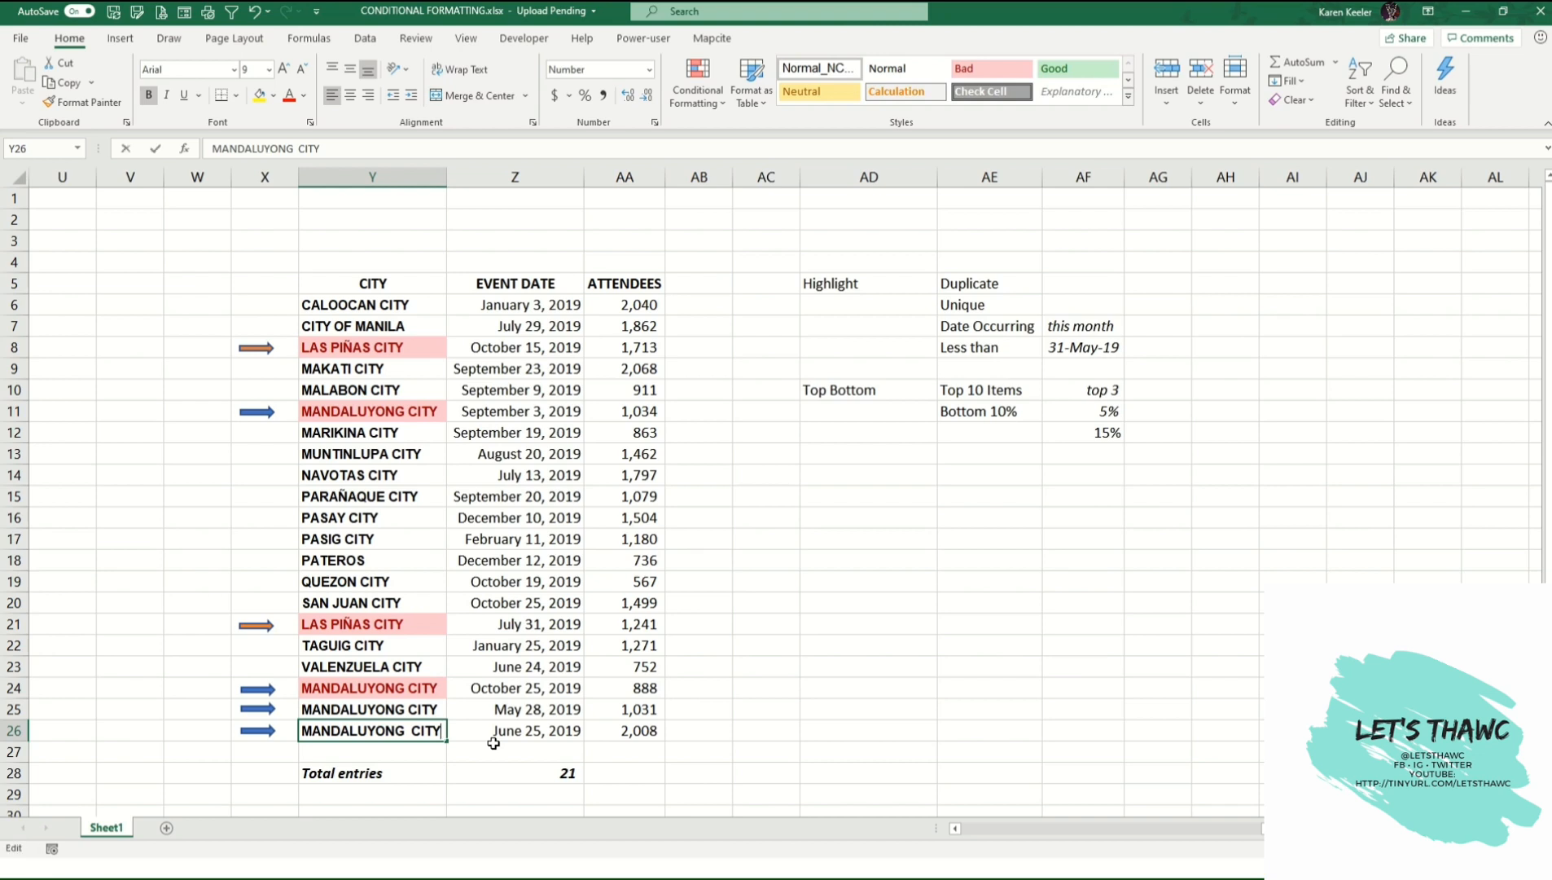
key(Left)
key(Left)
key(Left)
key(Left)
key(Left)
key(Left)
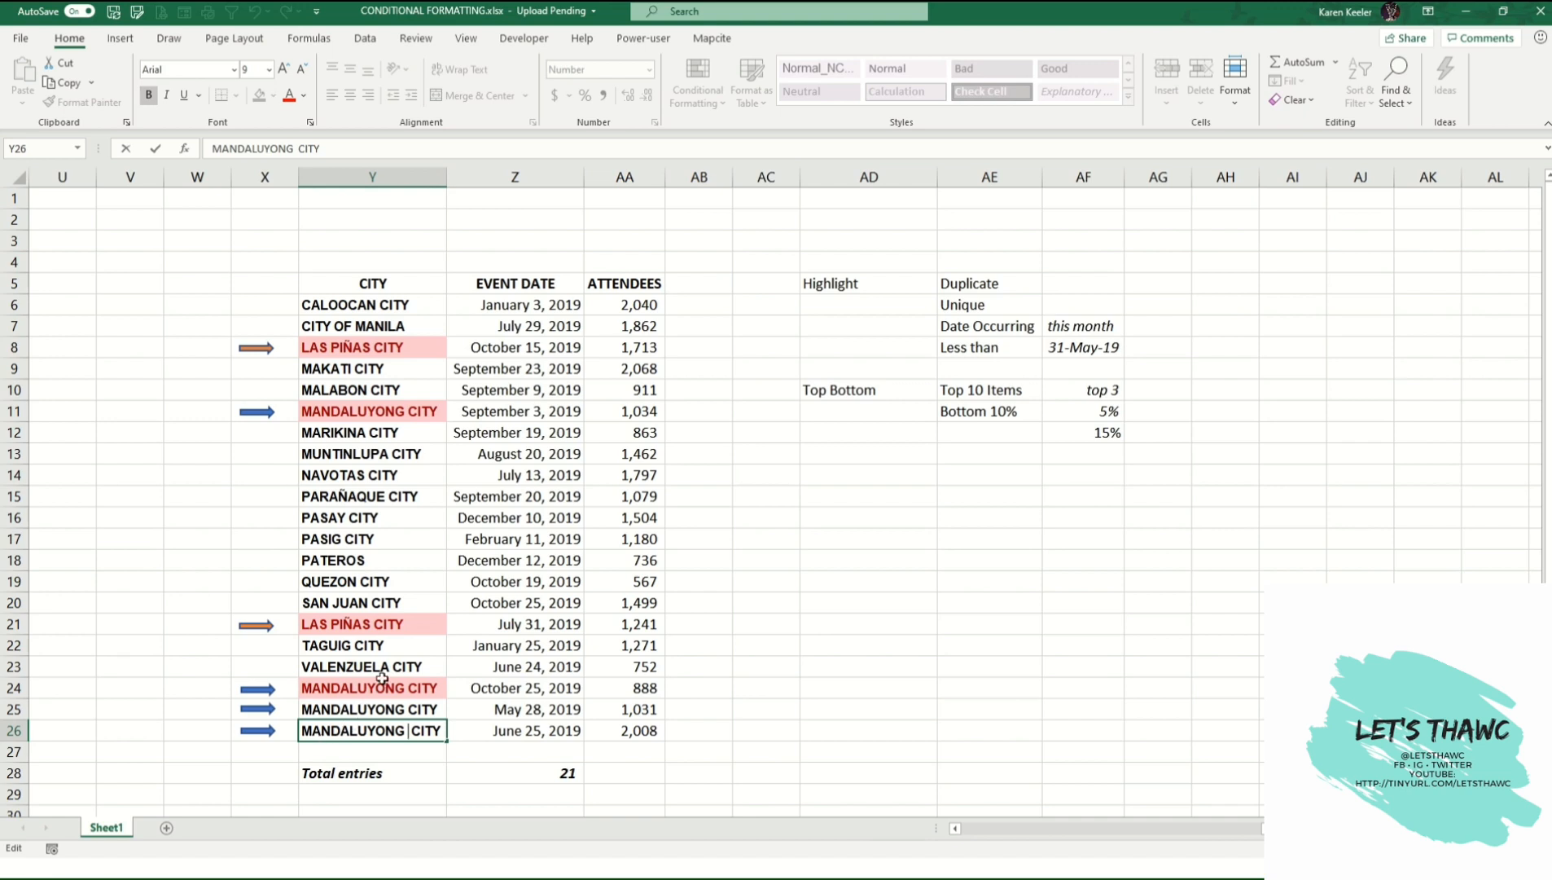
key(Escape)
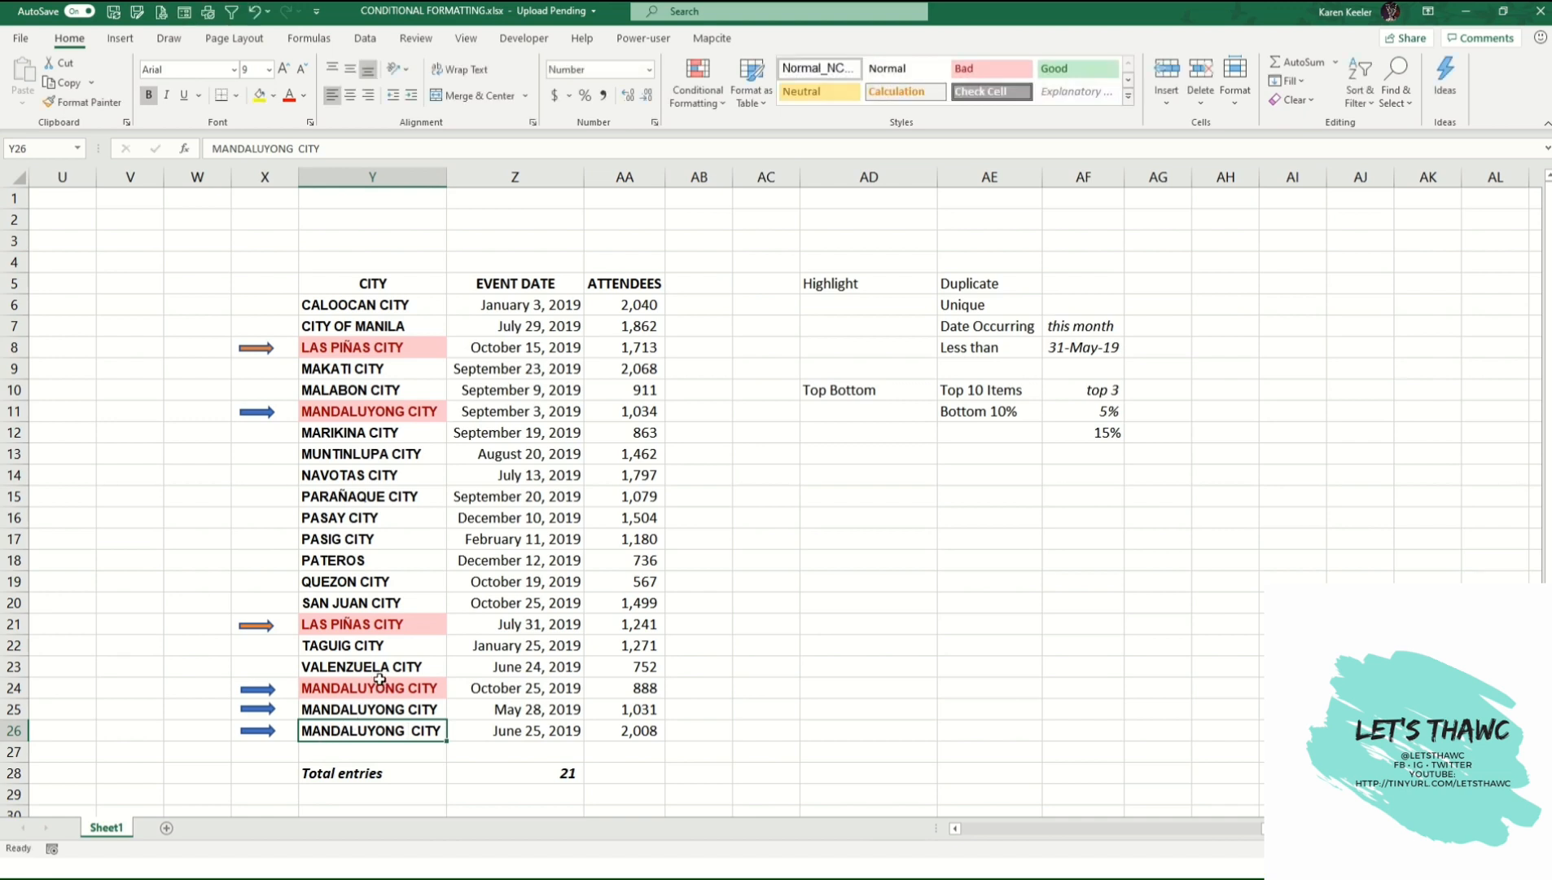
click(424, 410)
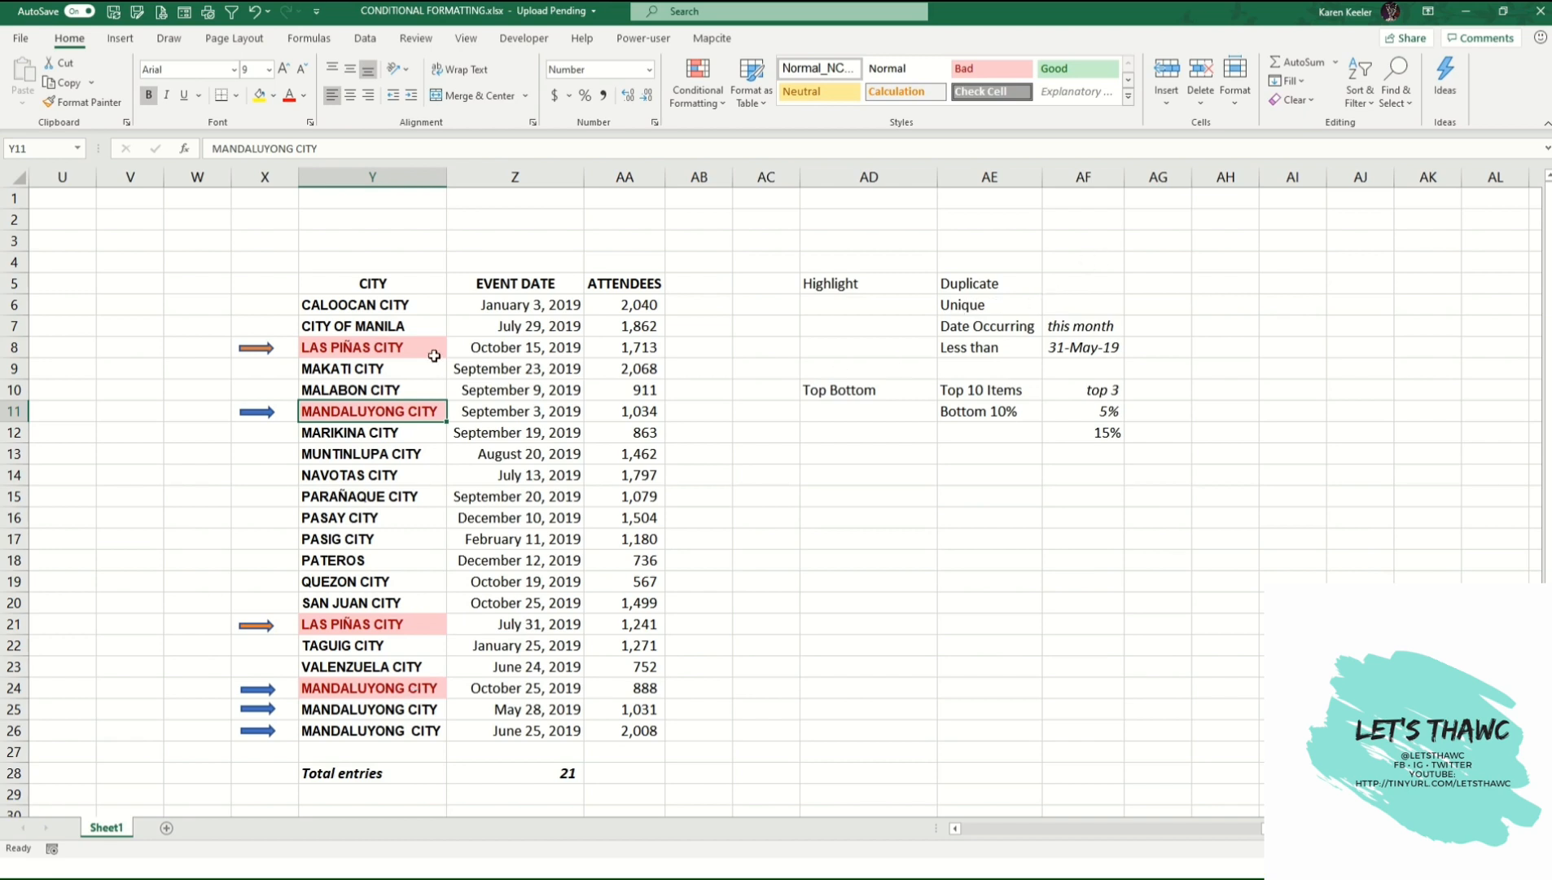
- Start another Duplicate Values rule on the city names in Y6:Y26 and set it to format Unique values
drag(435, 298, 400, 733)
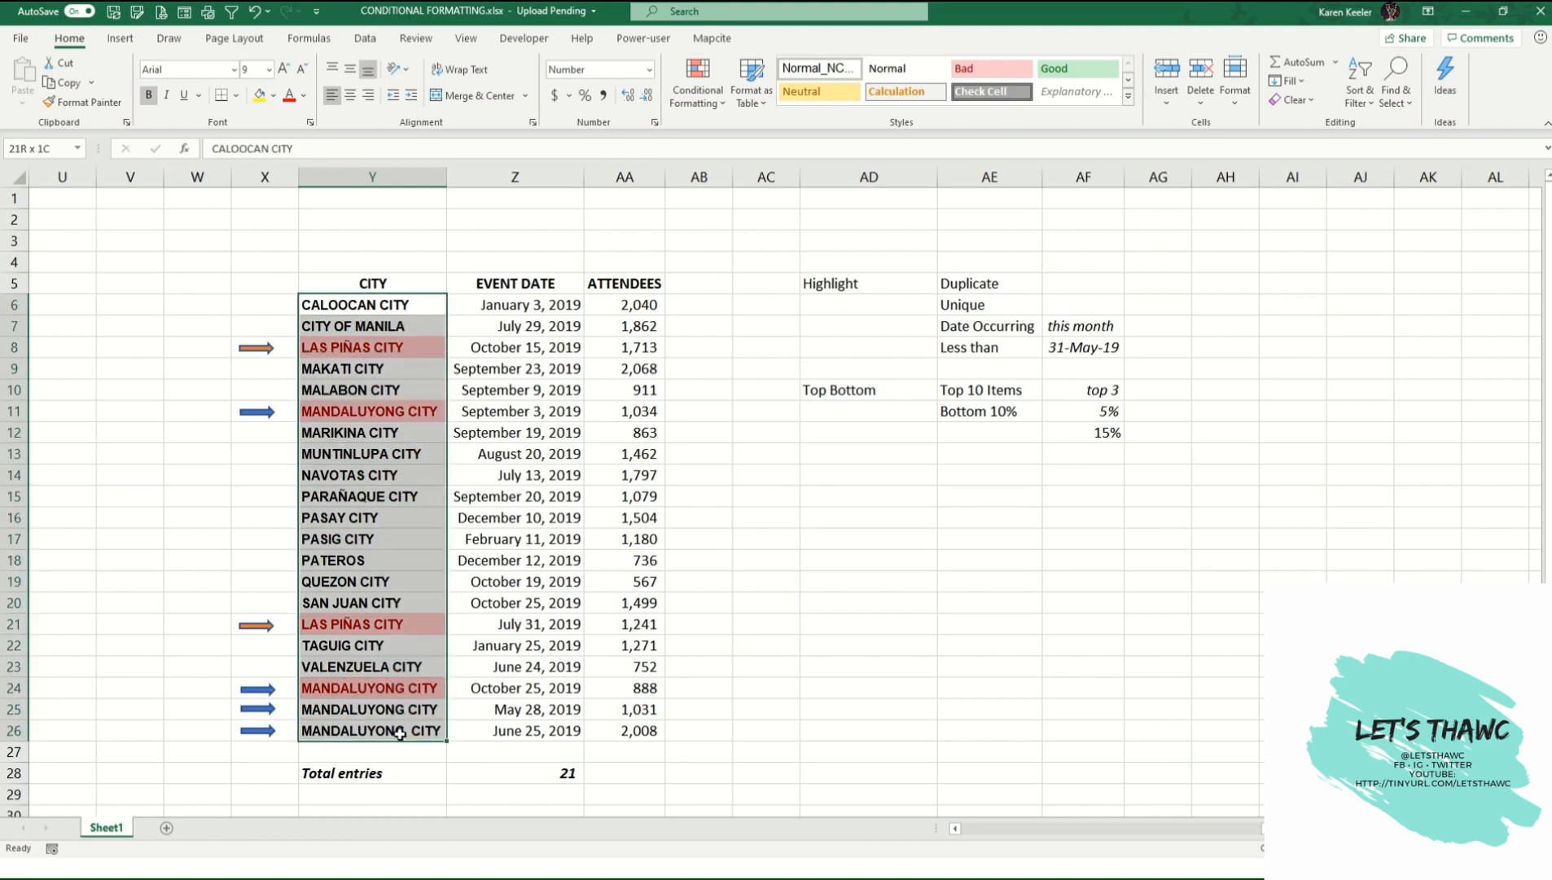
click(699, 84)
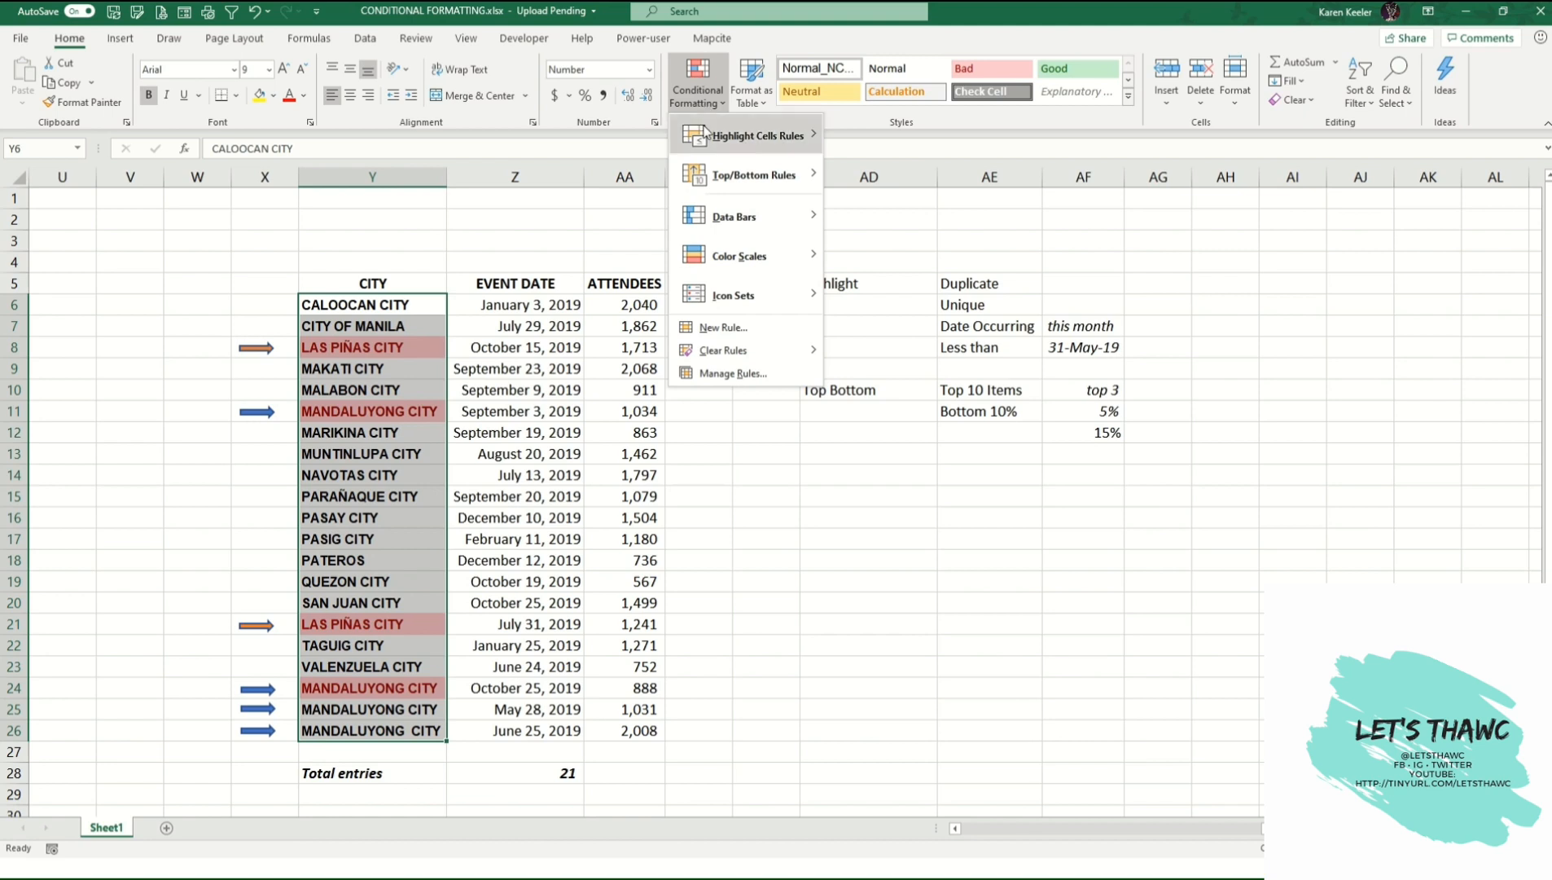
mouse_move(705, 135)
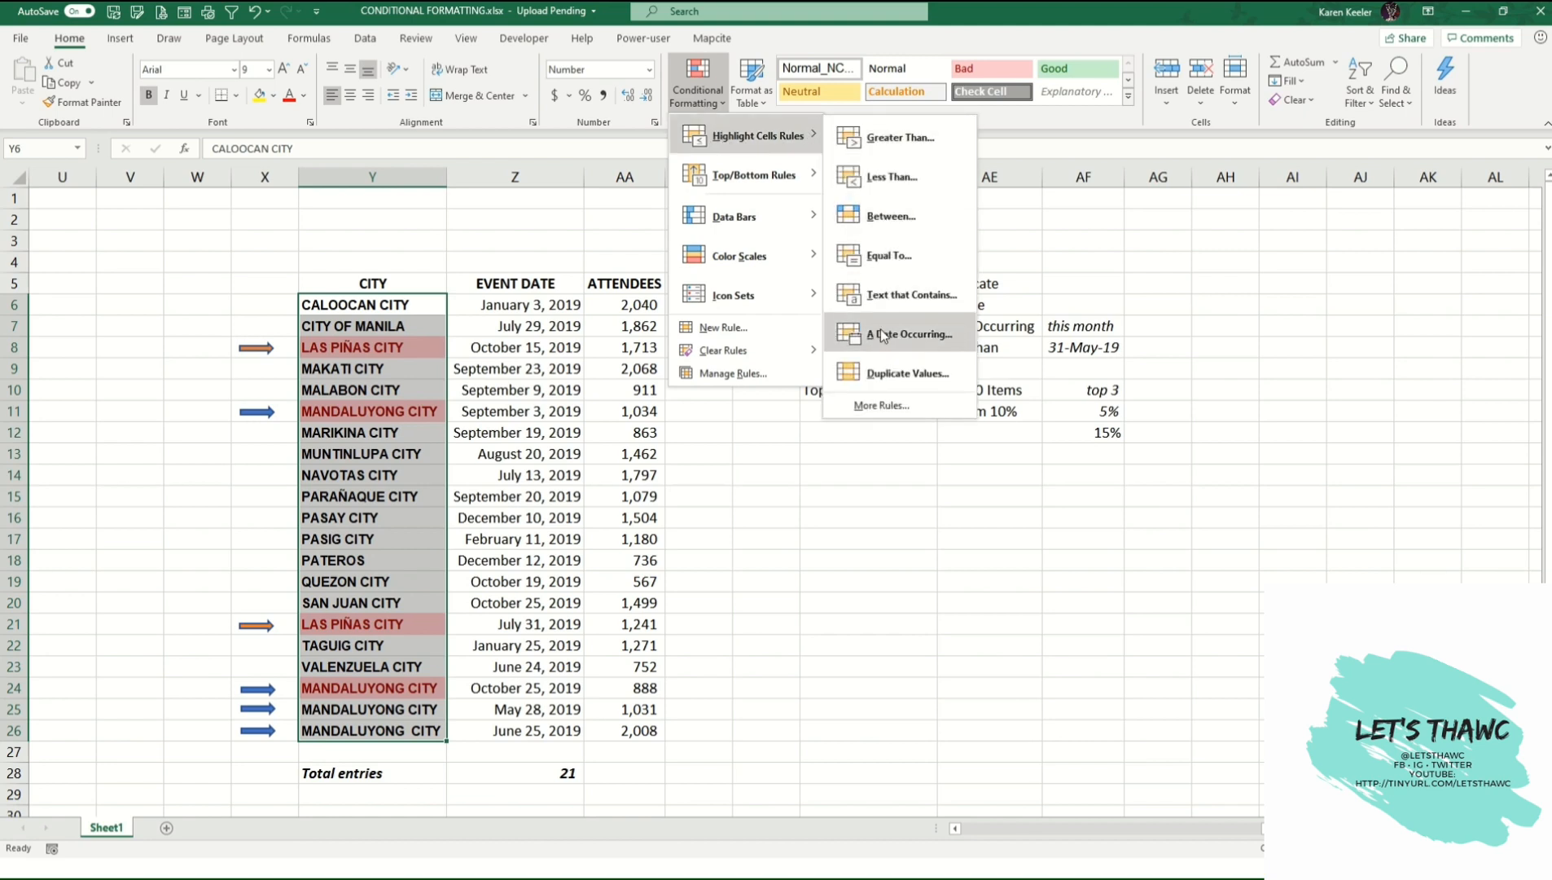
click(880, 373)
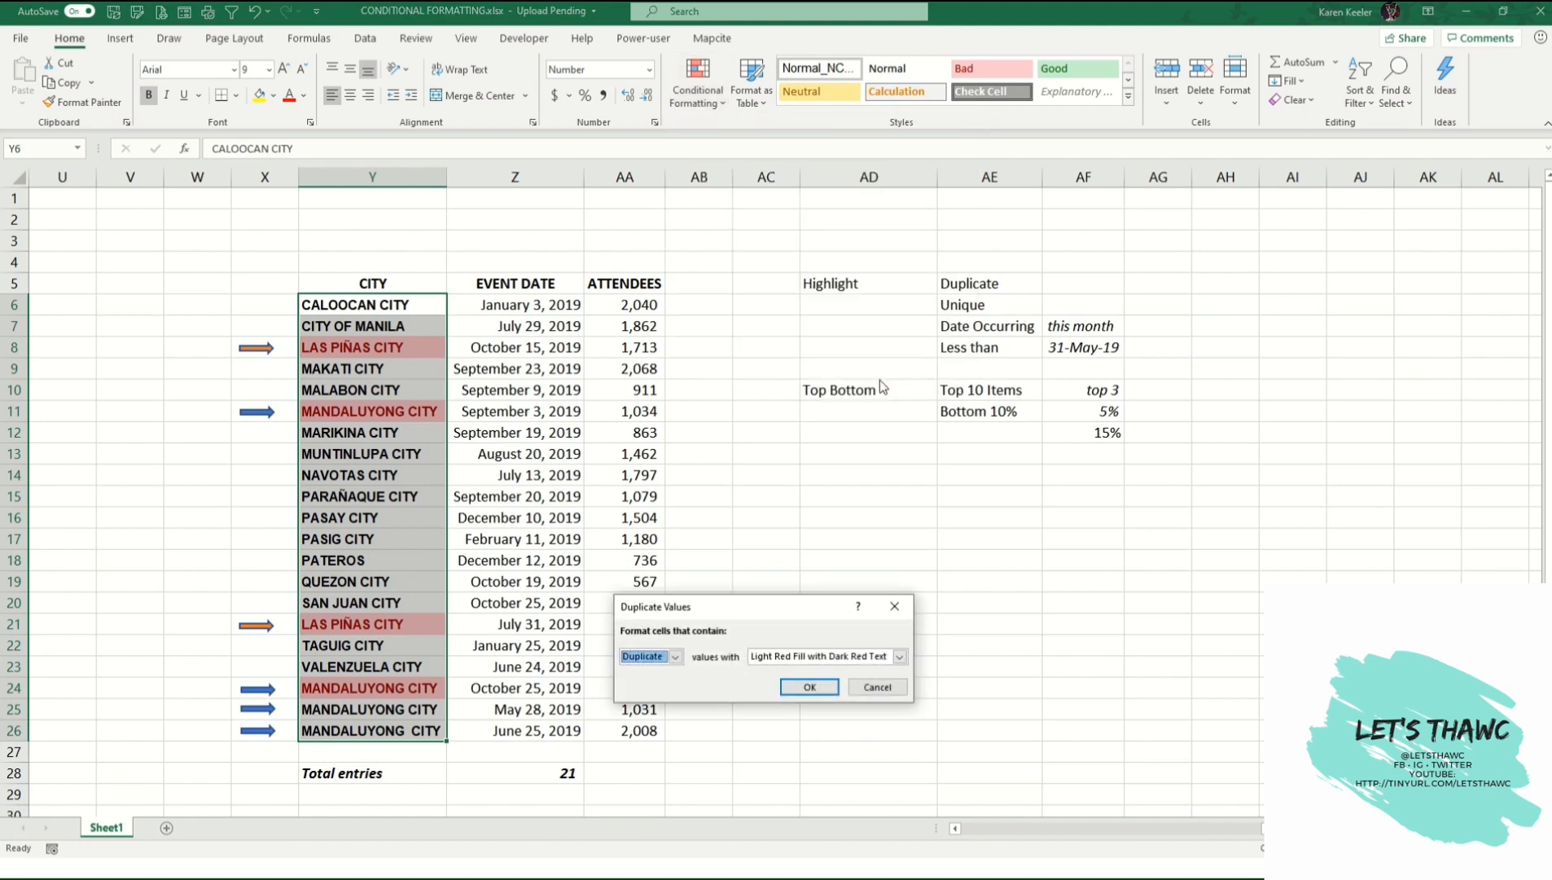
click(665, 663)
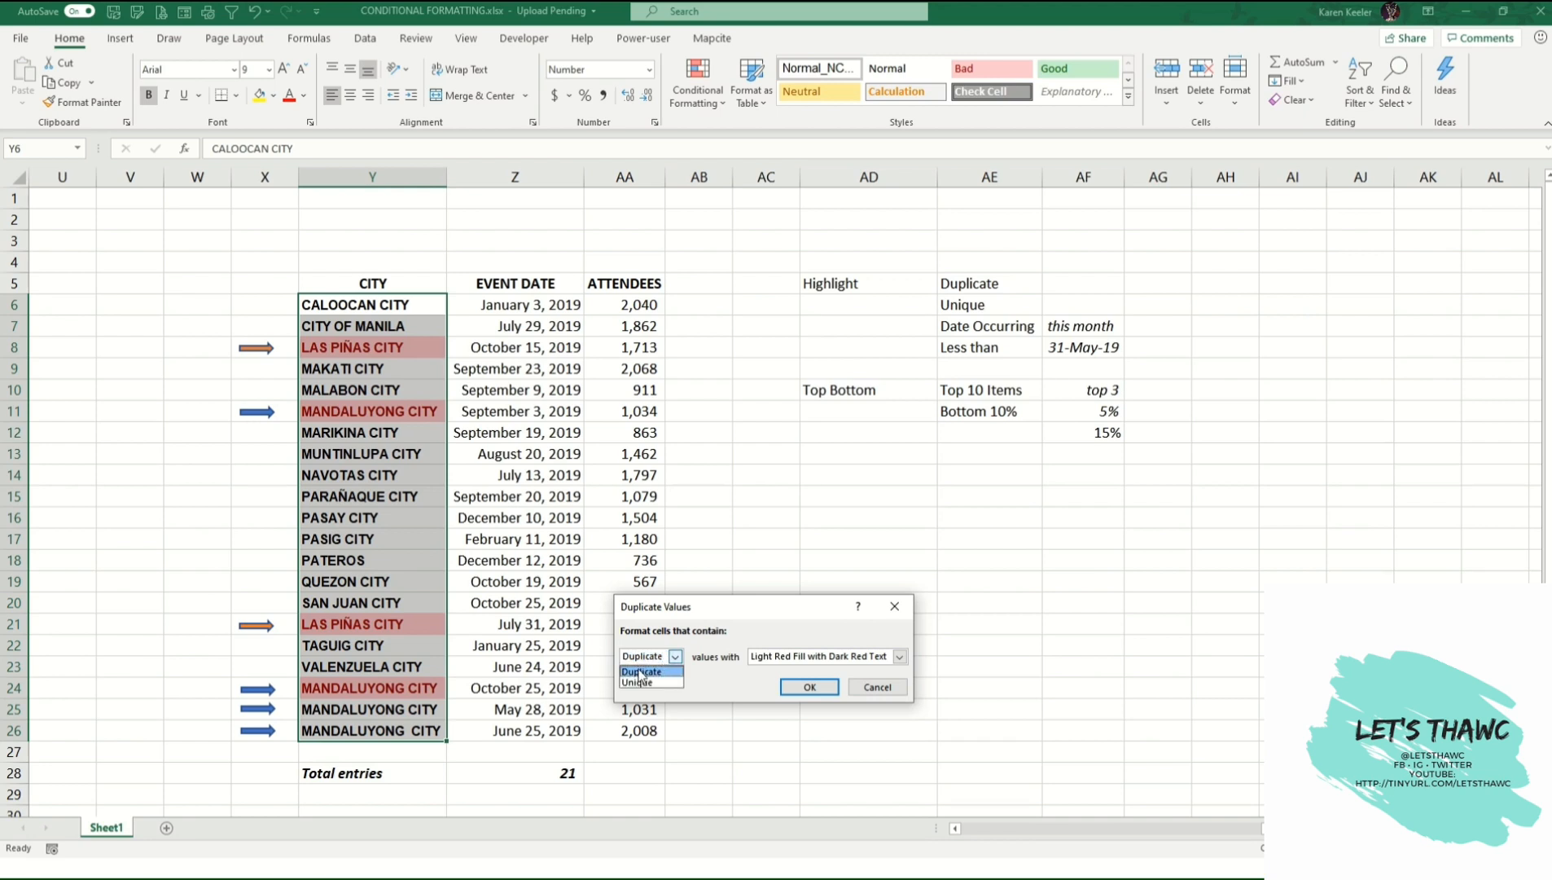
click(640, 683)
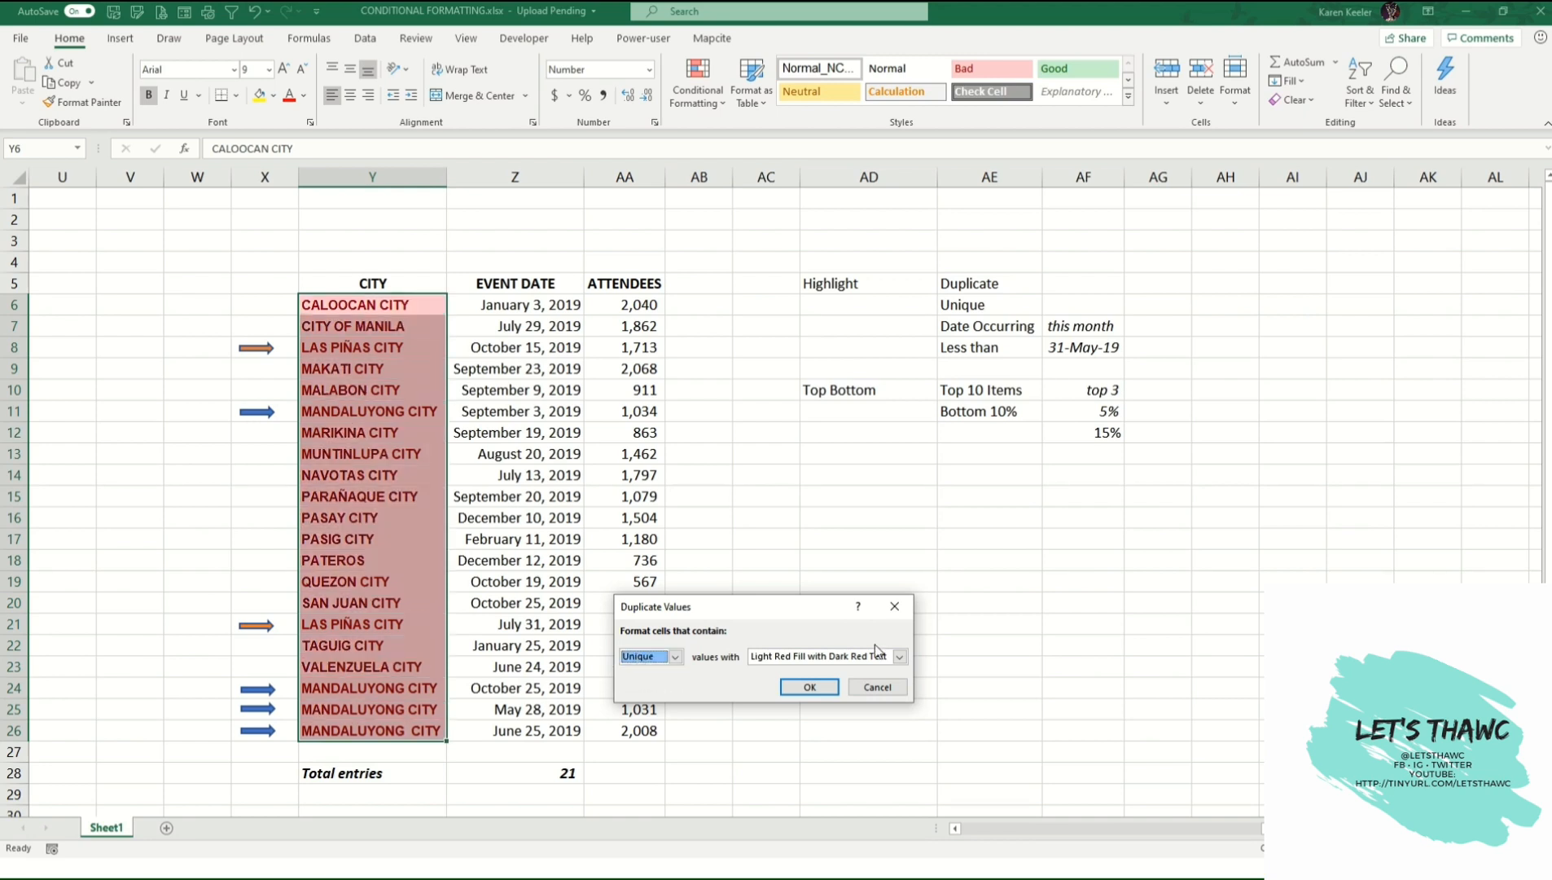
- Choose a custom format for the unique values and set its background fill to yellow
click(784, 658)
click(791, 735)
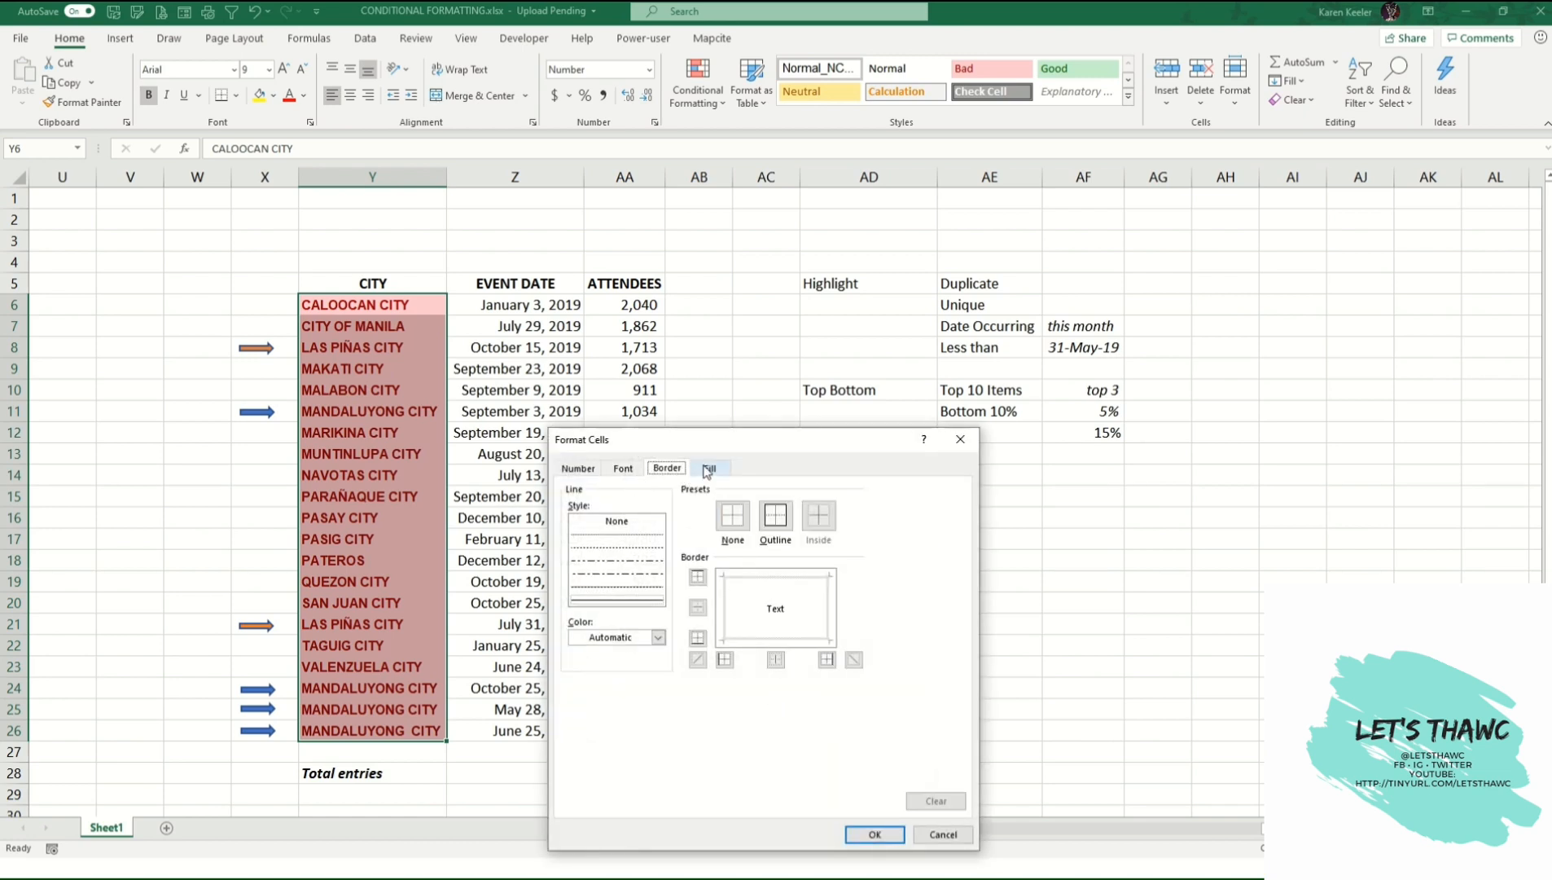
click(709, 468)
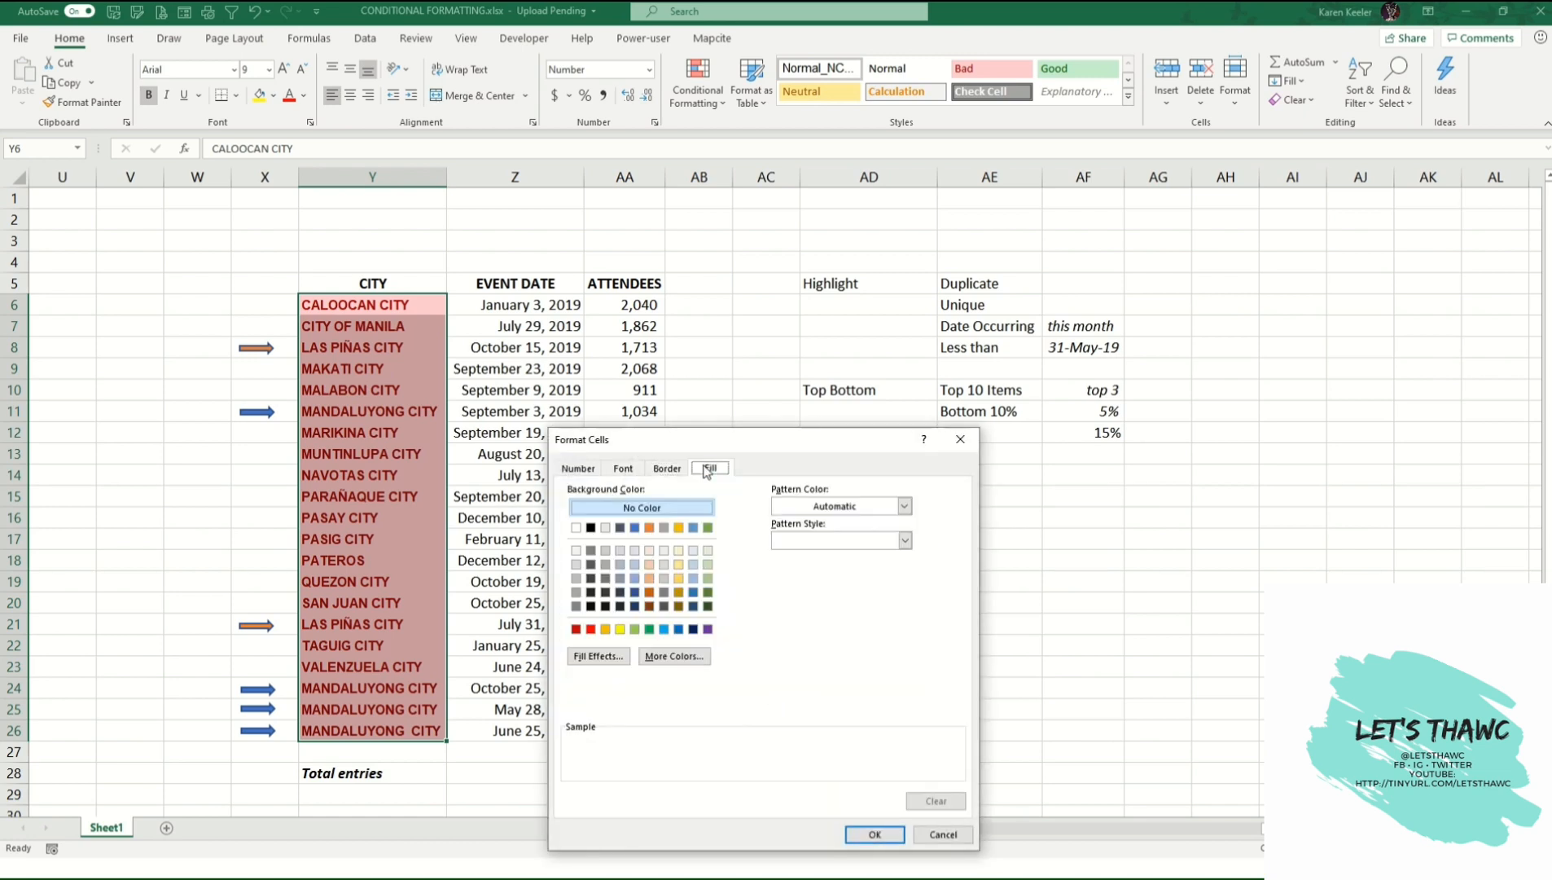
click(622, 631)
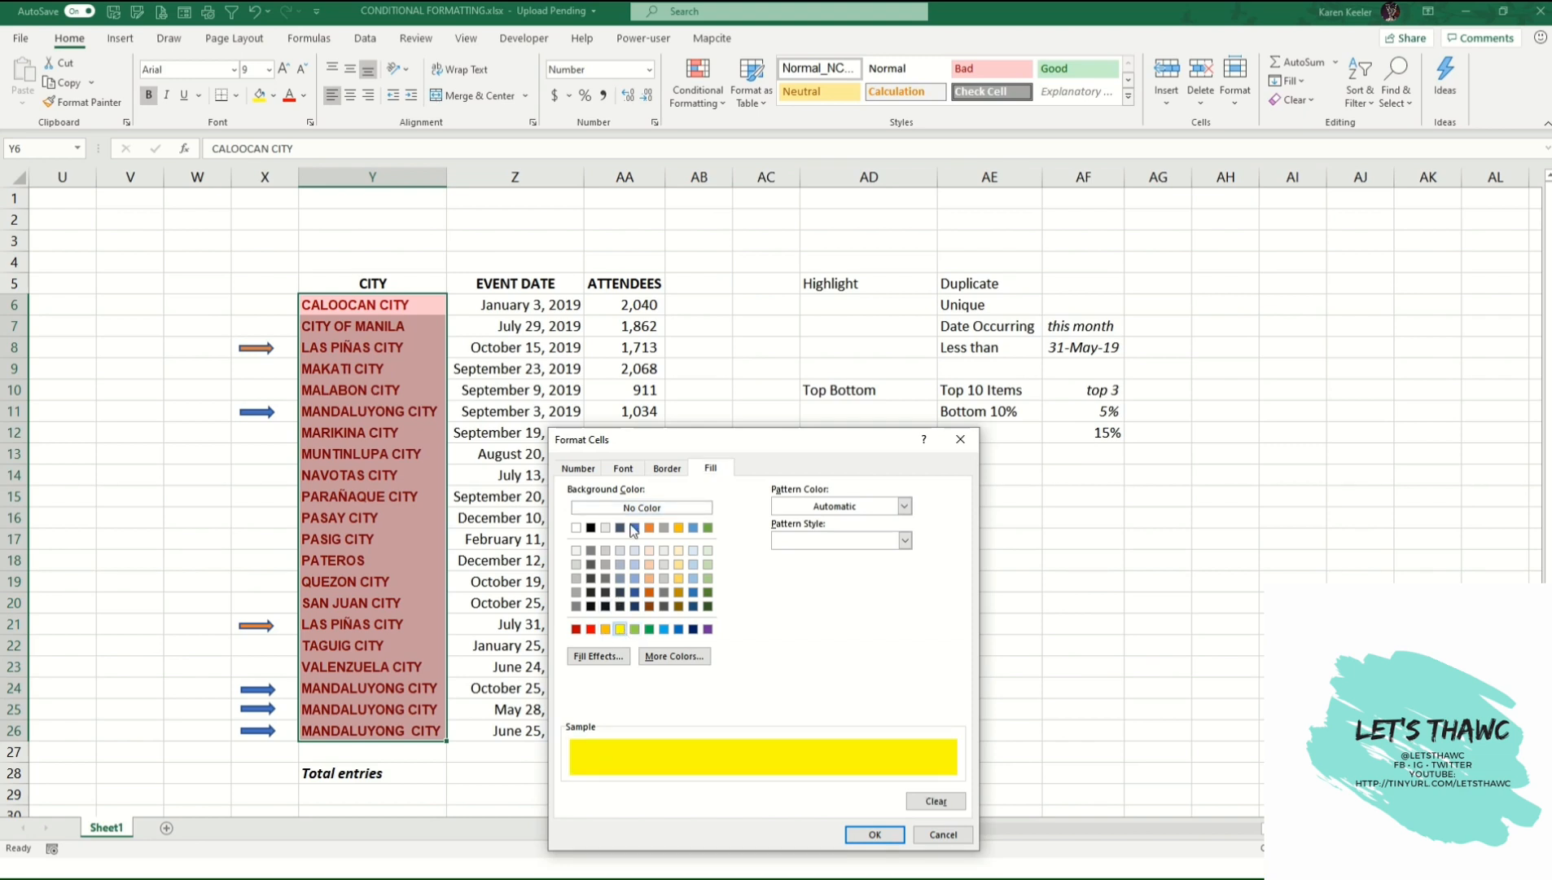
- Set the unique values' custom format to the Bold Italic font style and apply the rule to the city names
click(623, 468)
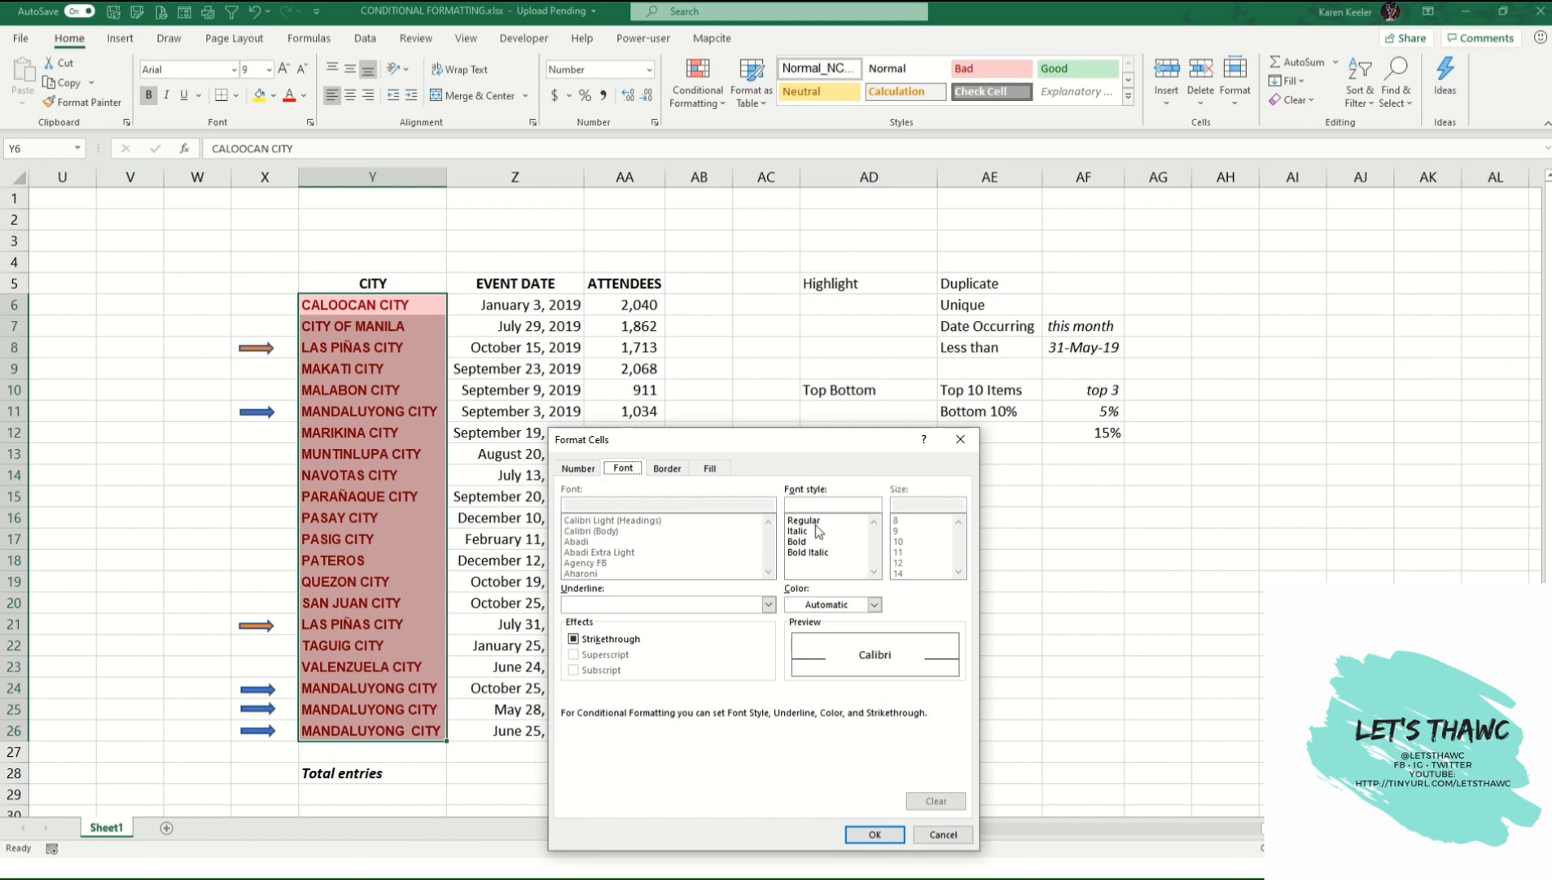
click(800, 532)
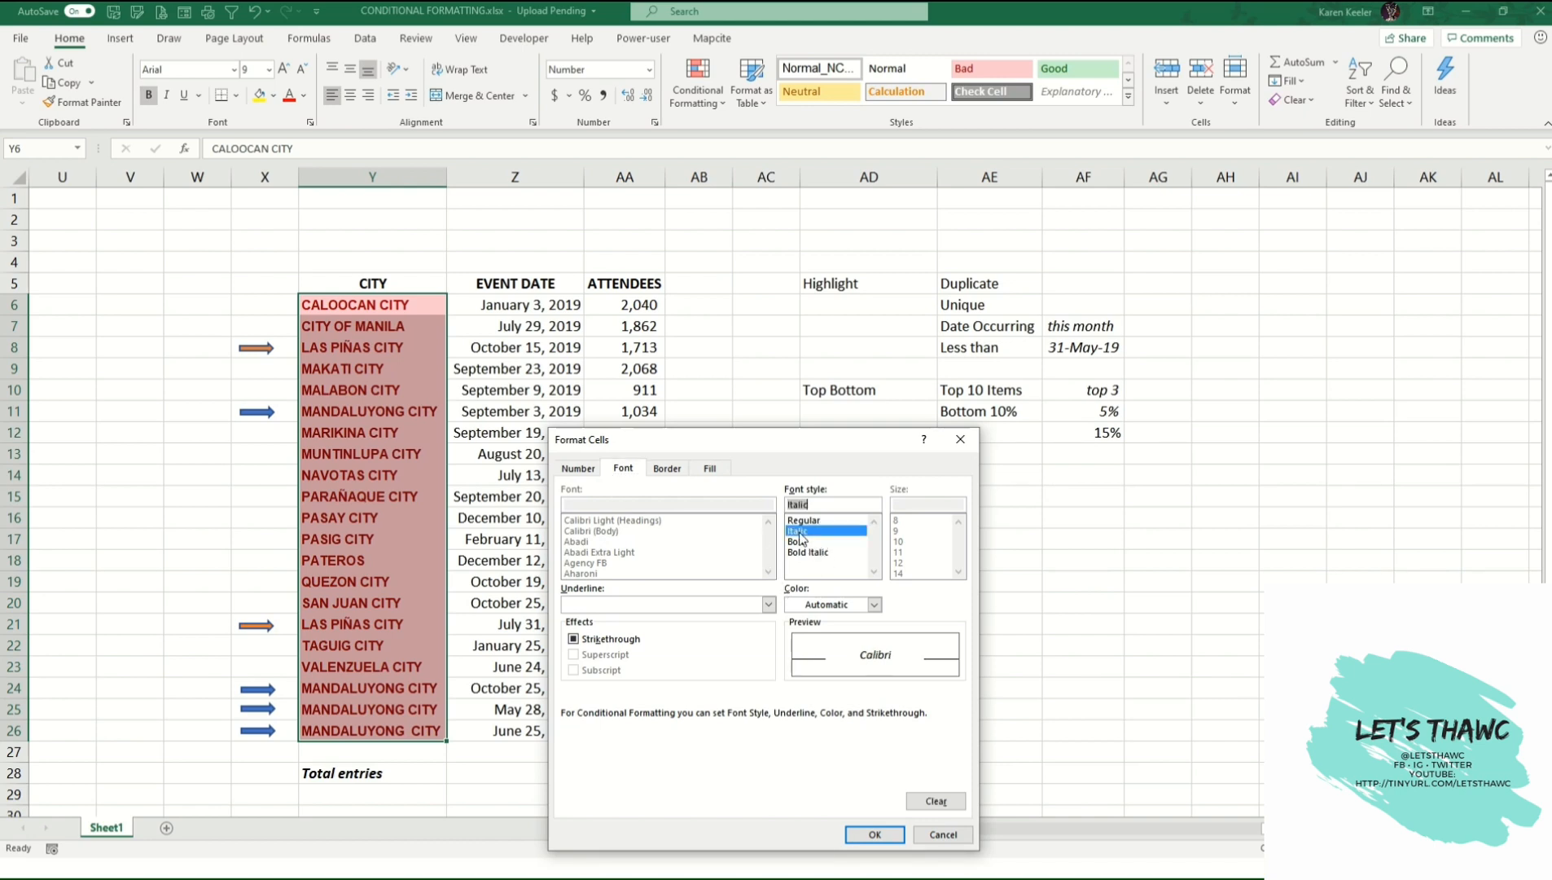
click(806, 553)
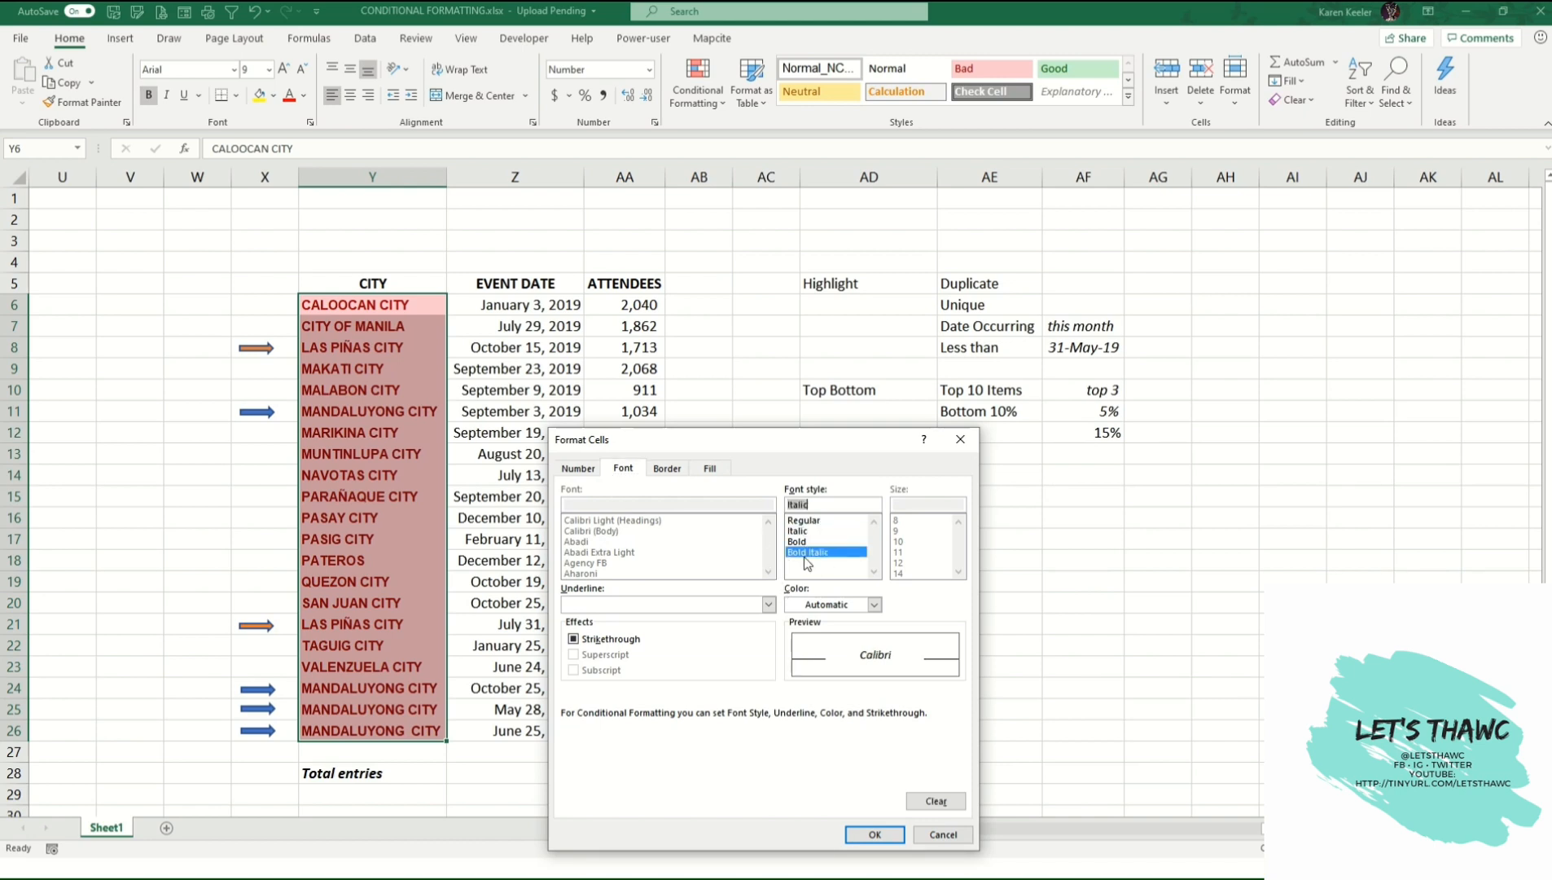
click(874, 834)
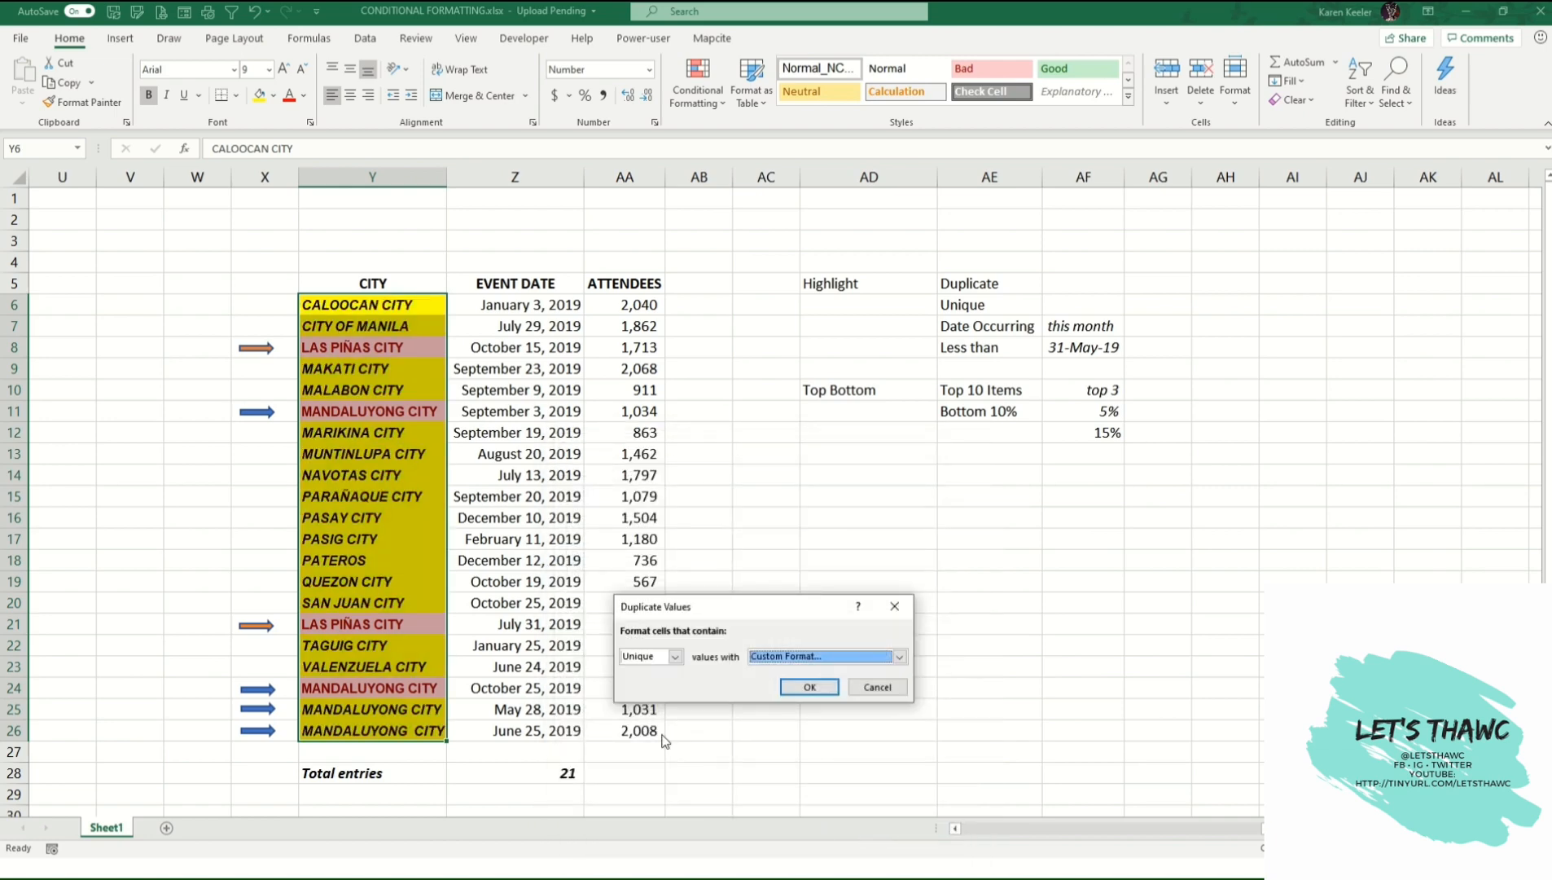
click(806, 687)
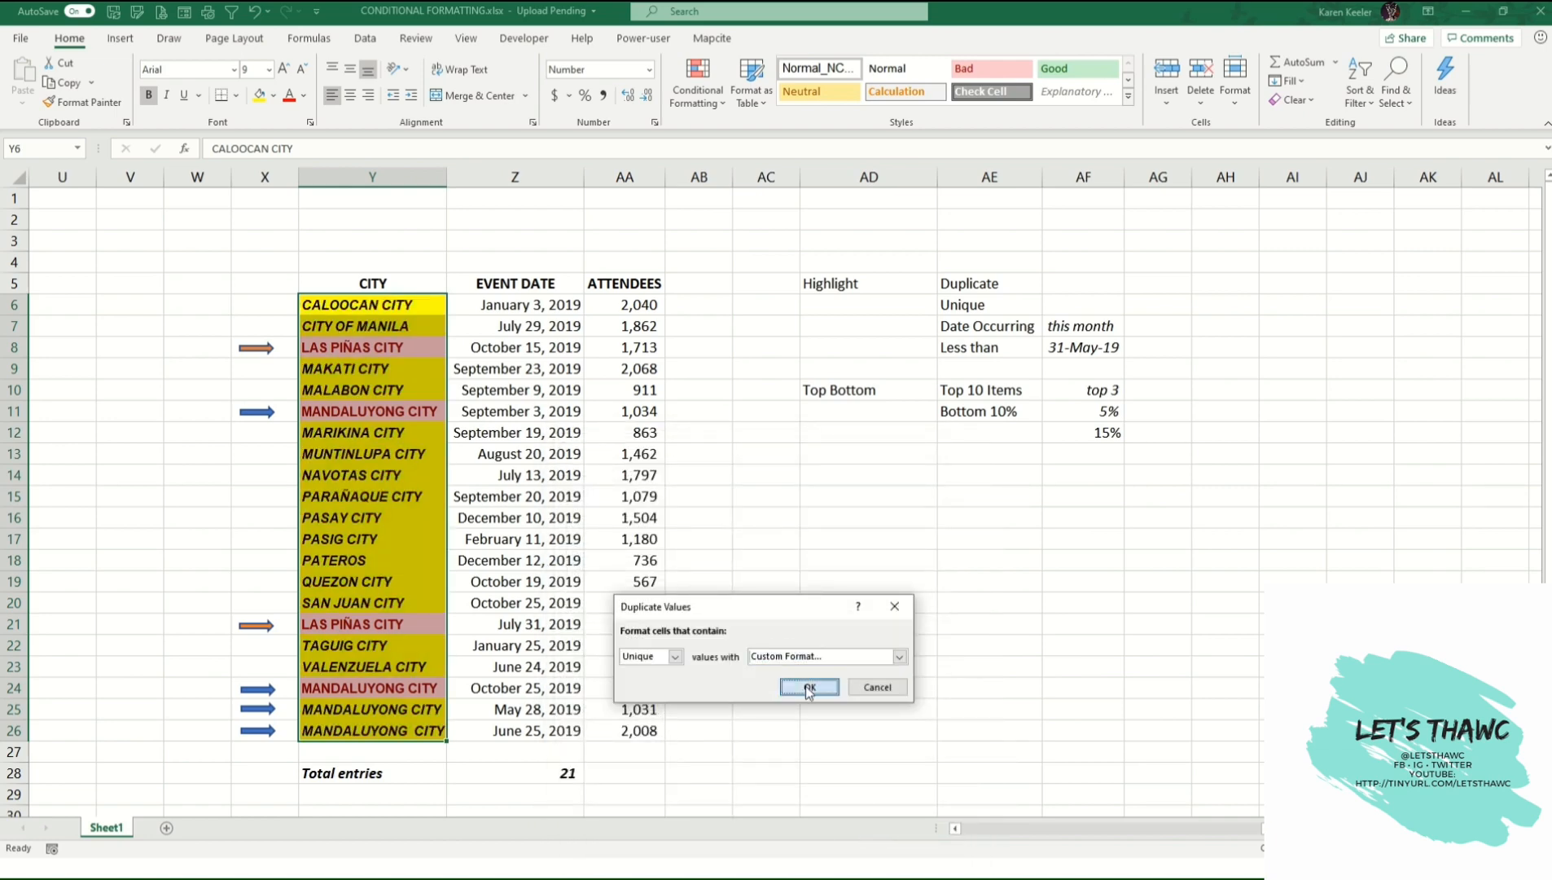
click(168, 474)
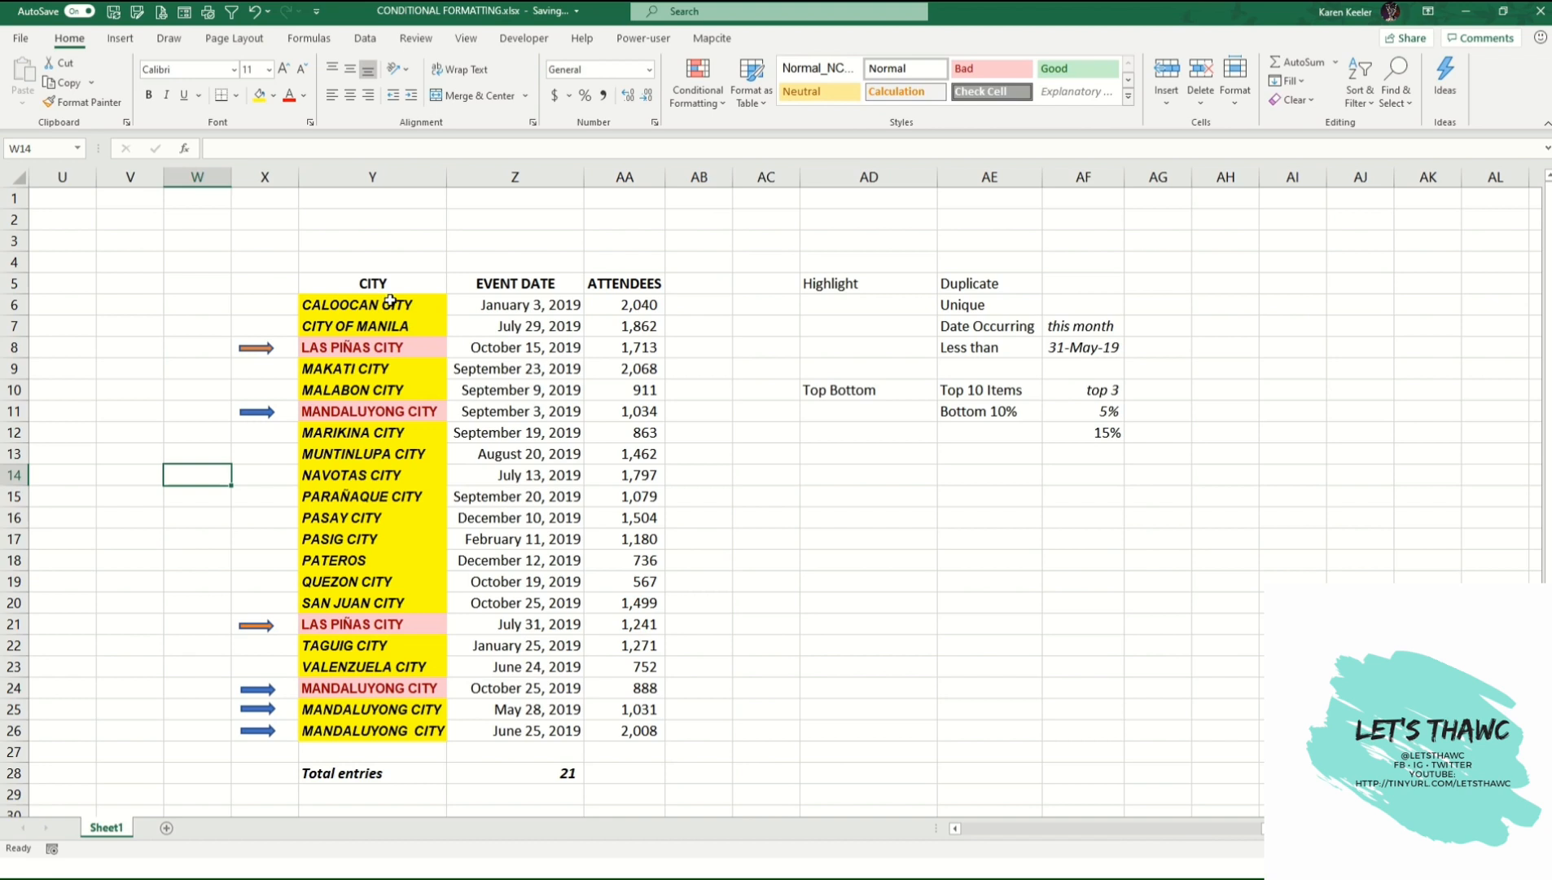
click(390, 303)
click(390, 326)
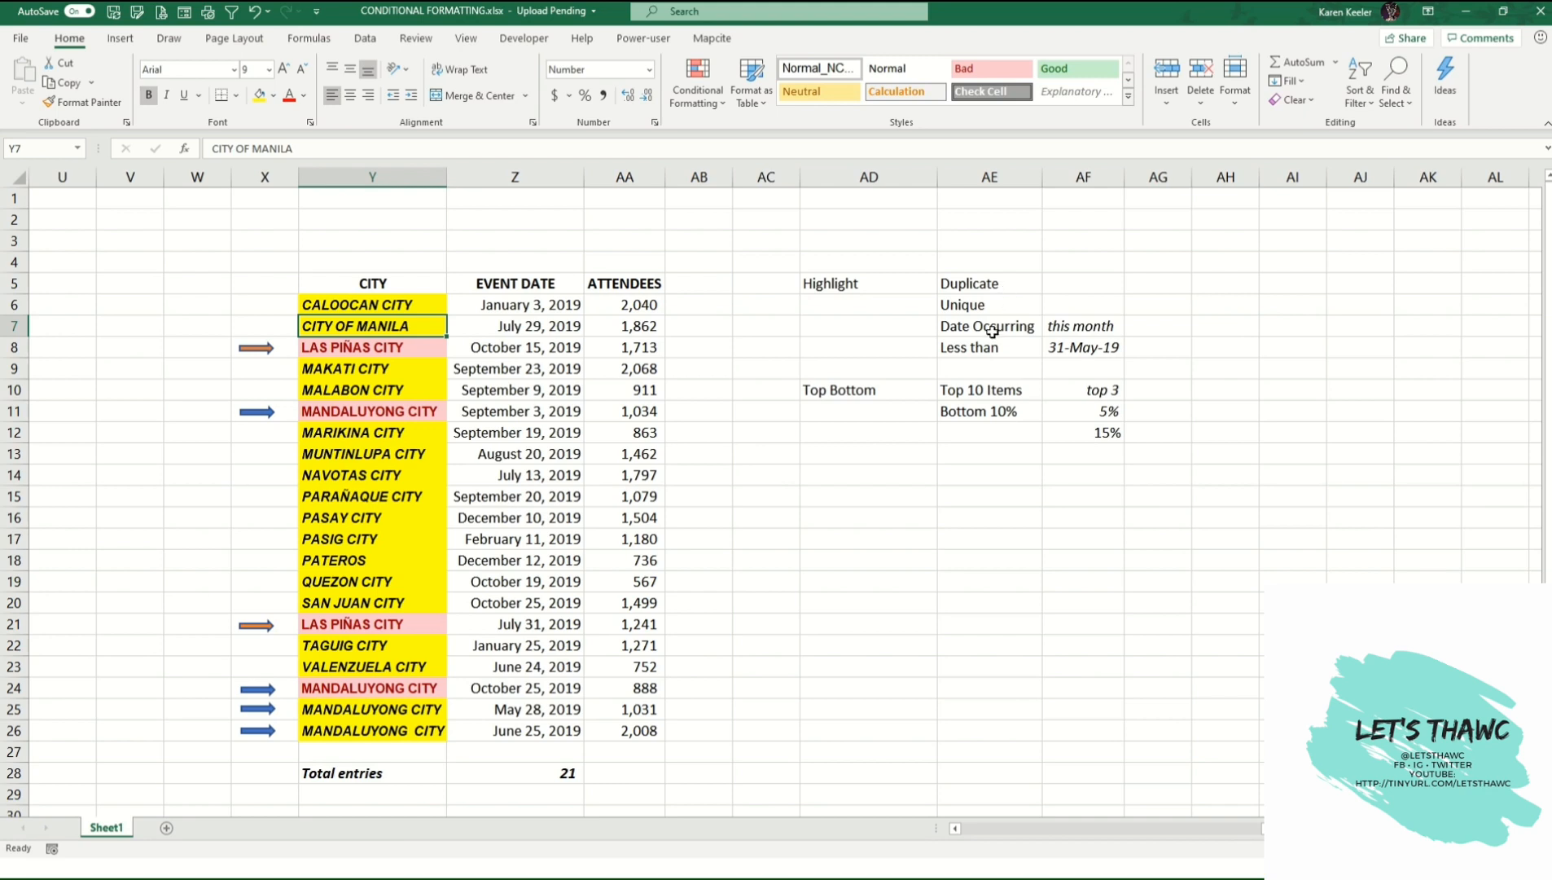
- Start an A Date Occurring rule on the event dates in Z6:Z26 and set it to This Month
click(516, 311)
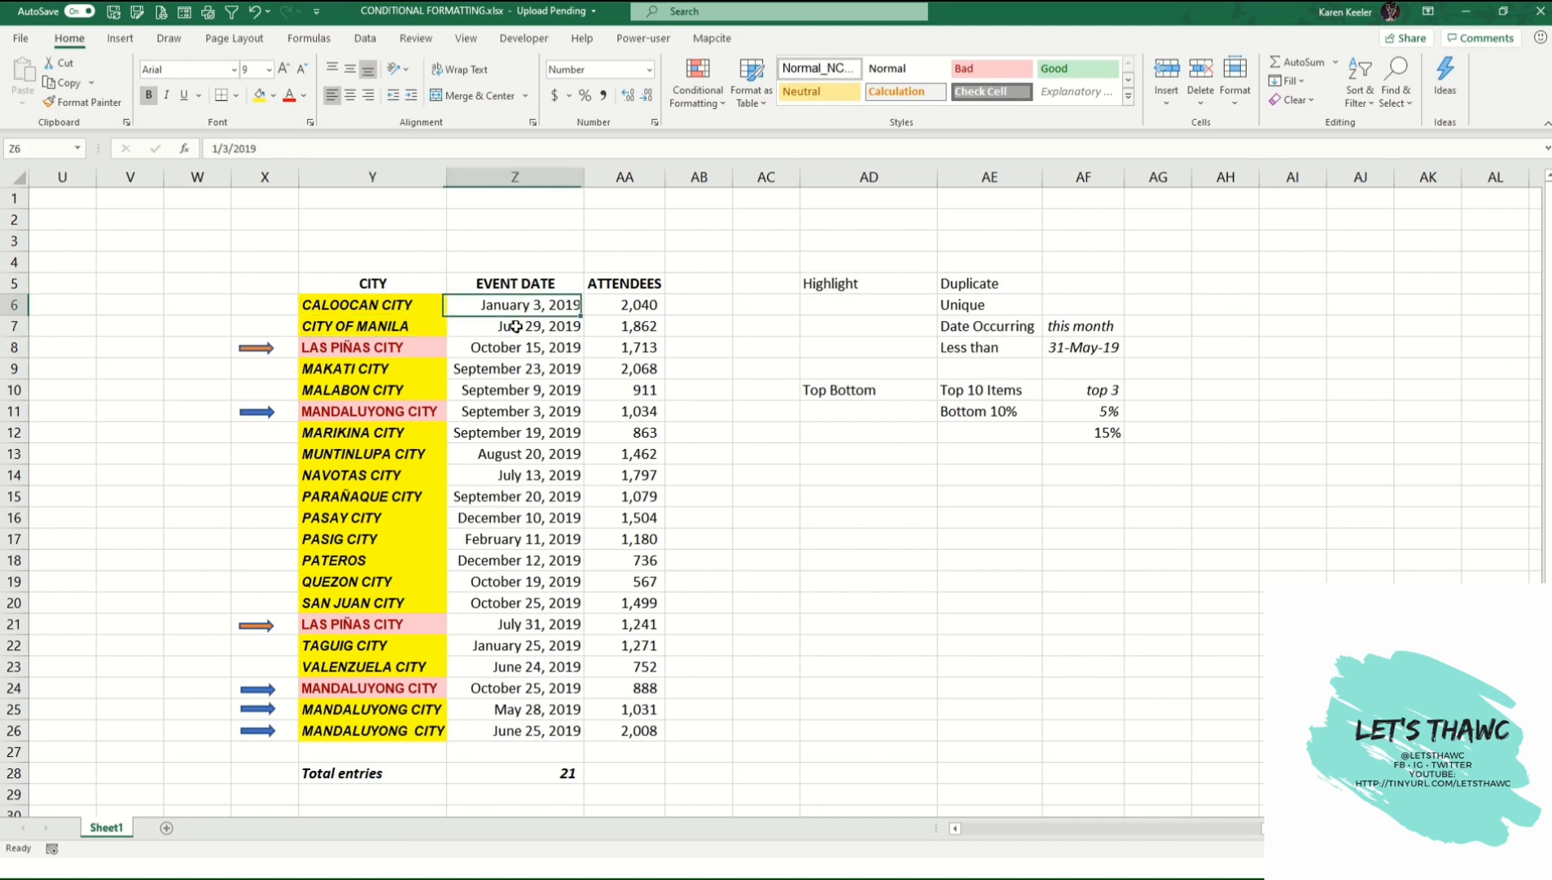
drag(517, 325, 523, 731)
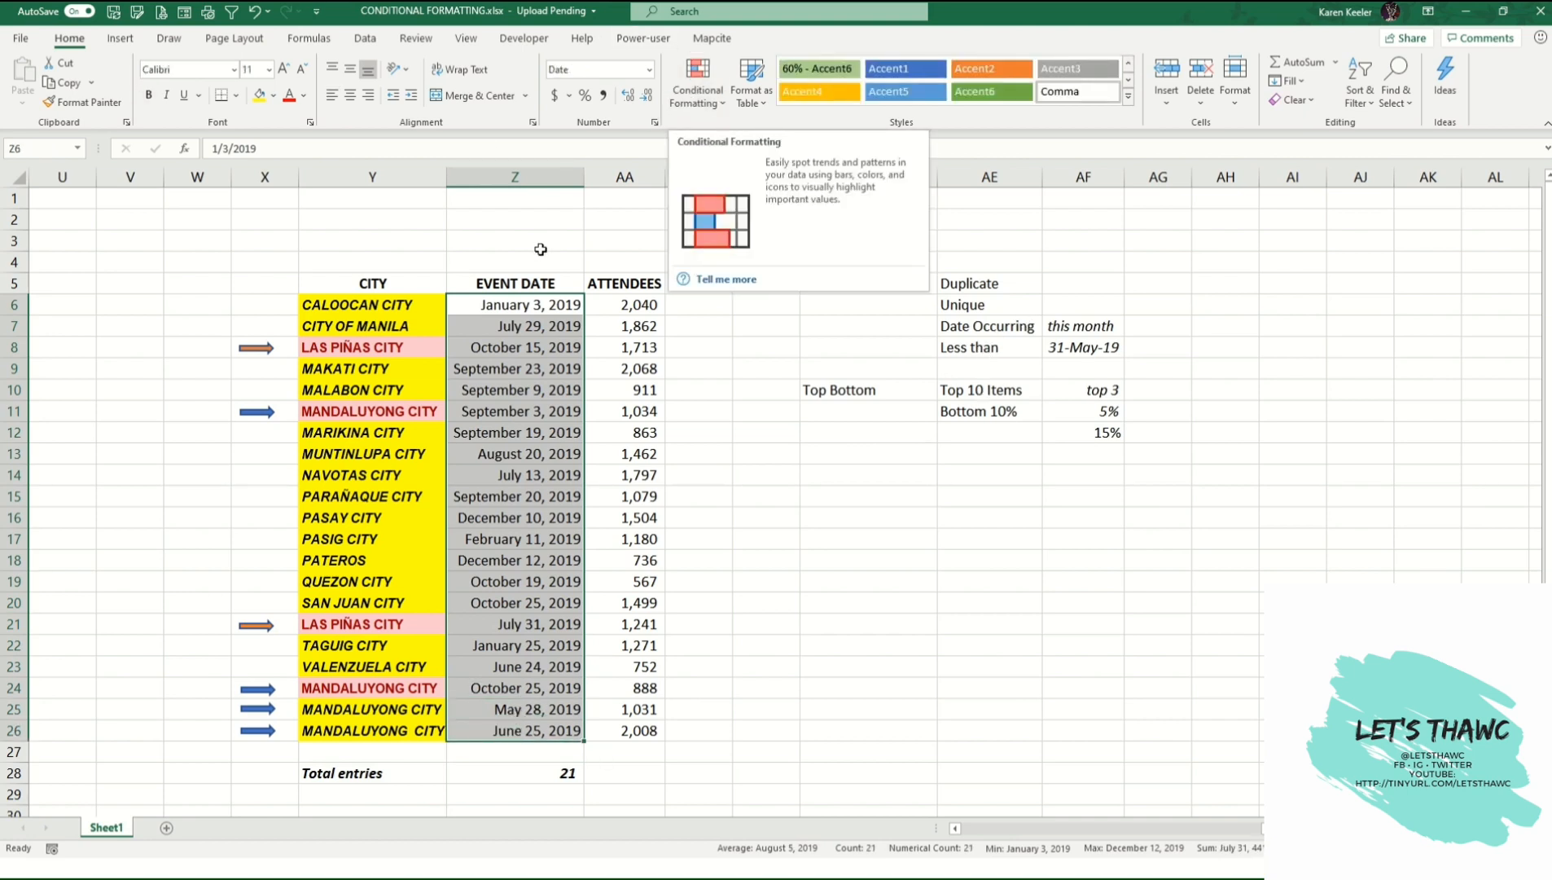
click(693, 96)
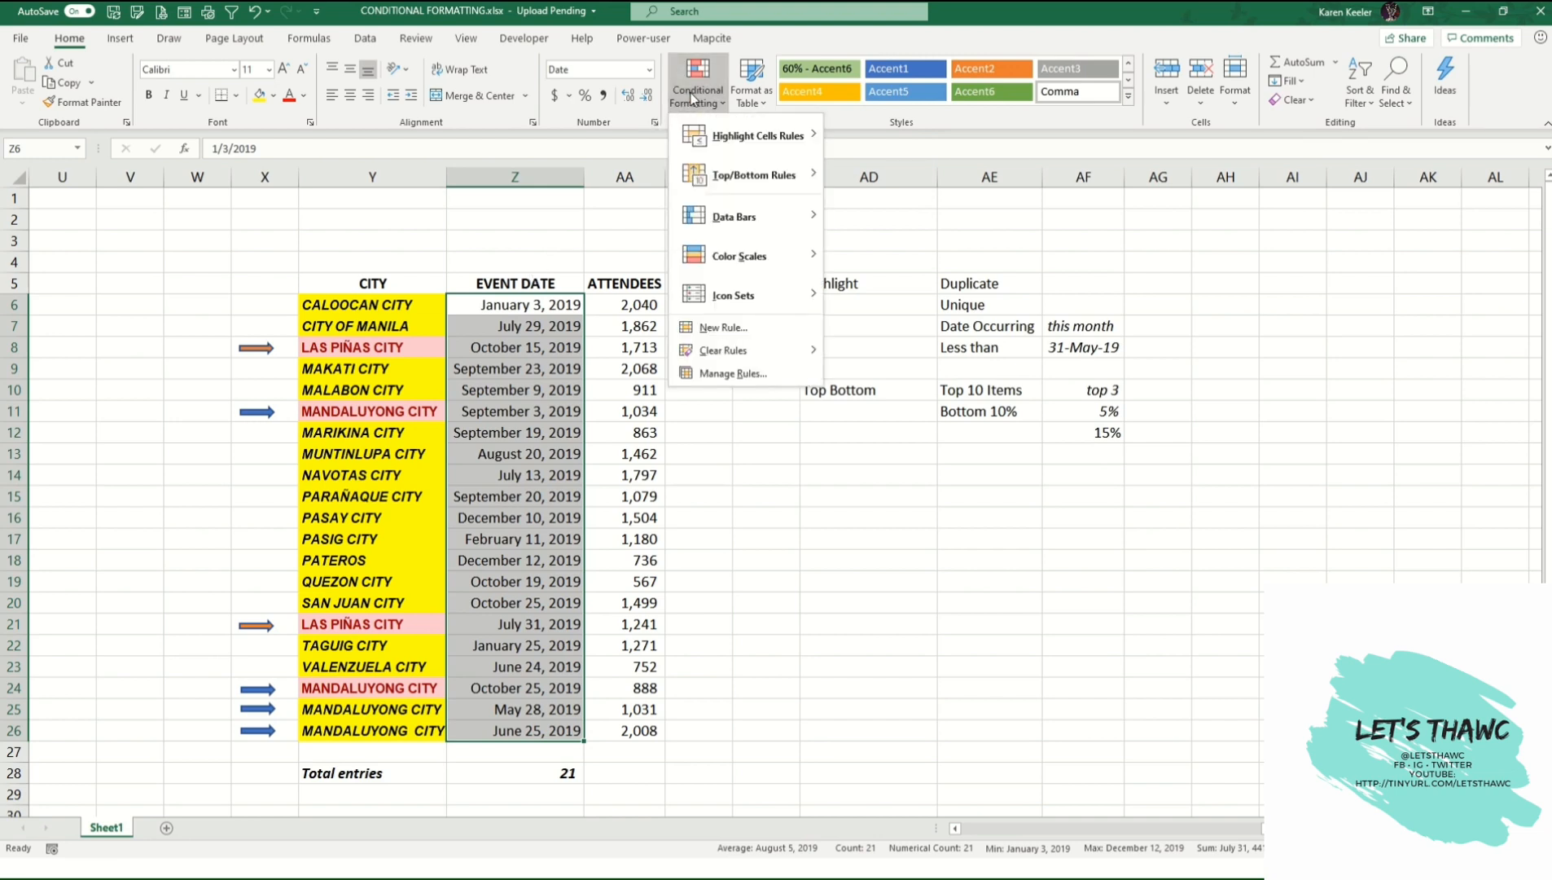
mouse_move(698, 141)
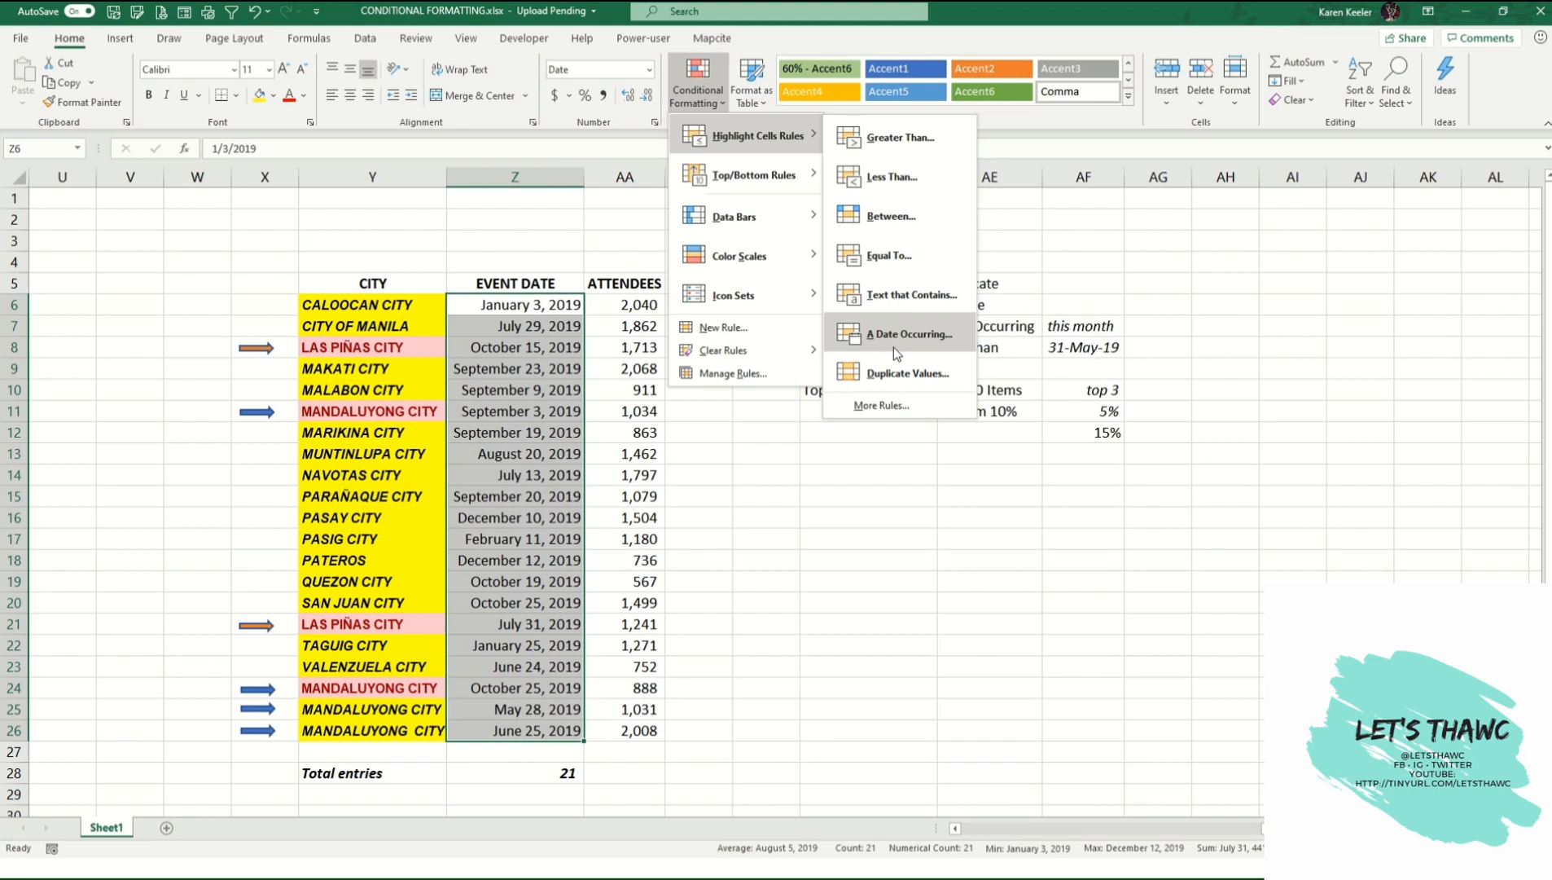
click(894, 335)
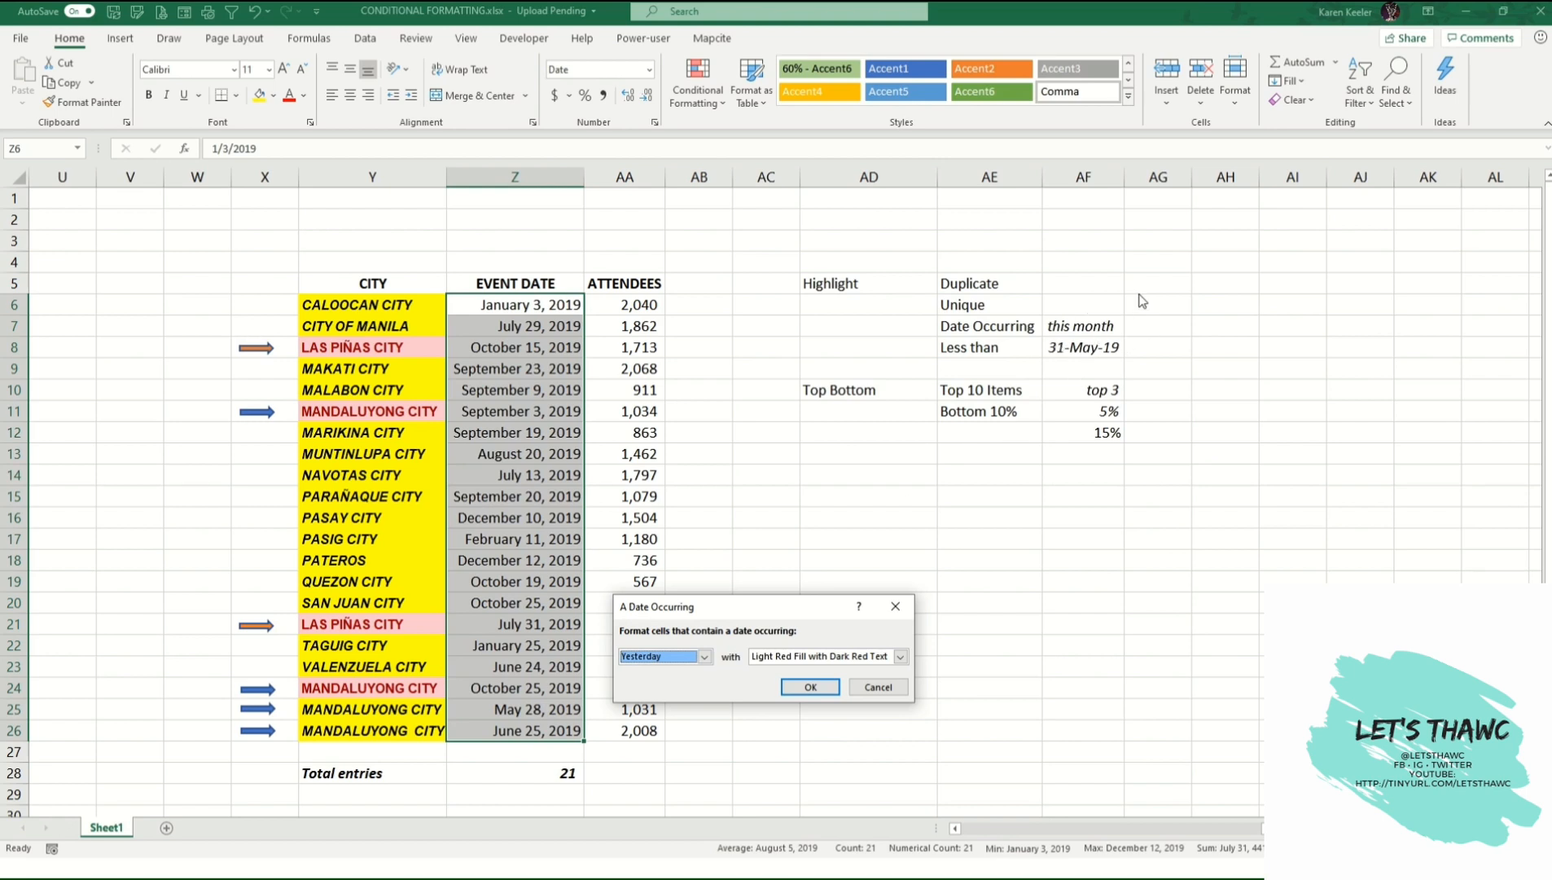
click(672, 661)
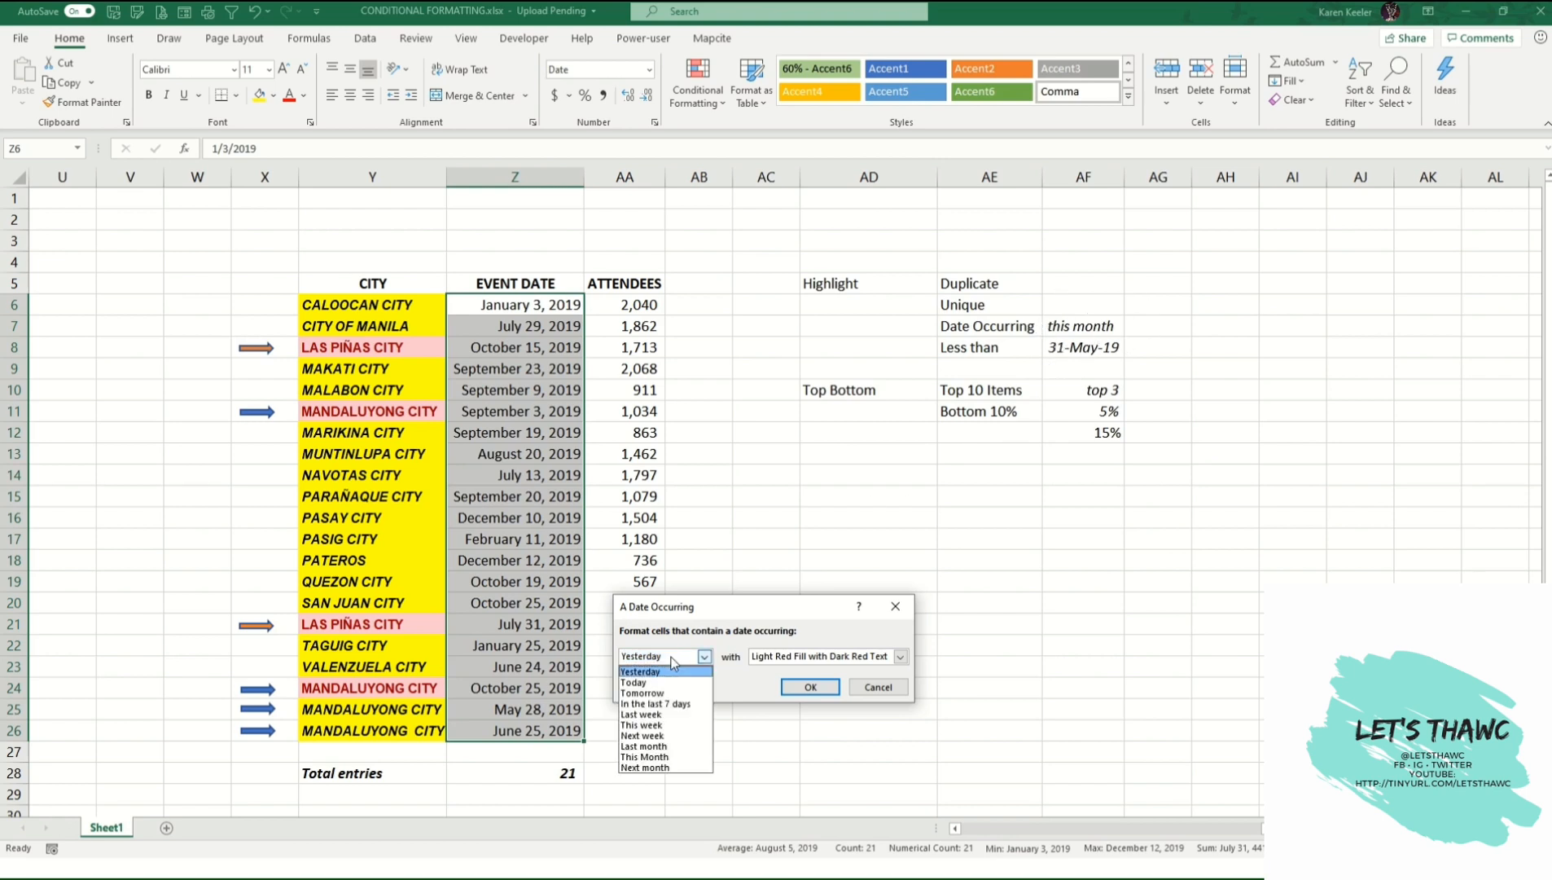
click(666, 758)
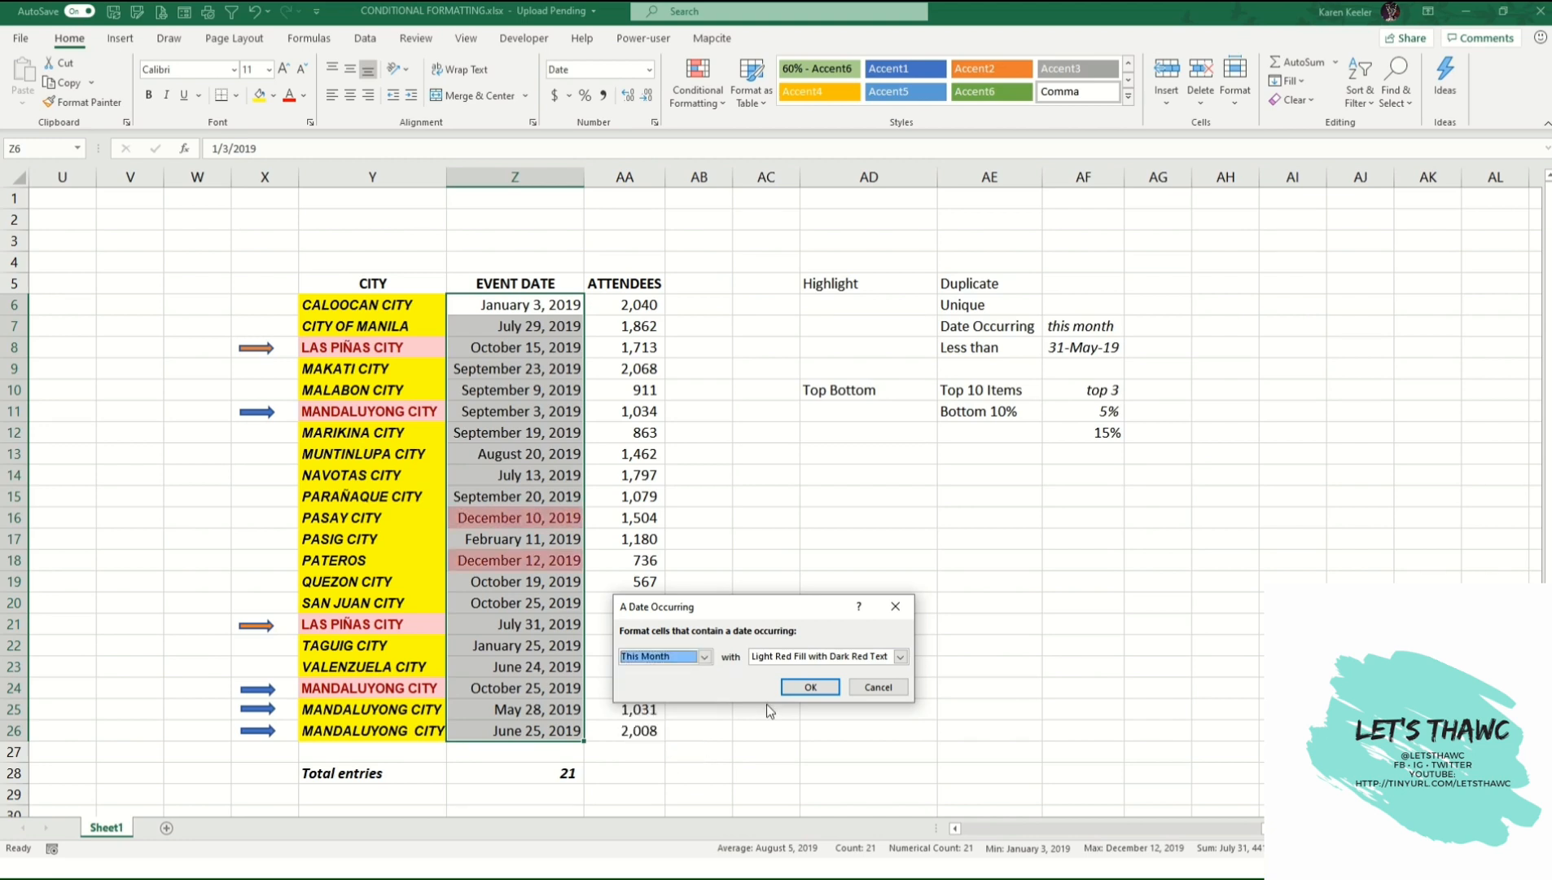
- Format the matching event dates with Green Fill with Dark Green Text and apply the date rule
click(905, 659)
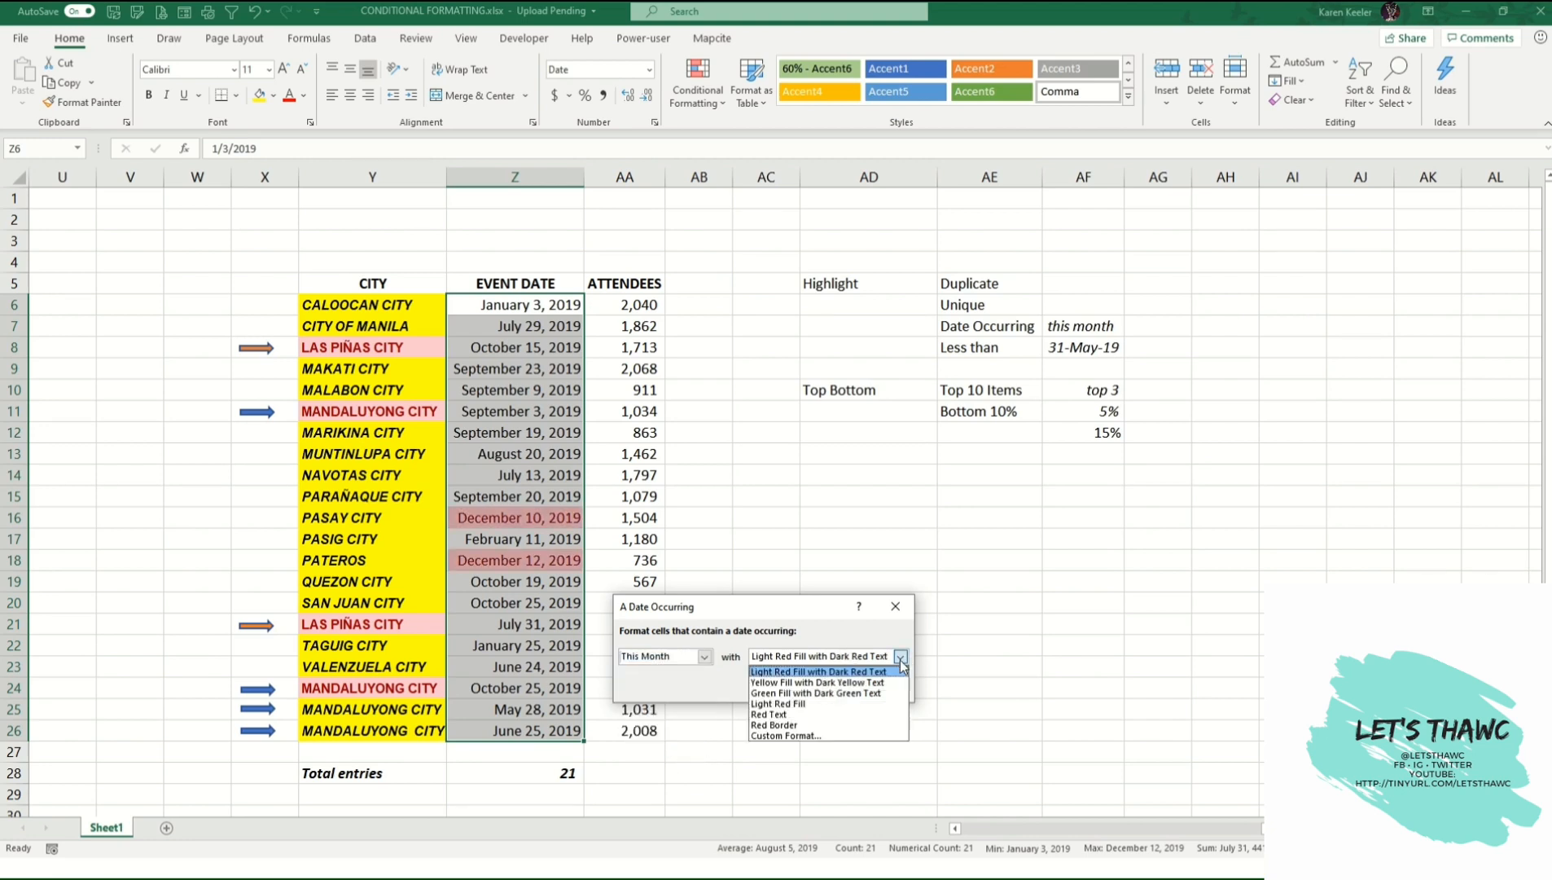
click(855, 693)
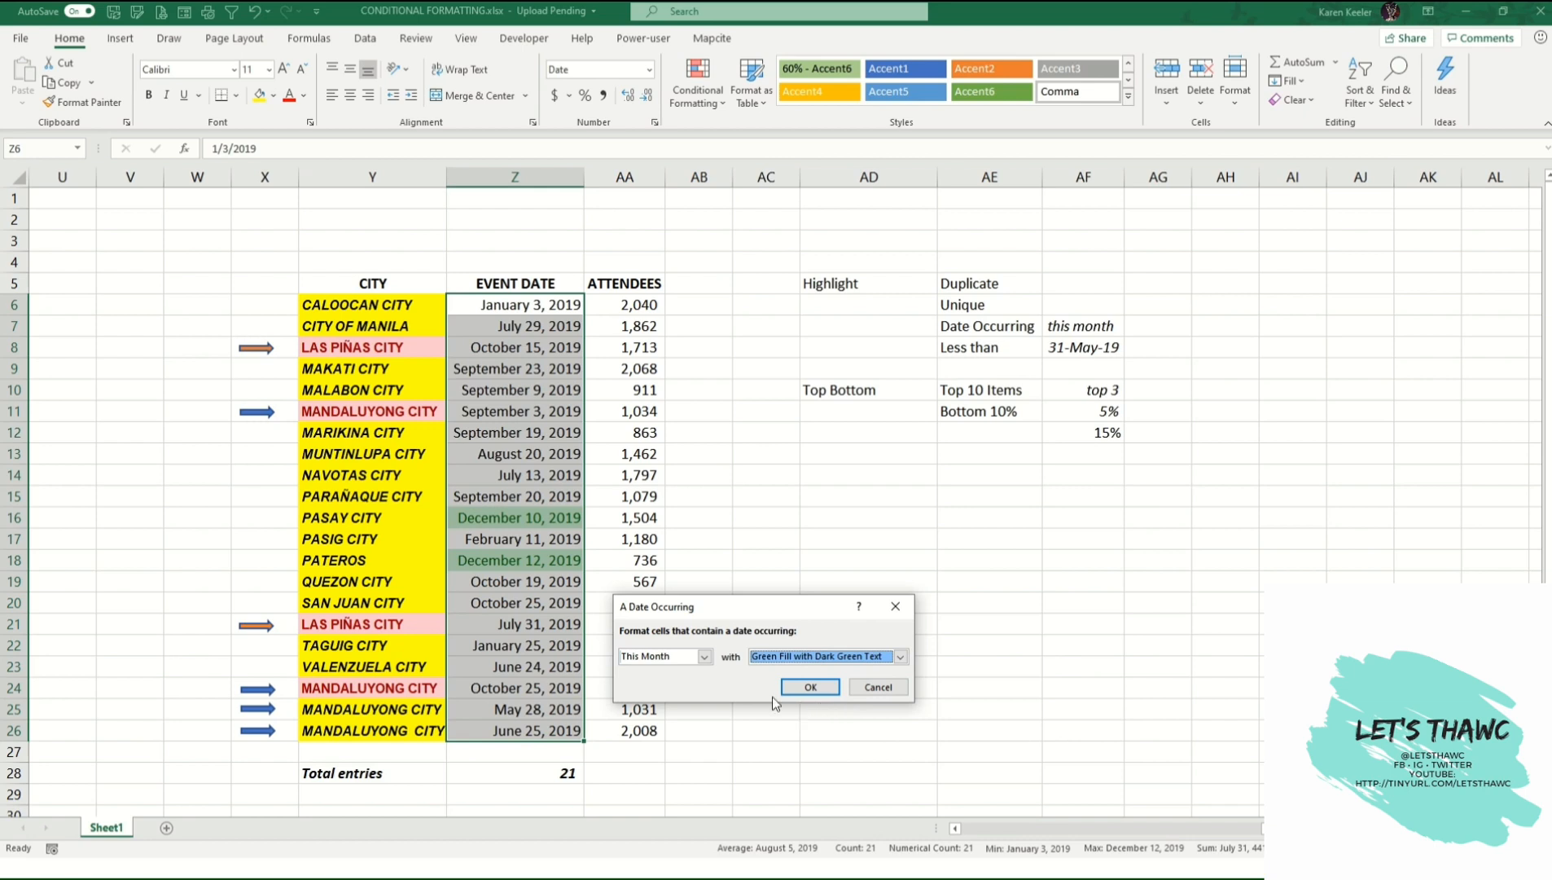
click(804, 686)
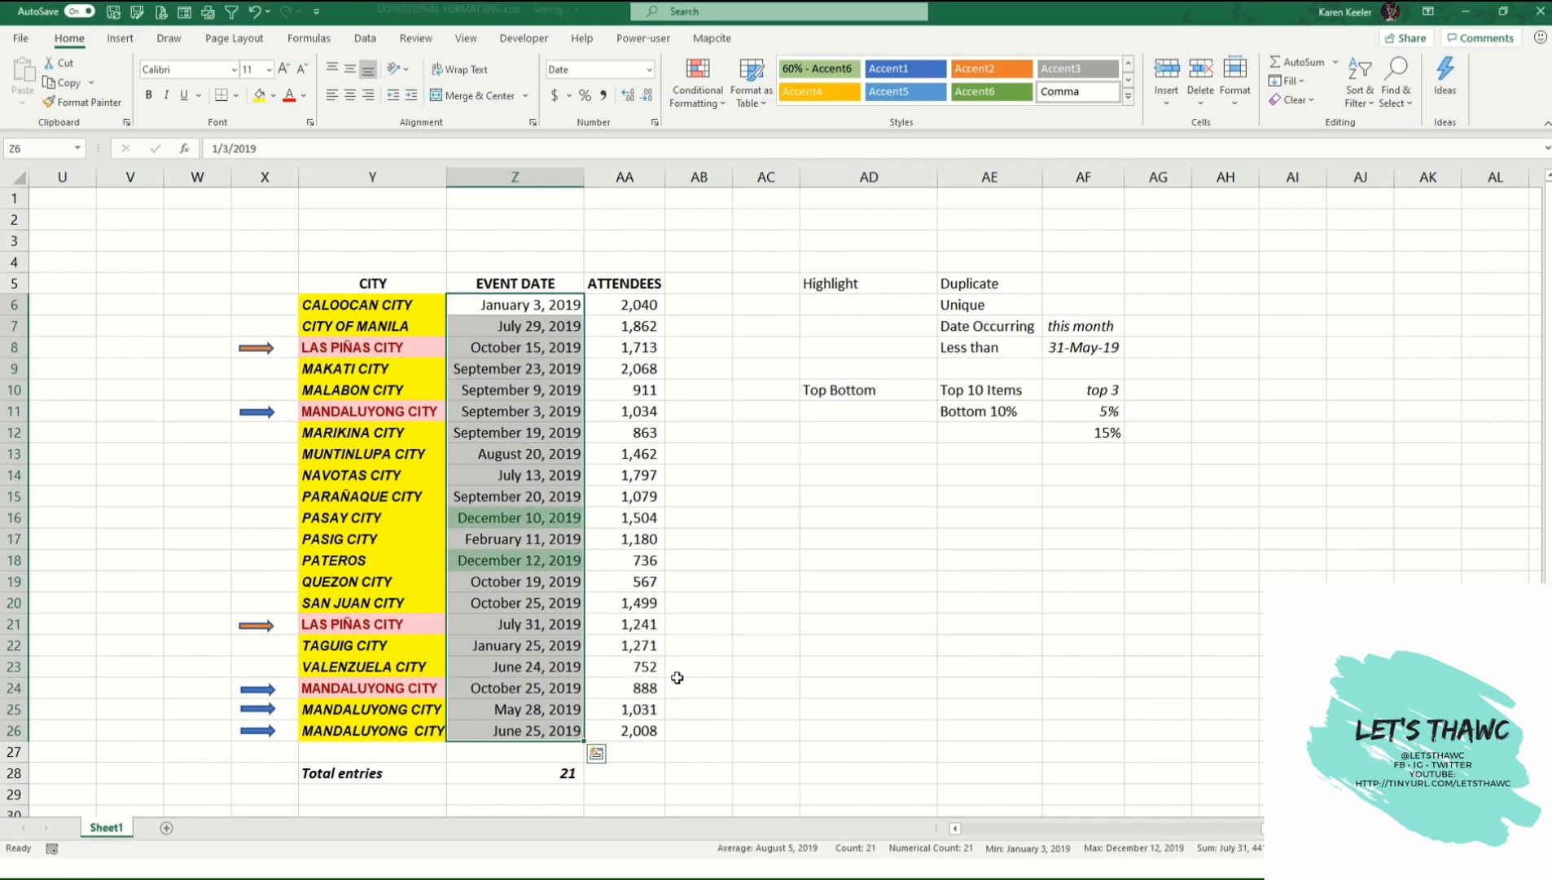
click(521, 666)
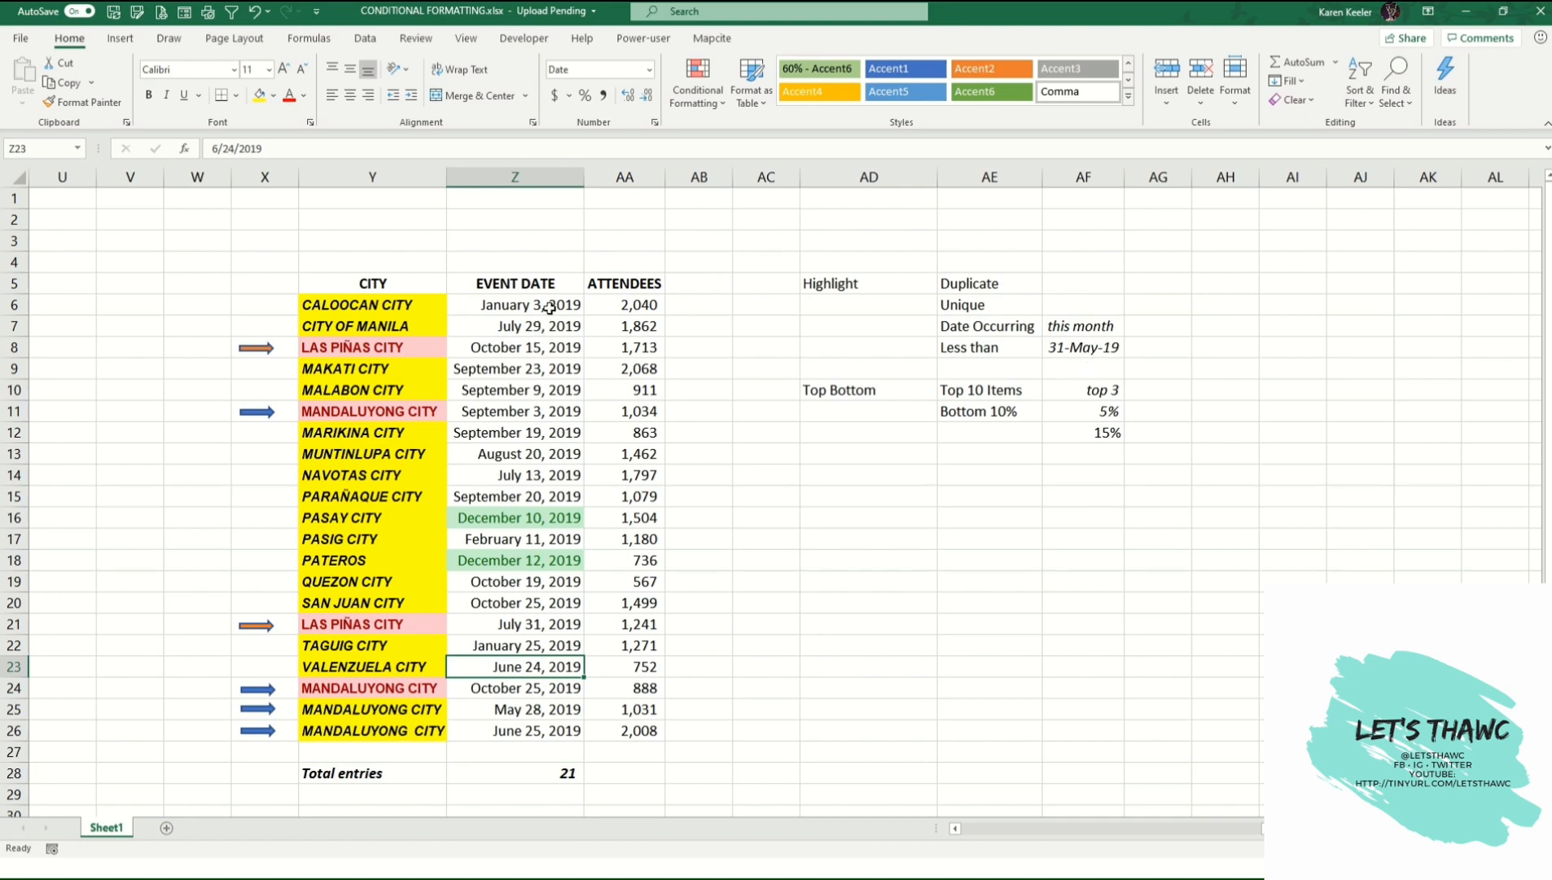
- Start a Less Than highlight rule on the event dates in Z6:Z26 with MAY 31, 2019 as the comparison date
drag(539, 306, 538, 734)
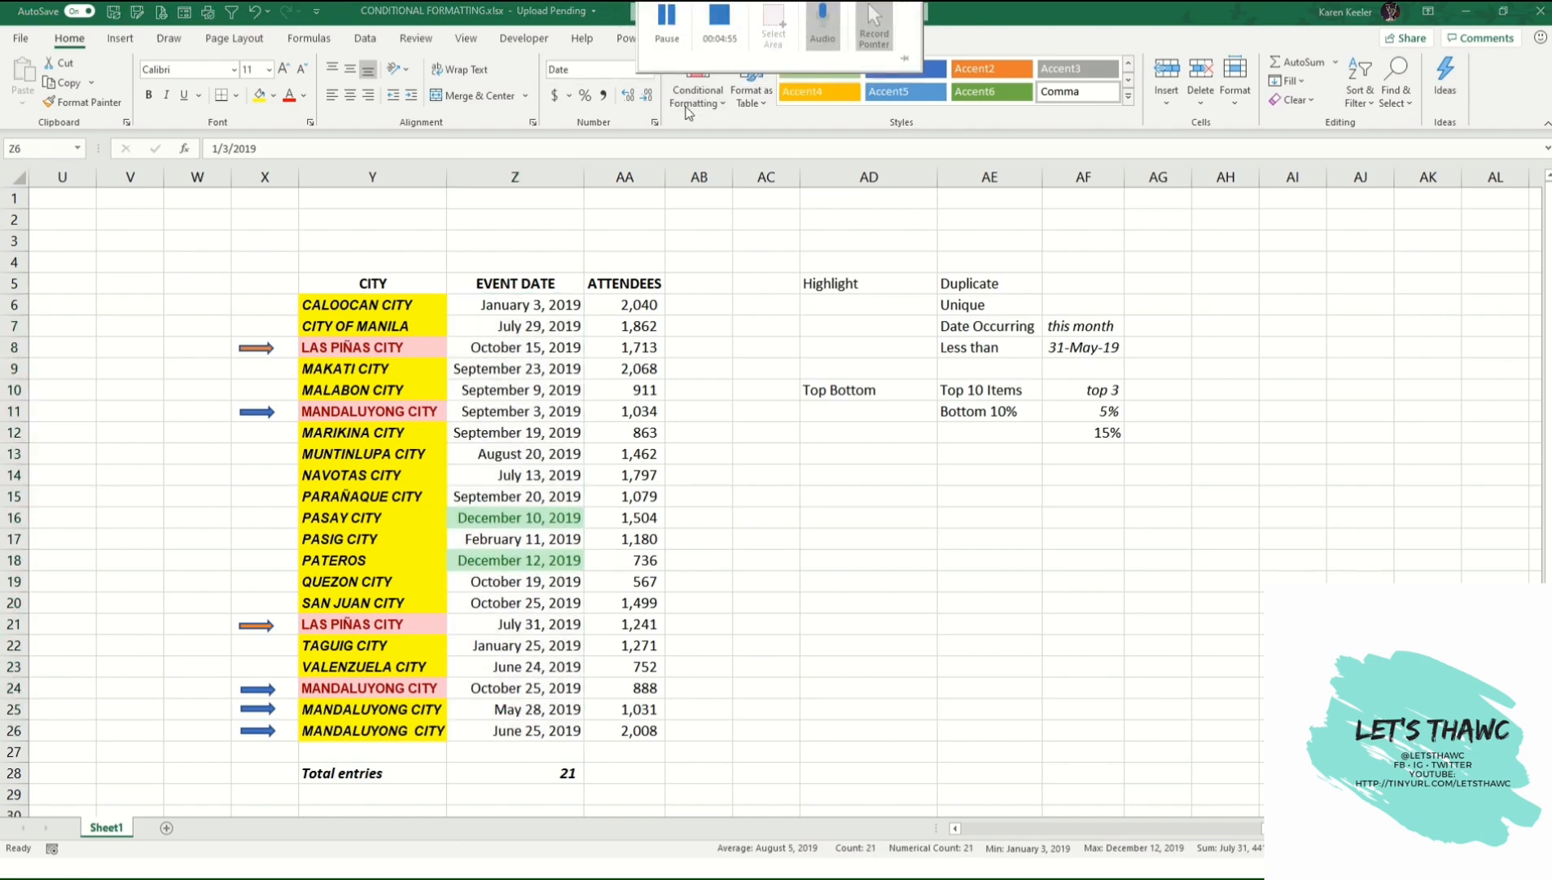
click(698, 81)
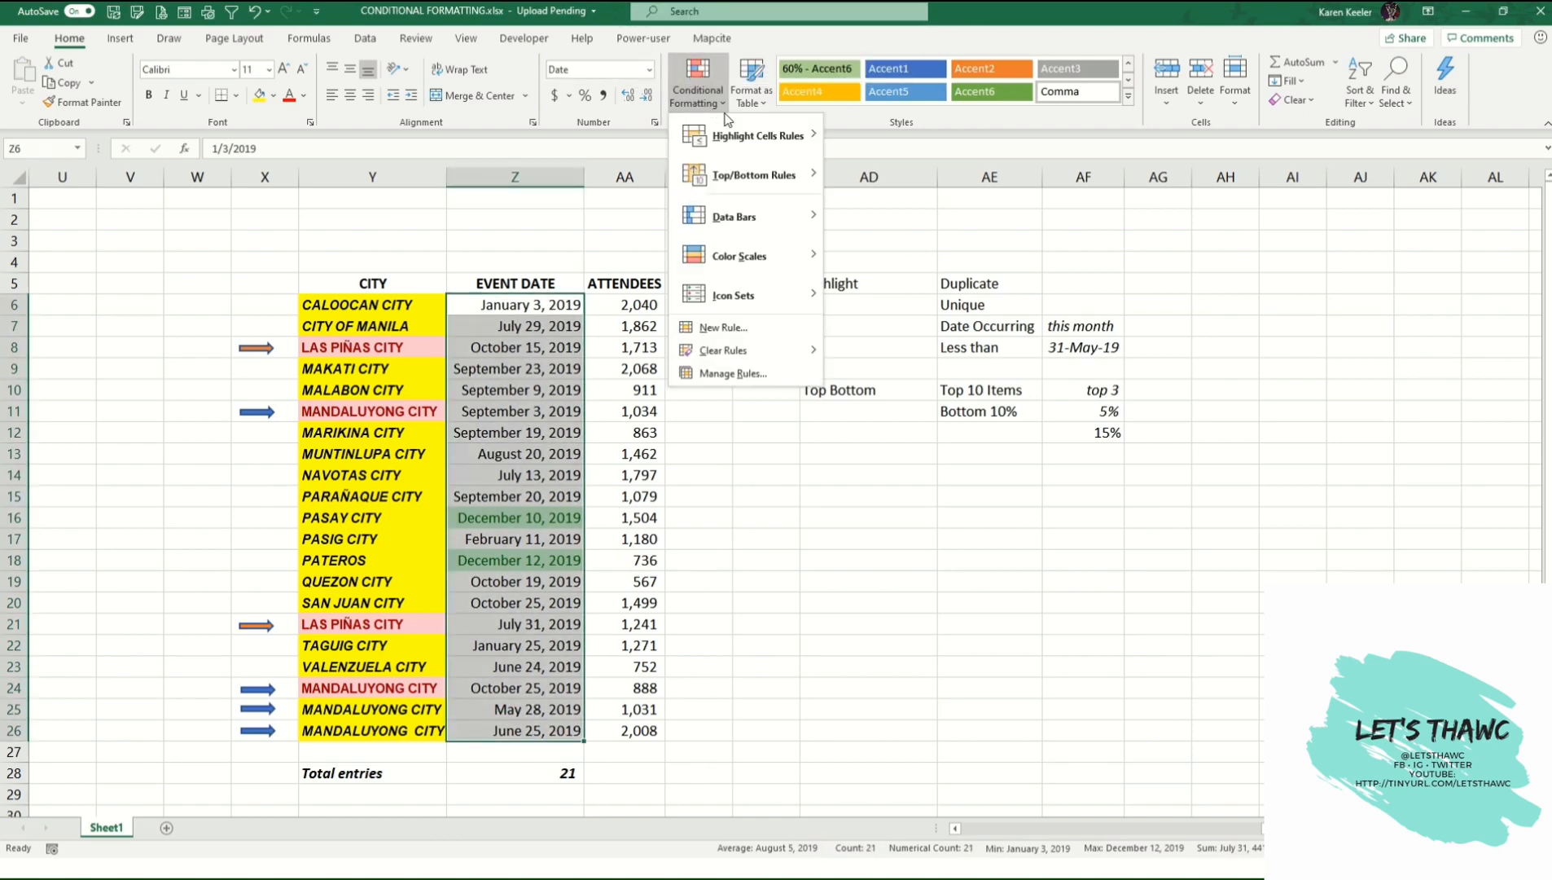
mouse_move(739, 139)
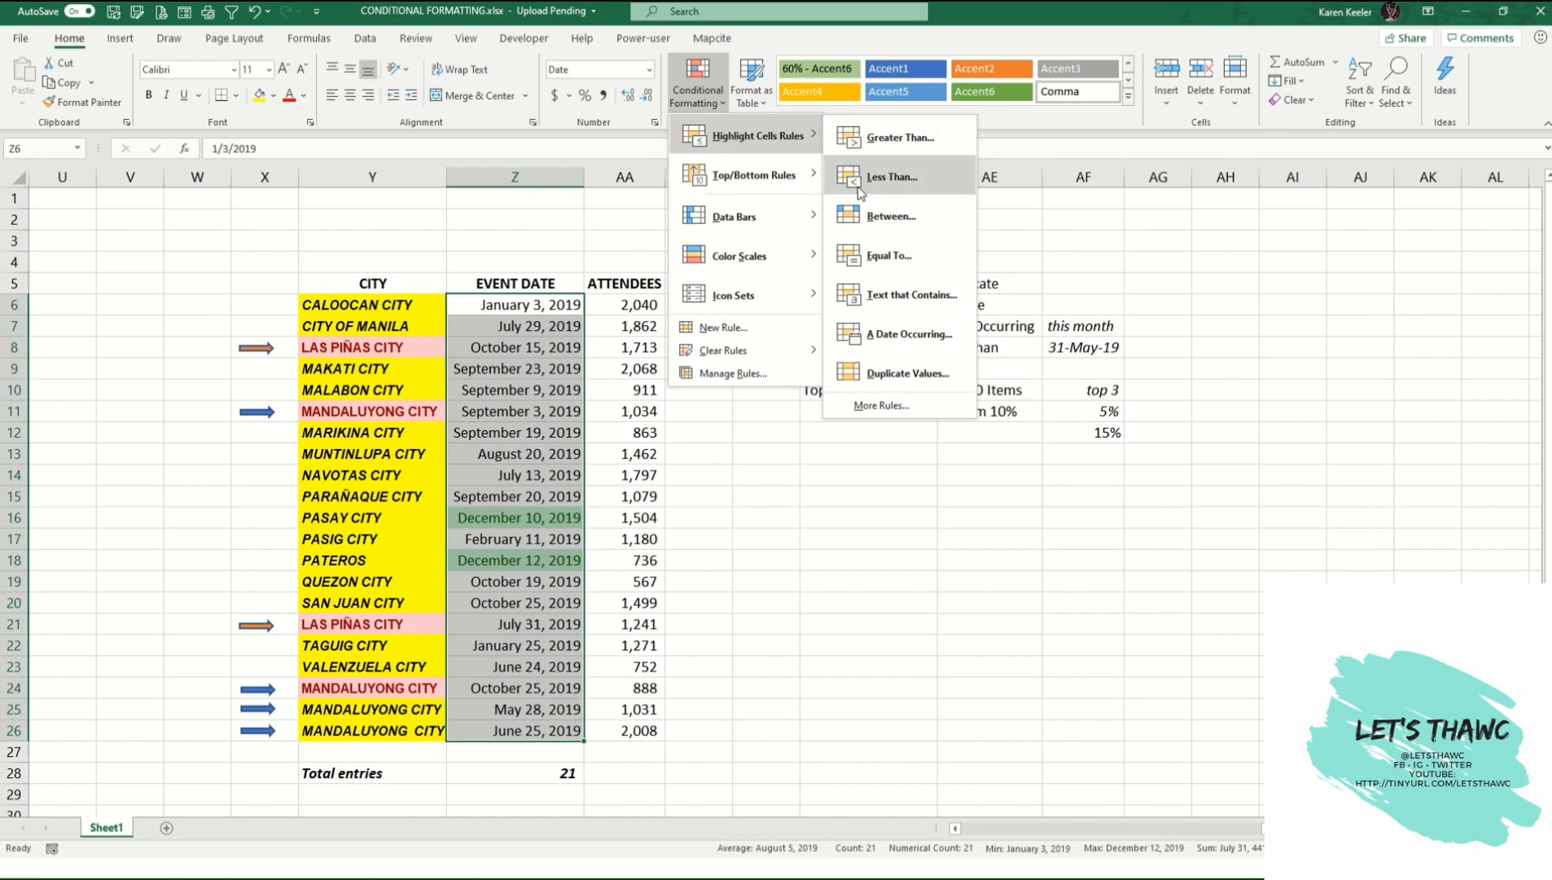
click(891, 177)
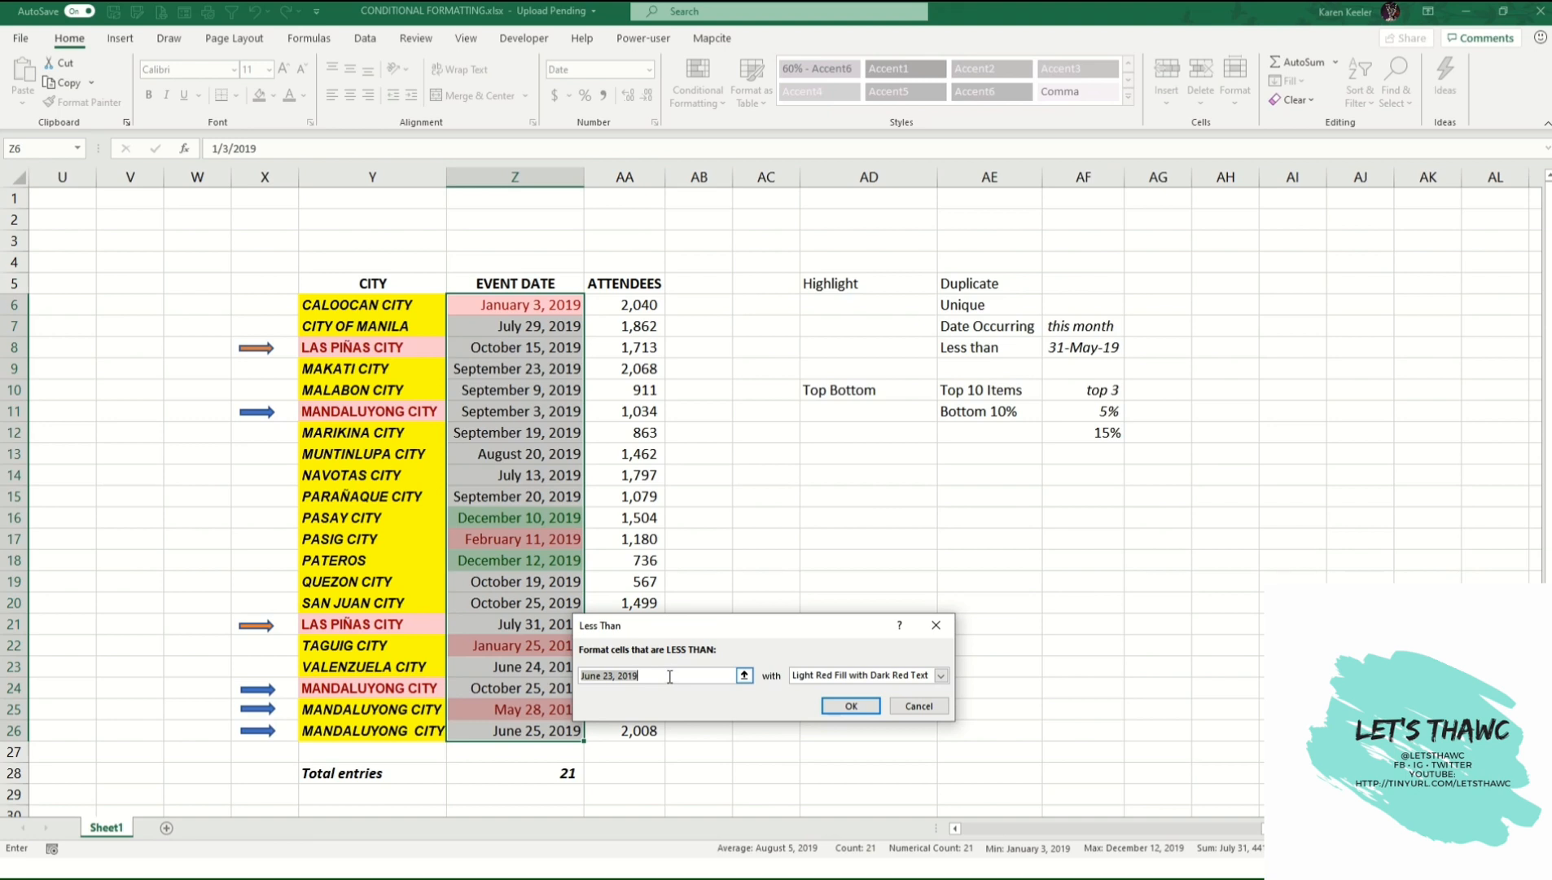
text(MAY 3)
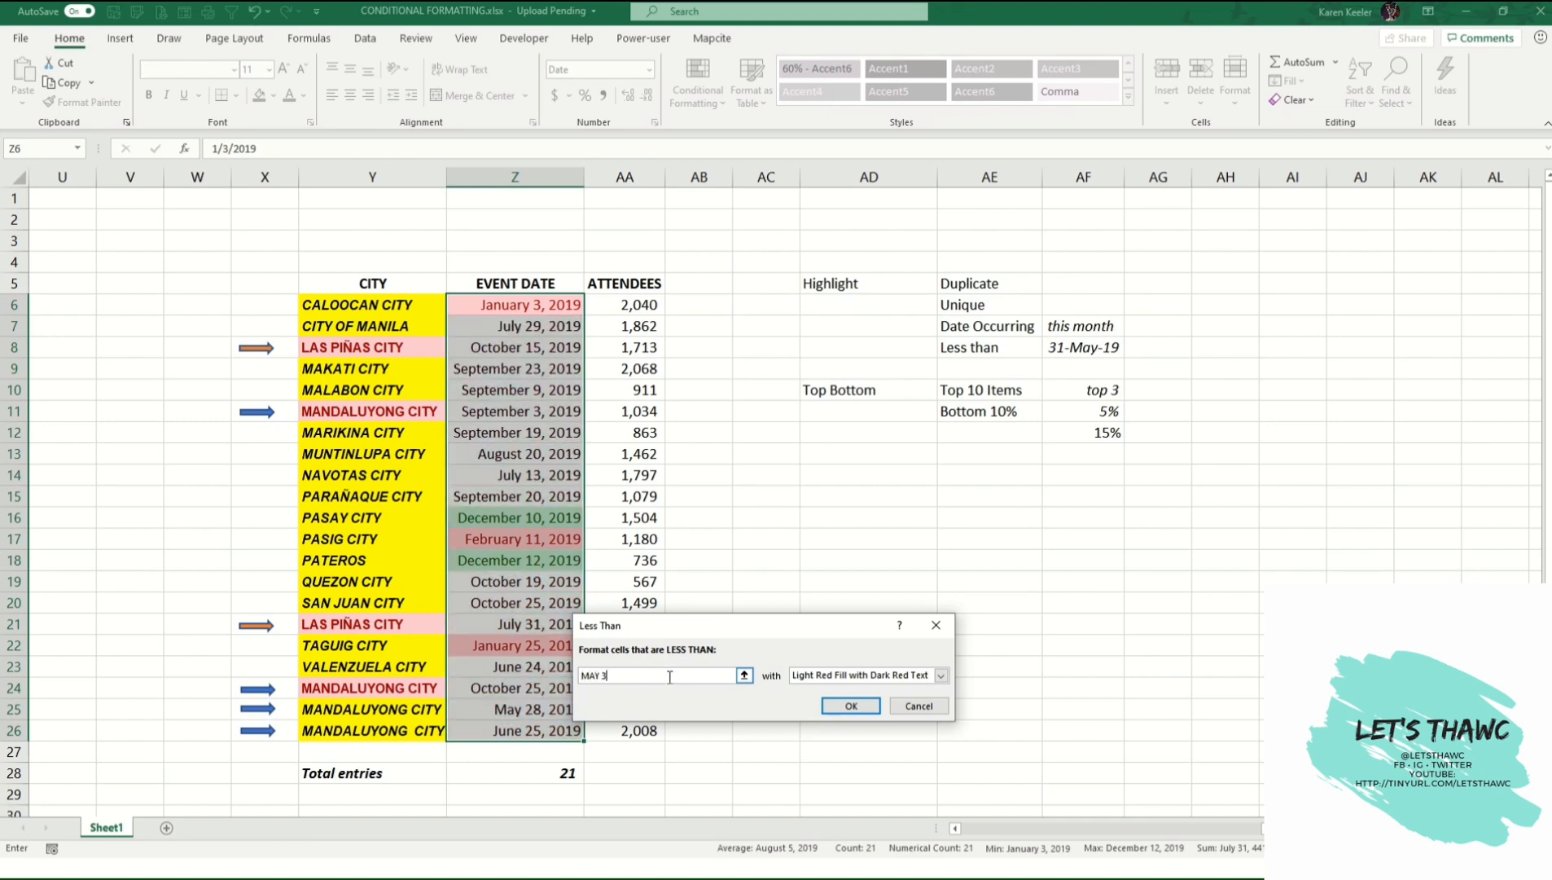
text(1, 2019)
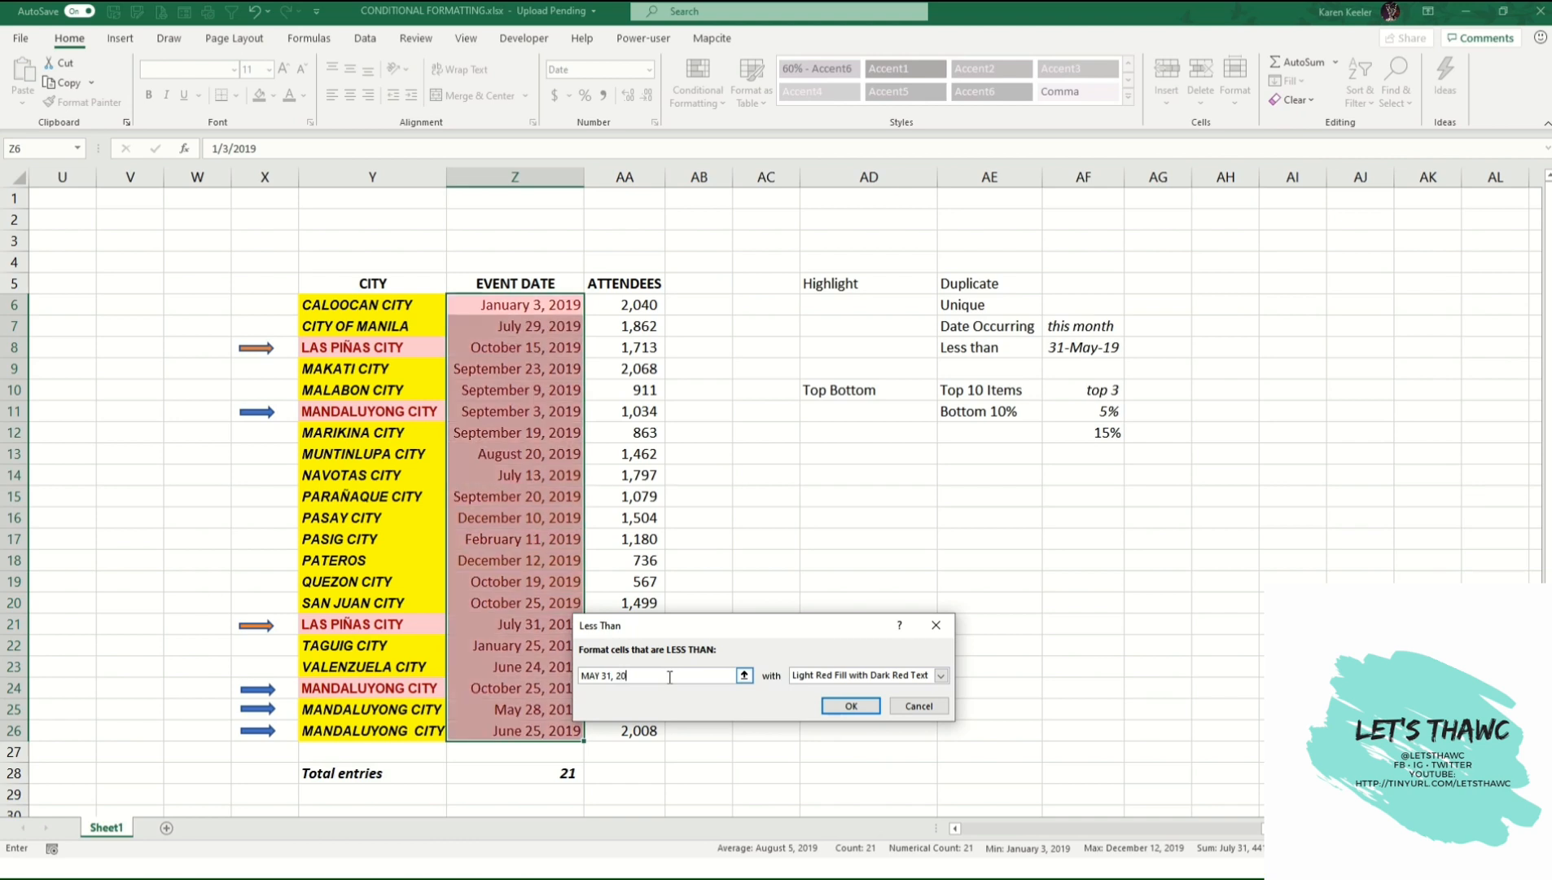
- Choose Light Red Fill for the event dates matching the Less Than rule and apply it
click(941, 676)
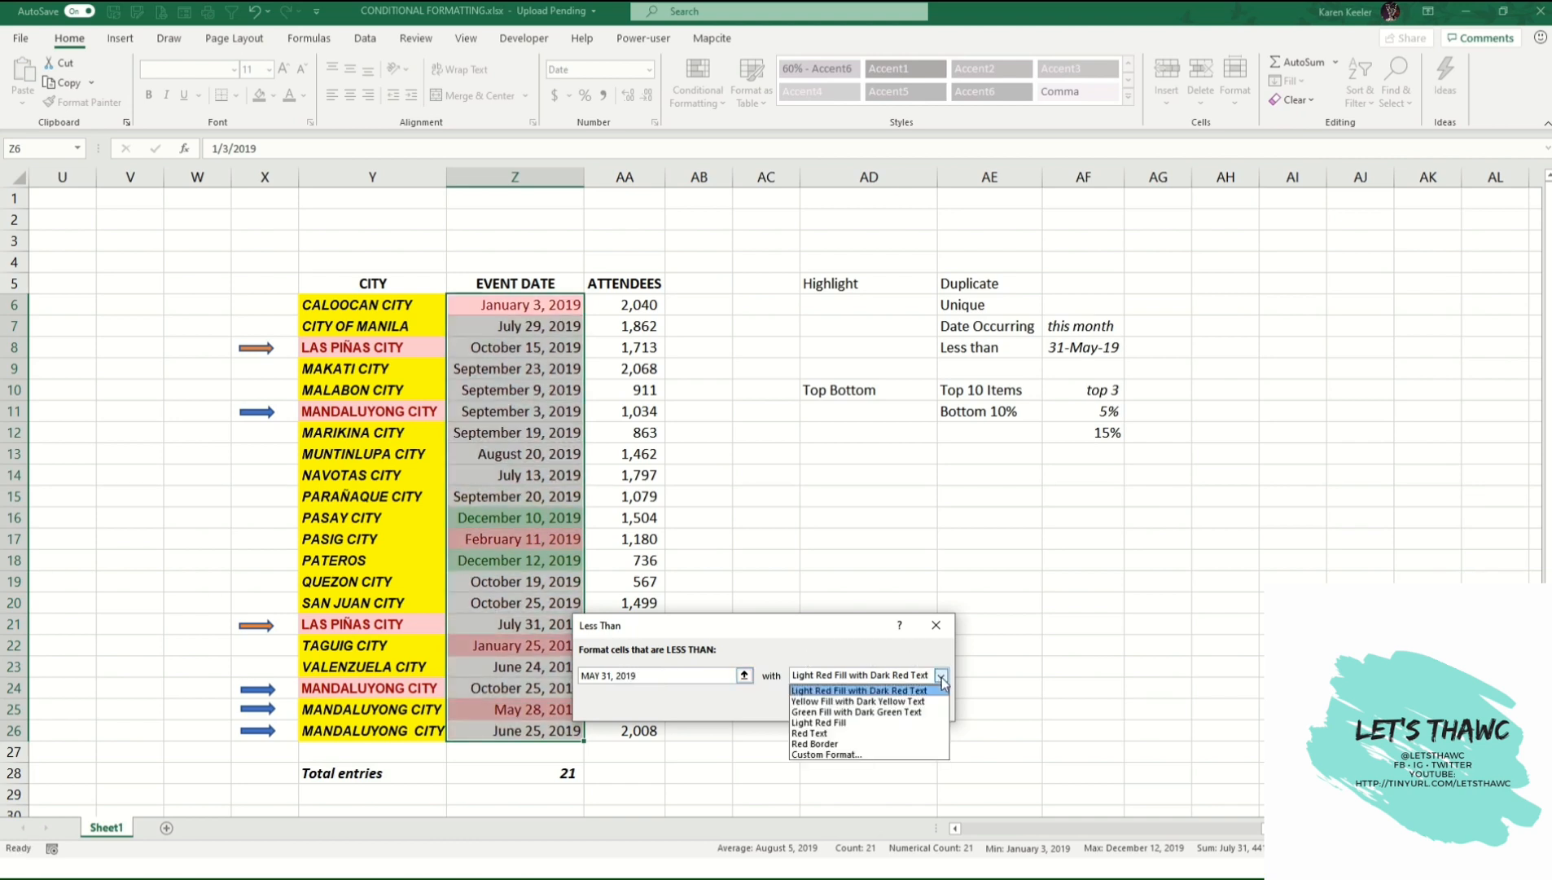
click(855, 722)
click(851, 706)
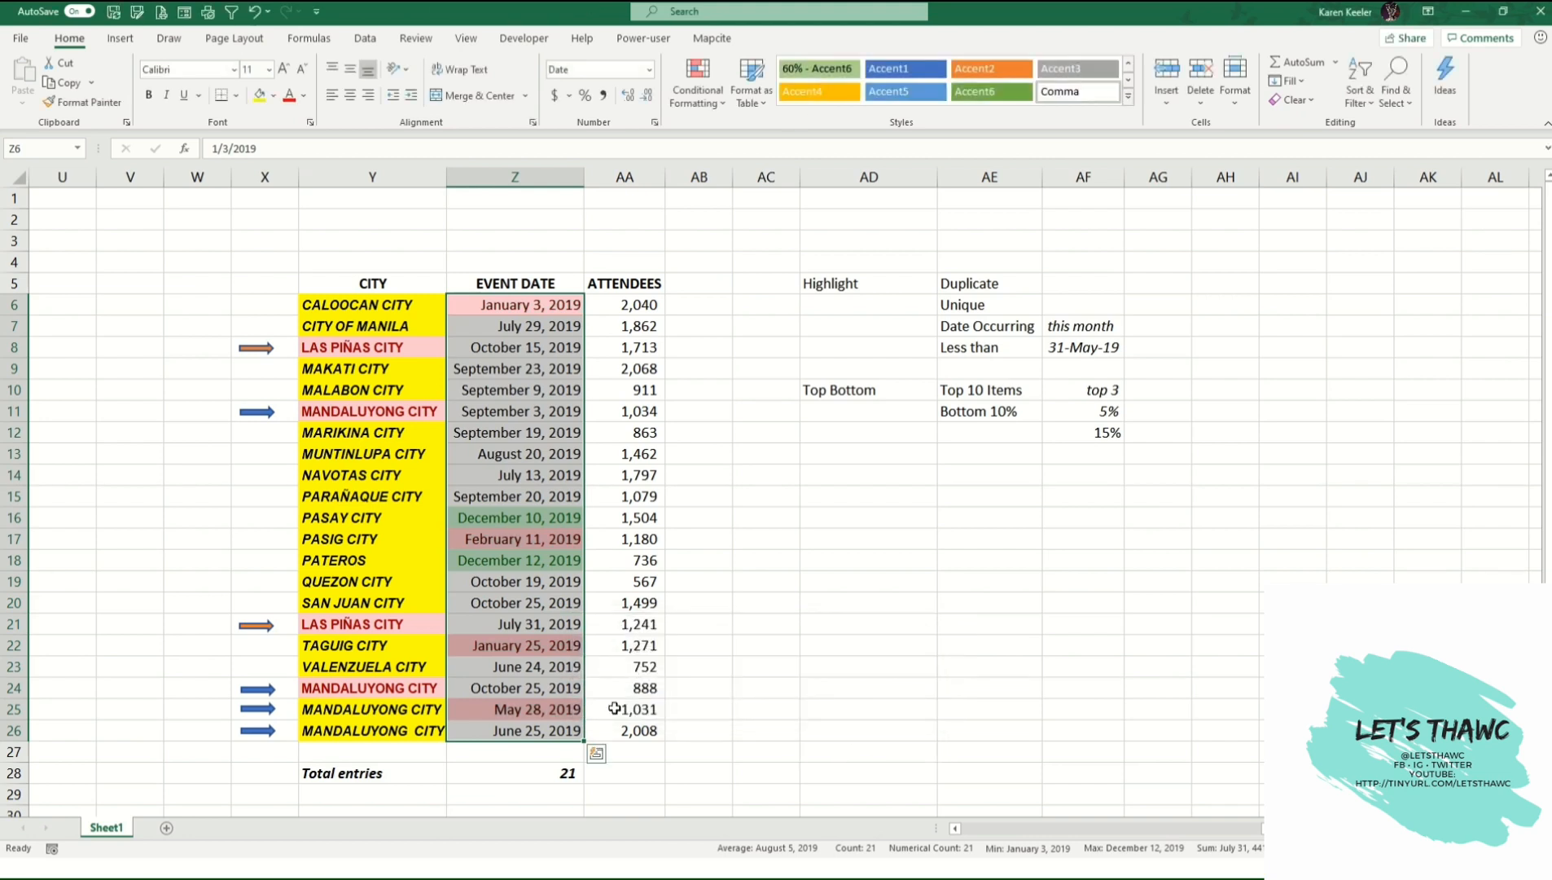
click(548, 709)
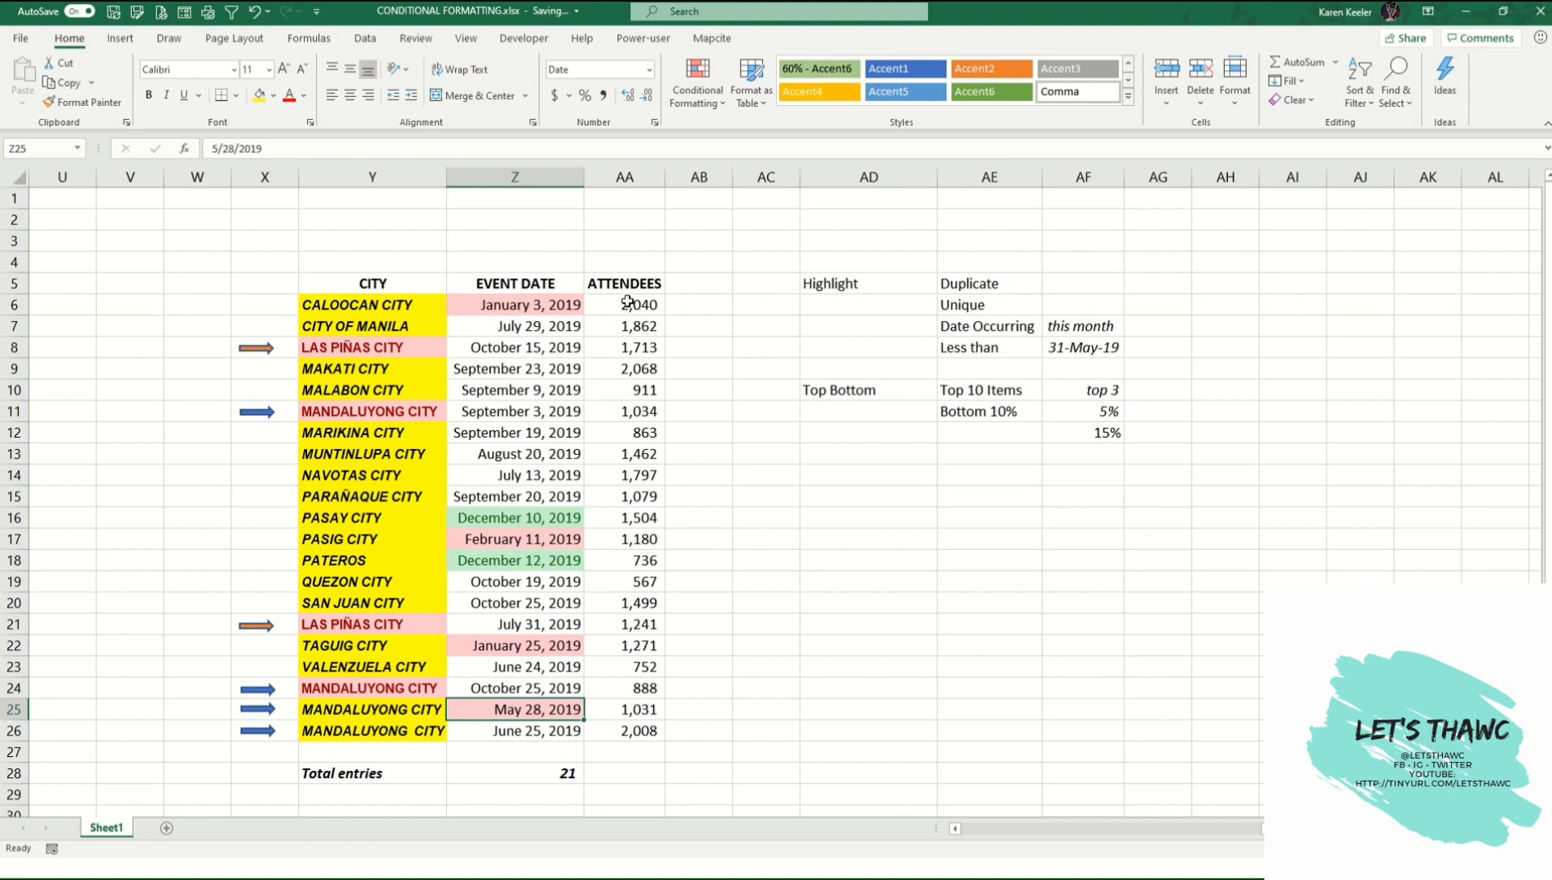
- Start a Top 10 Items rule on the attendee numbers in AA6:AA26 and set it to format the top 3 values
drag(627, 302, 626, 736)
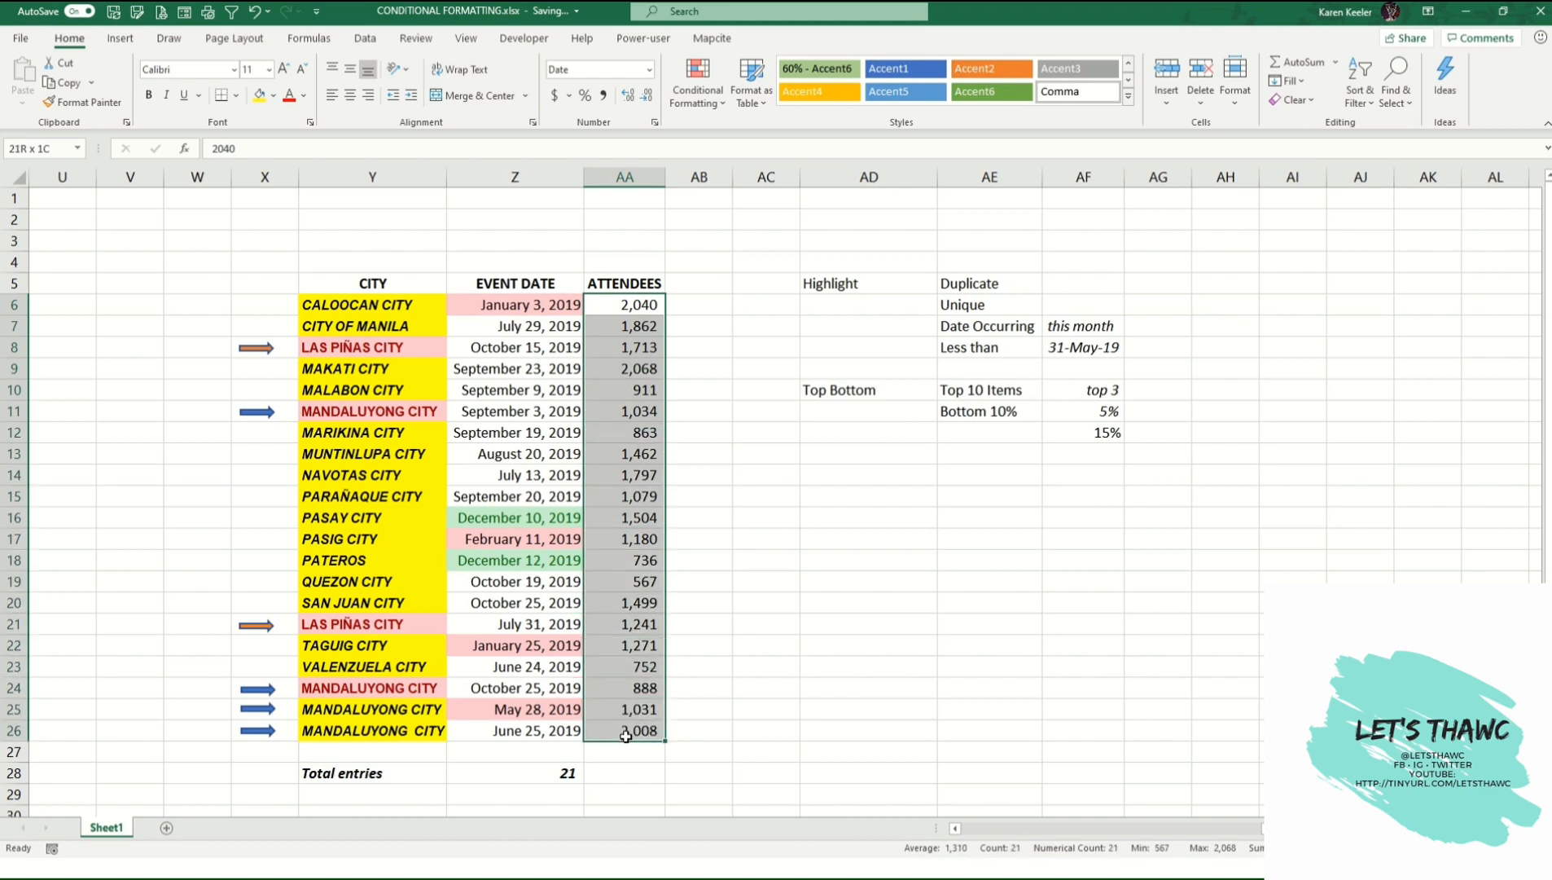
click(691, 84)
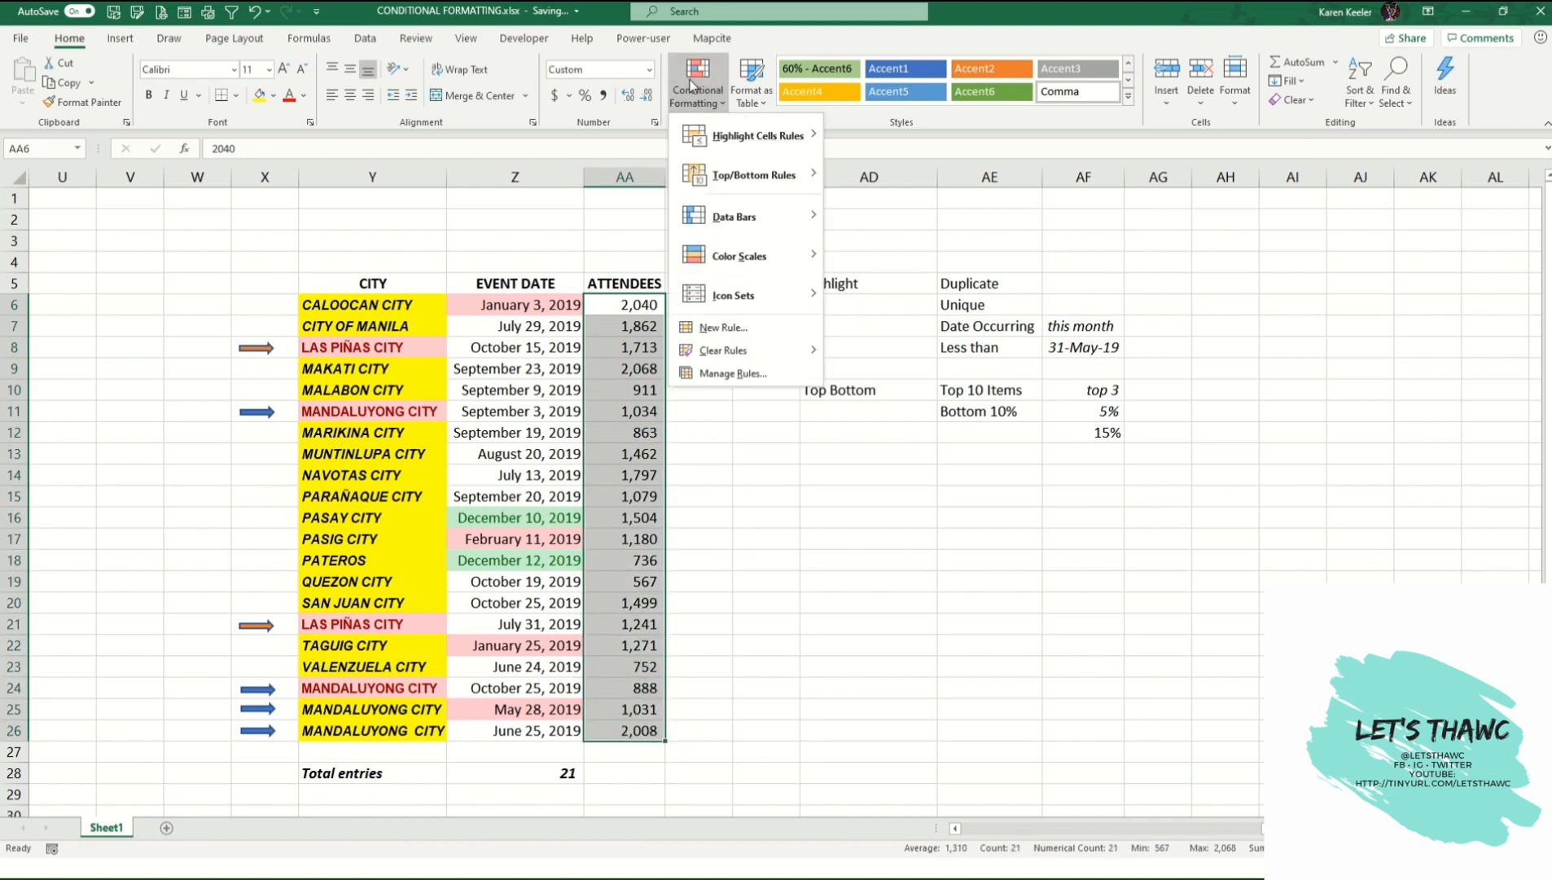
mouse_move(744, 191)
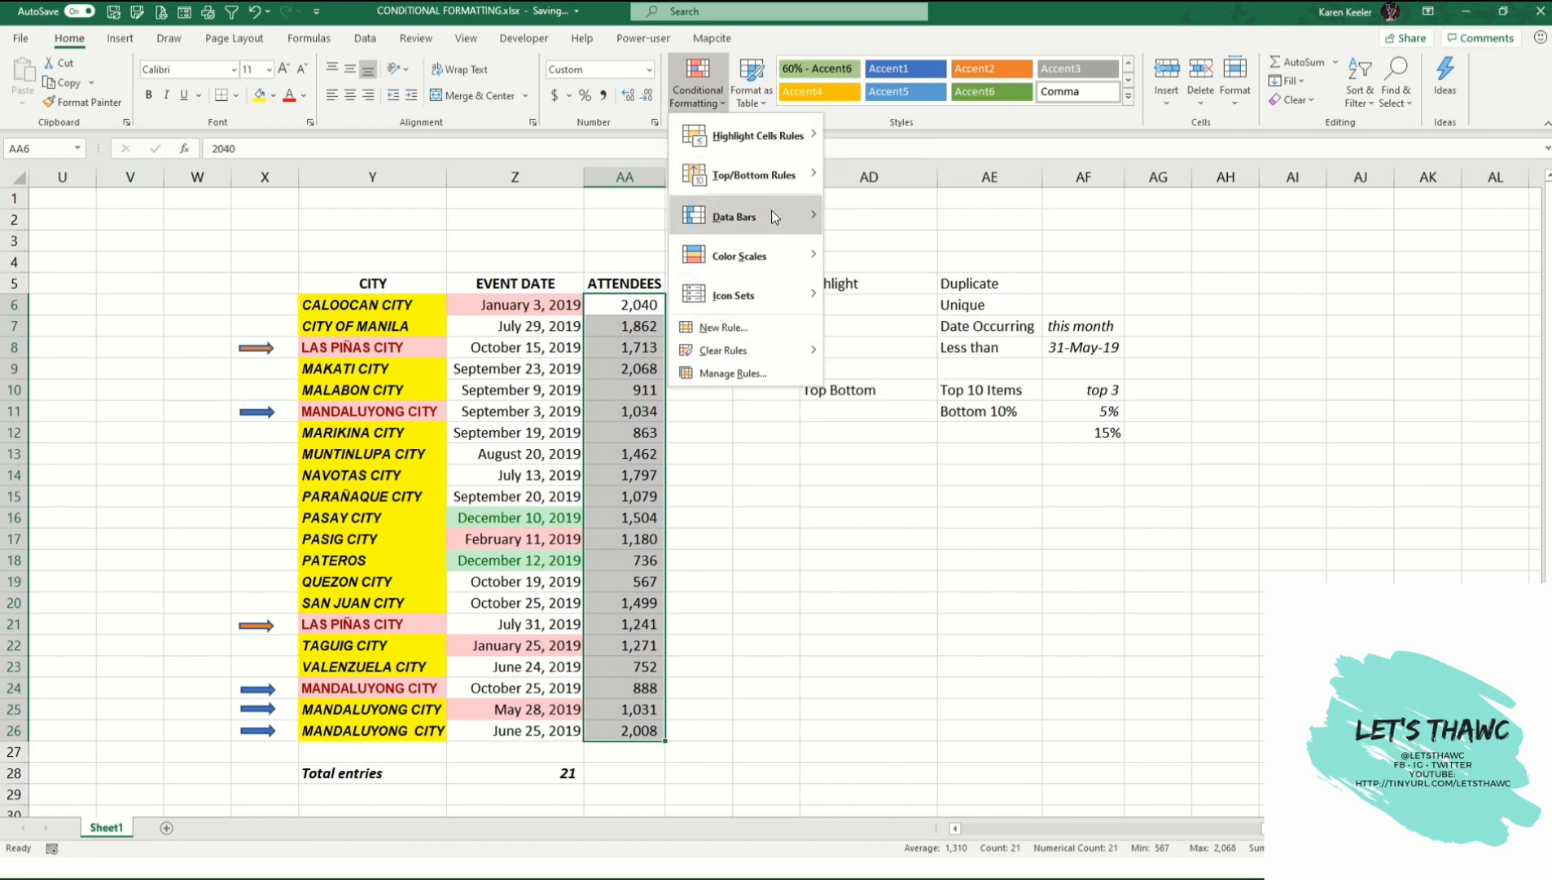
mouse_move(791, 169)
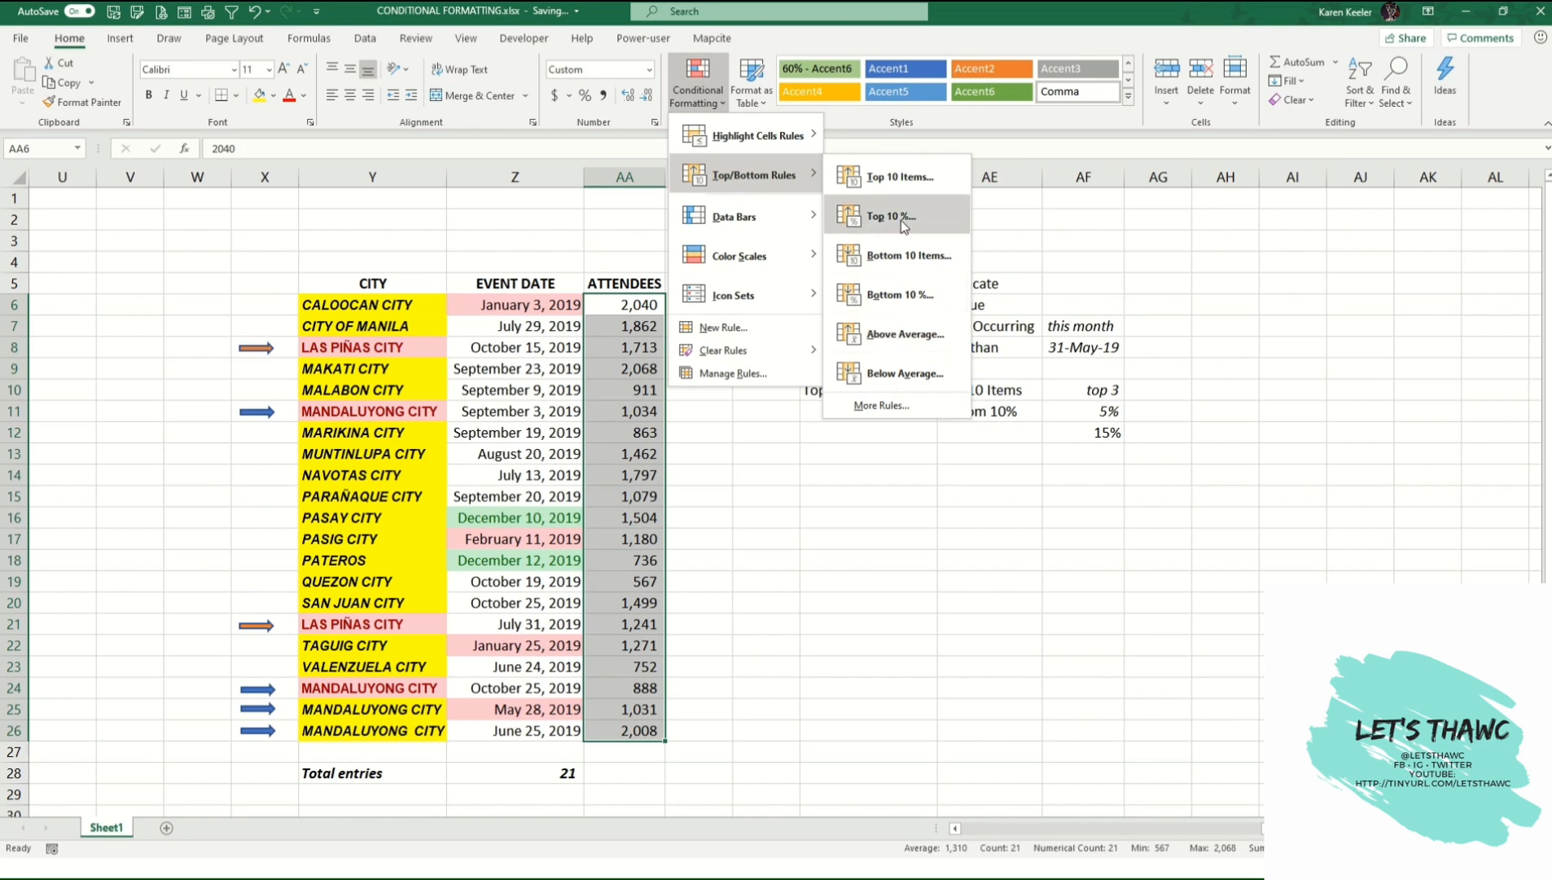
click(900, 176)
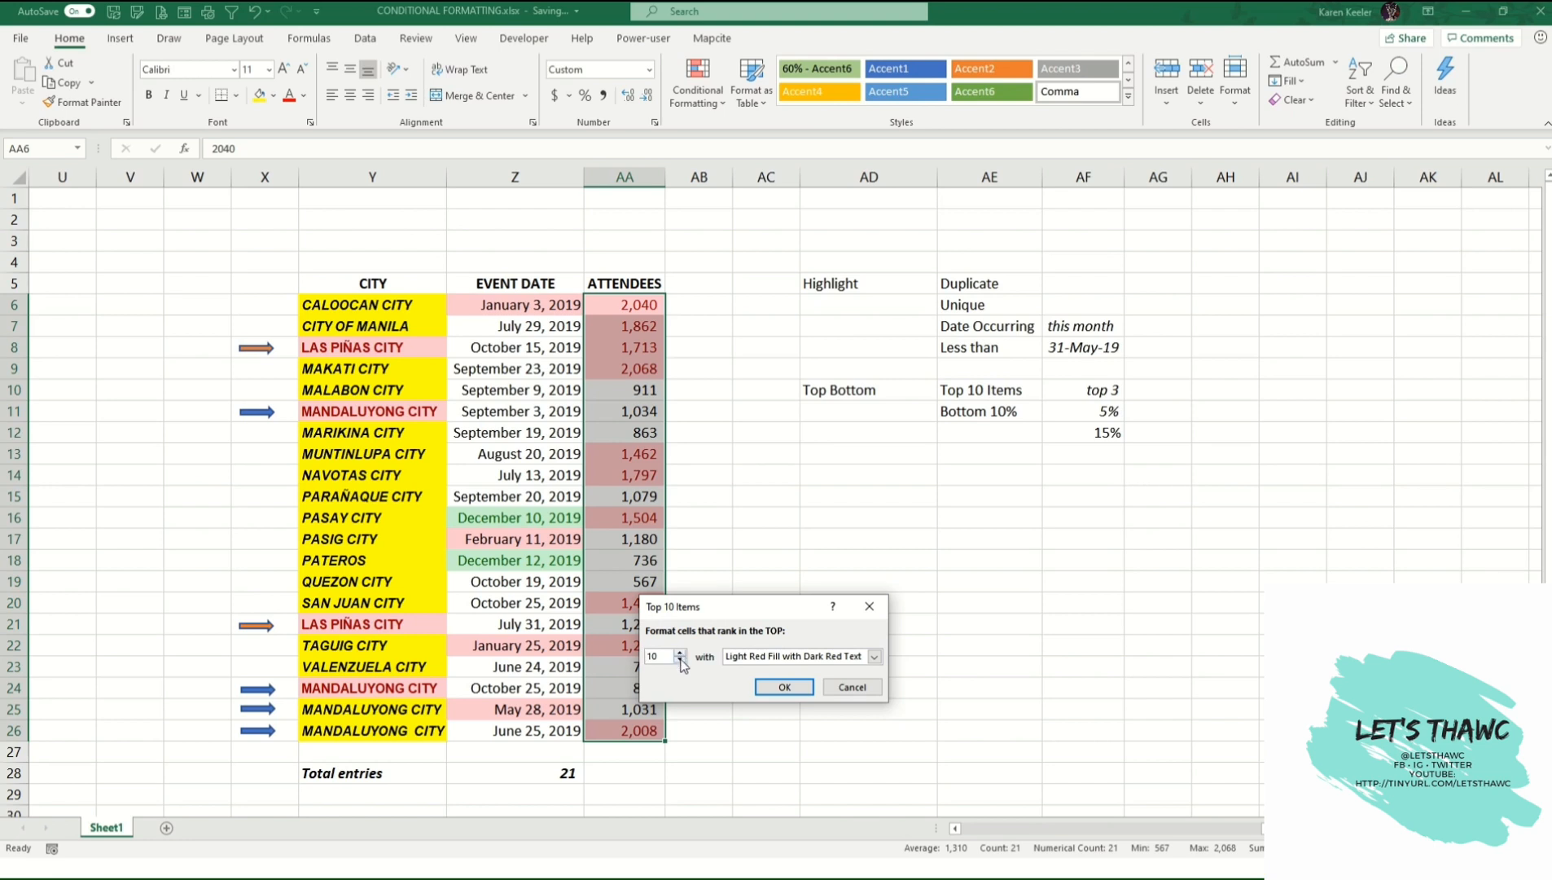
click(680, 653)
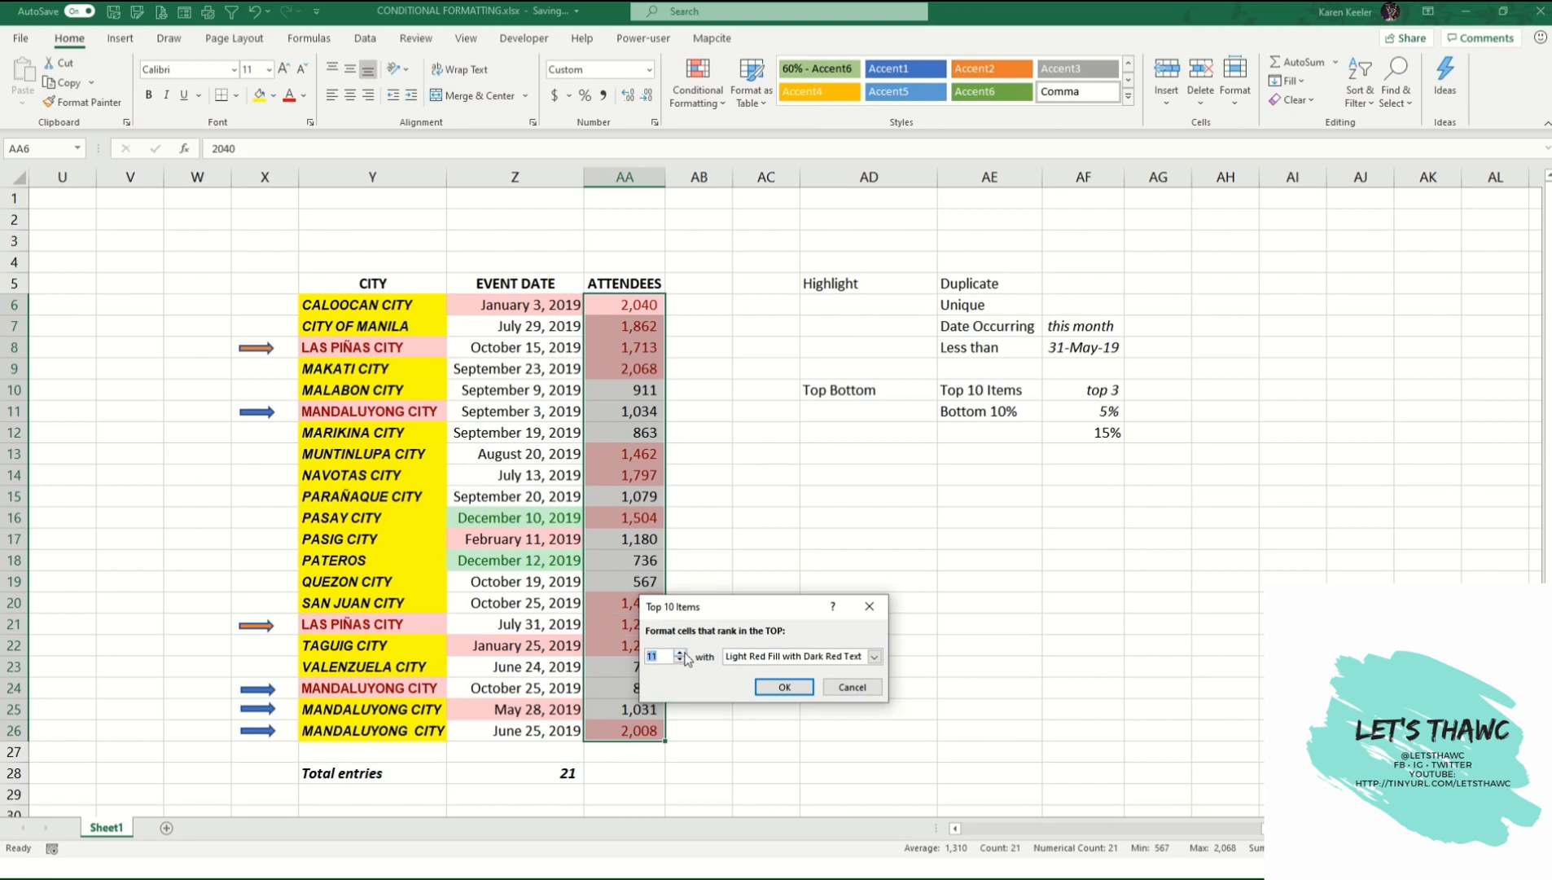
click(680, 652)
click(680, 652)
click(680, 652)
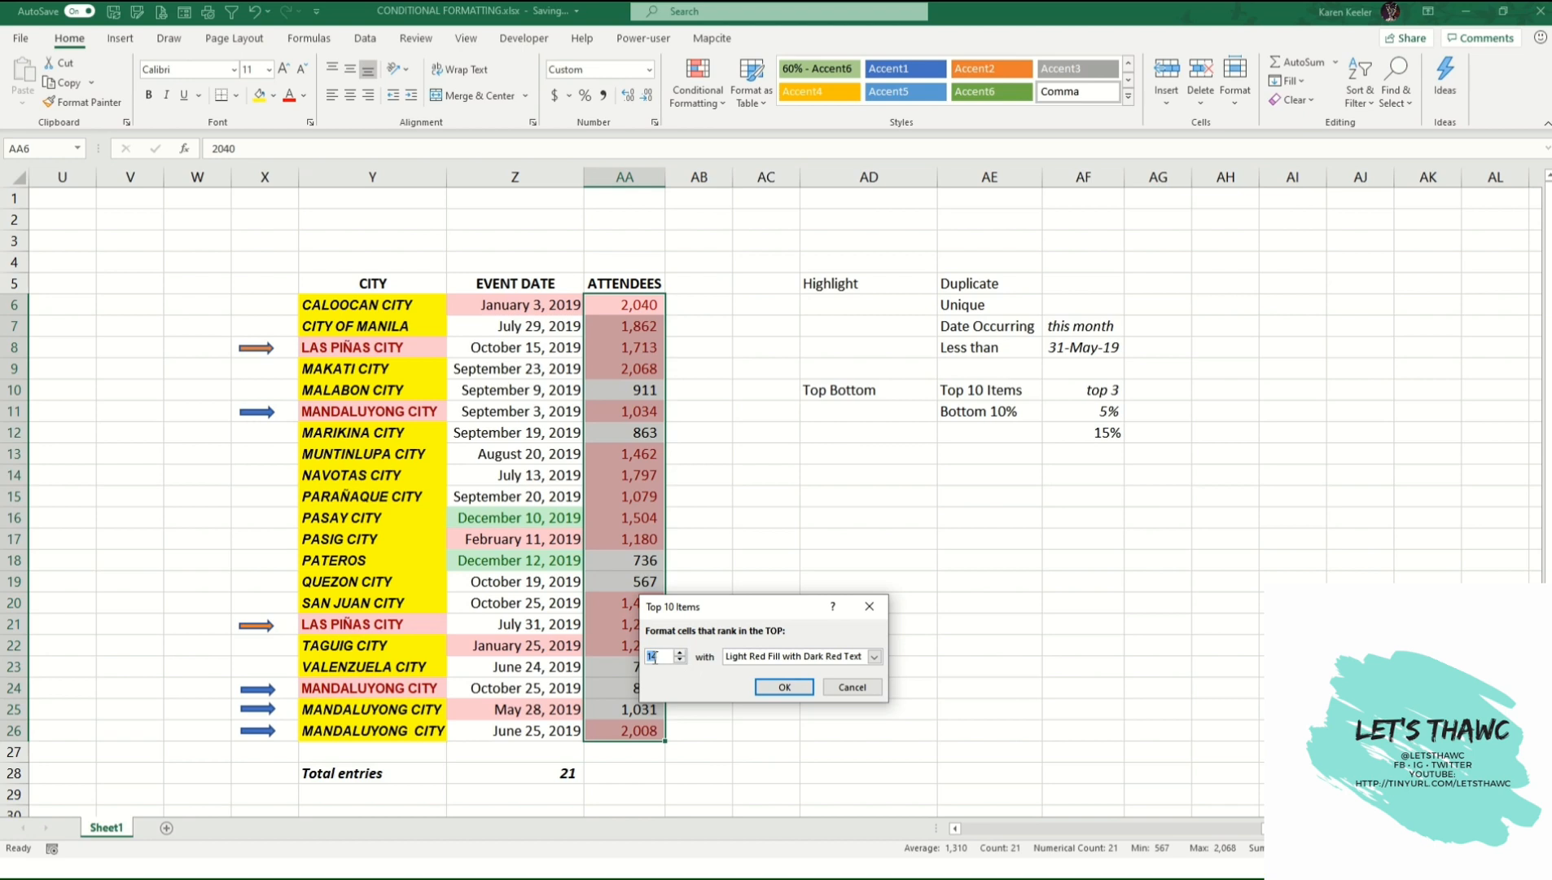
text(3)
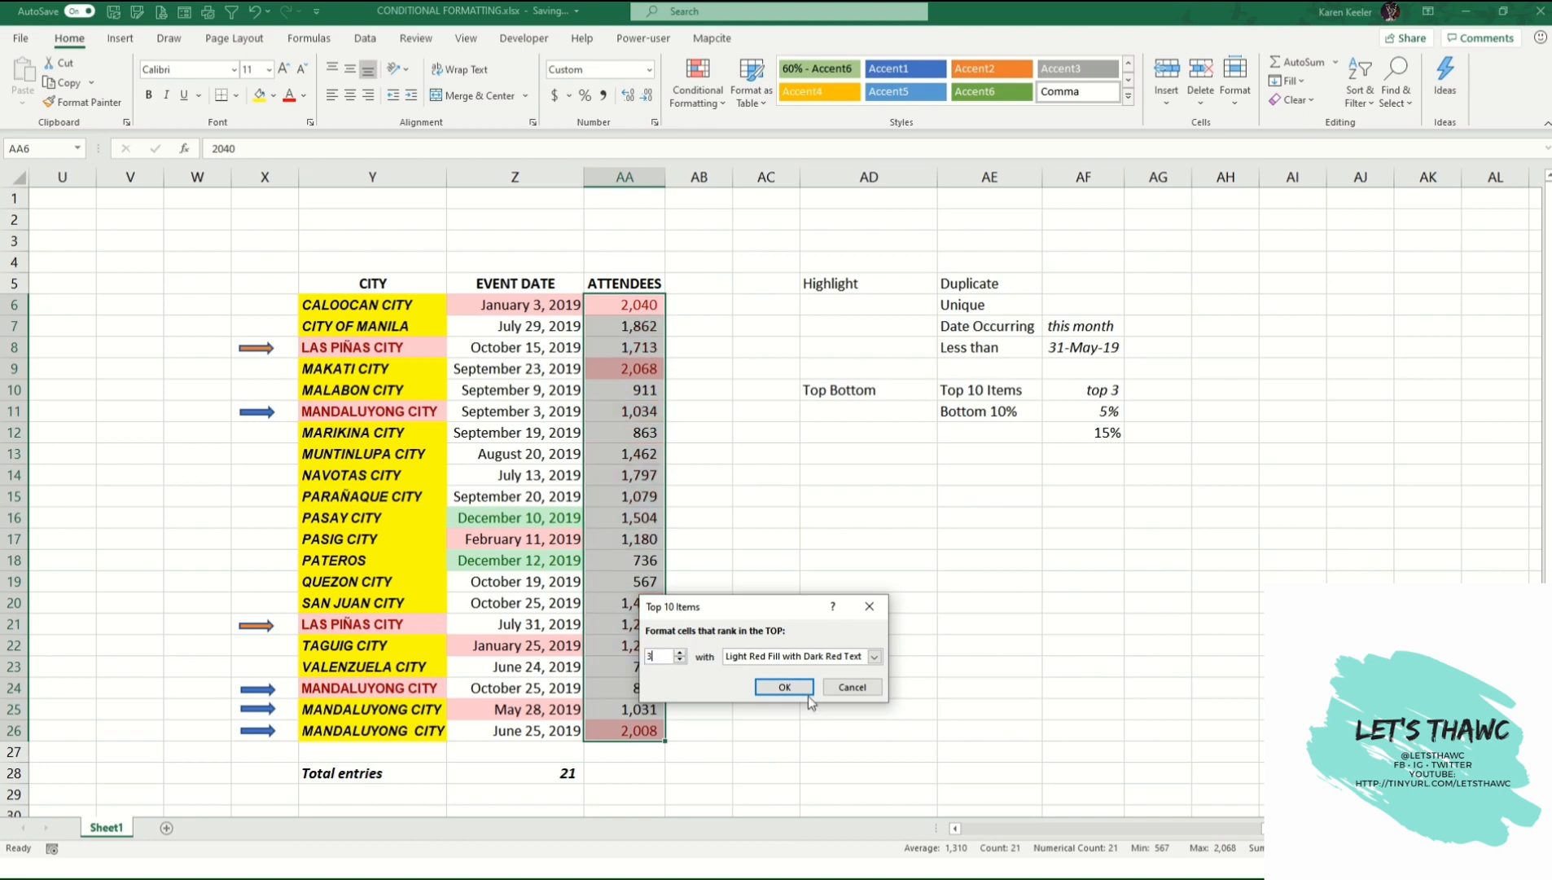
- Choose Red Border as the format for the top 3 attendee numbers and apply the Top 10 Items rule
click(823, 654)
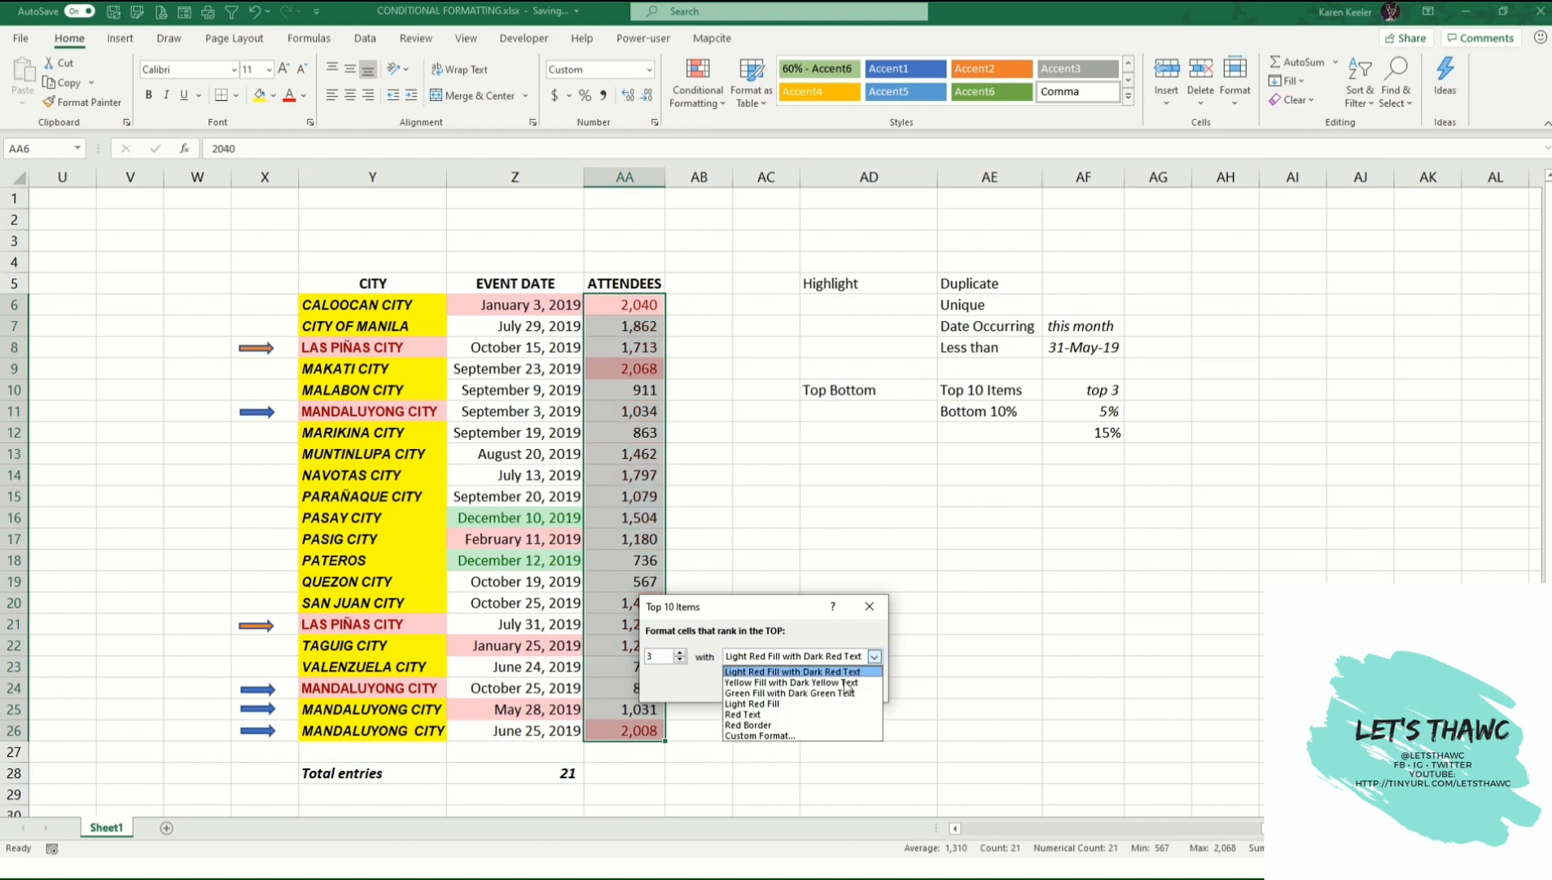
click(774, 726)
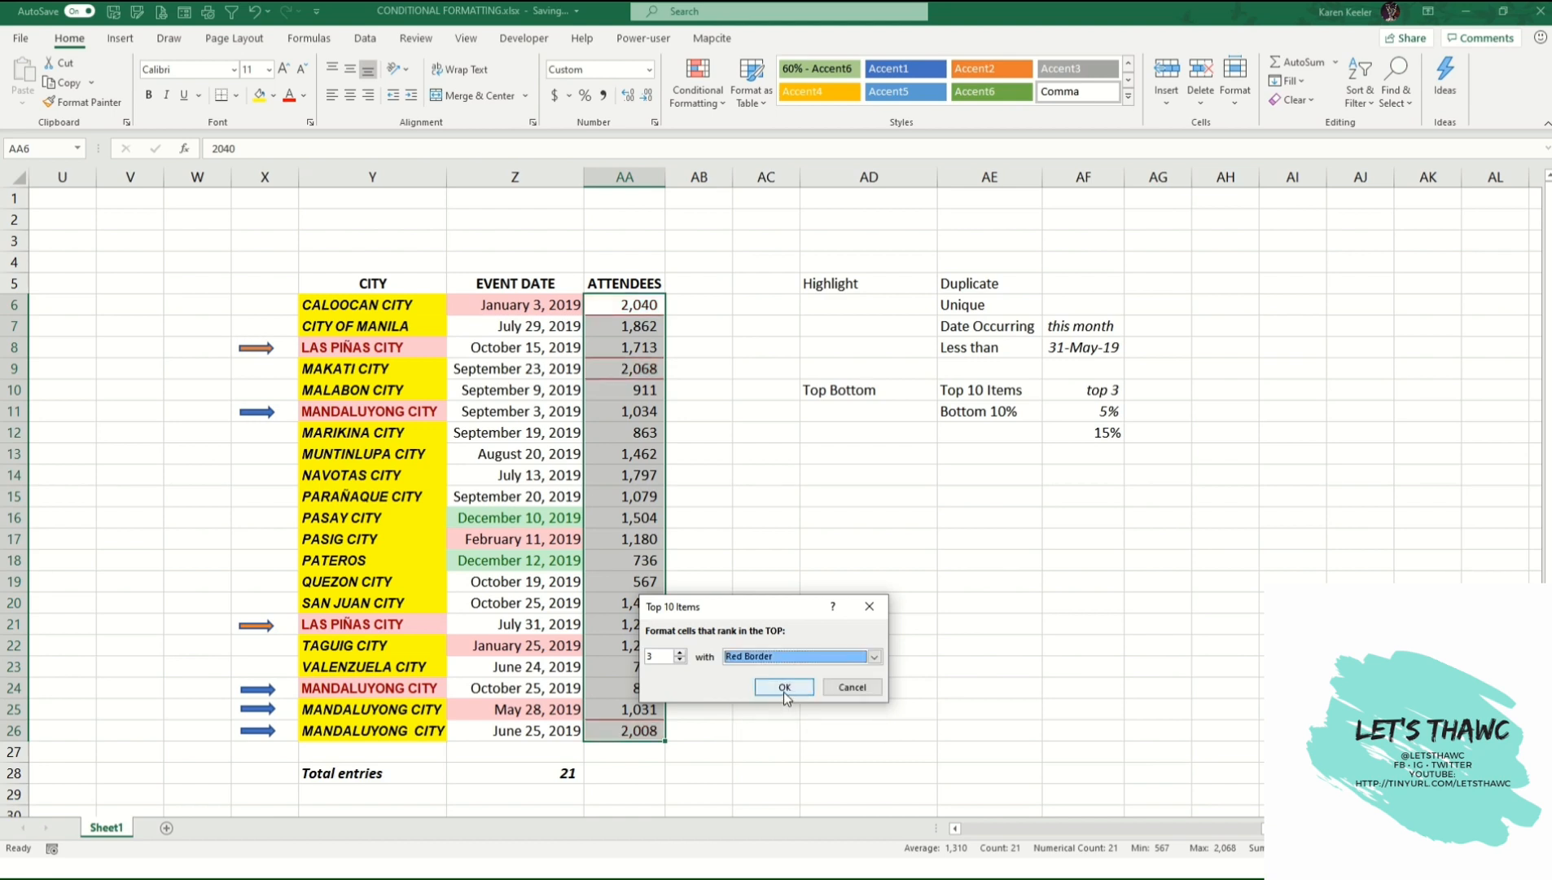
click(785, 689)
click(920, 629)
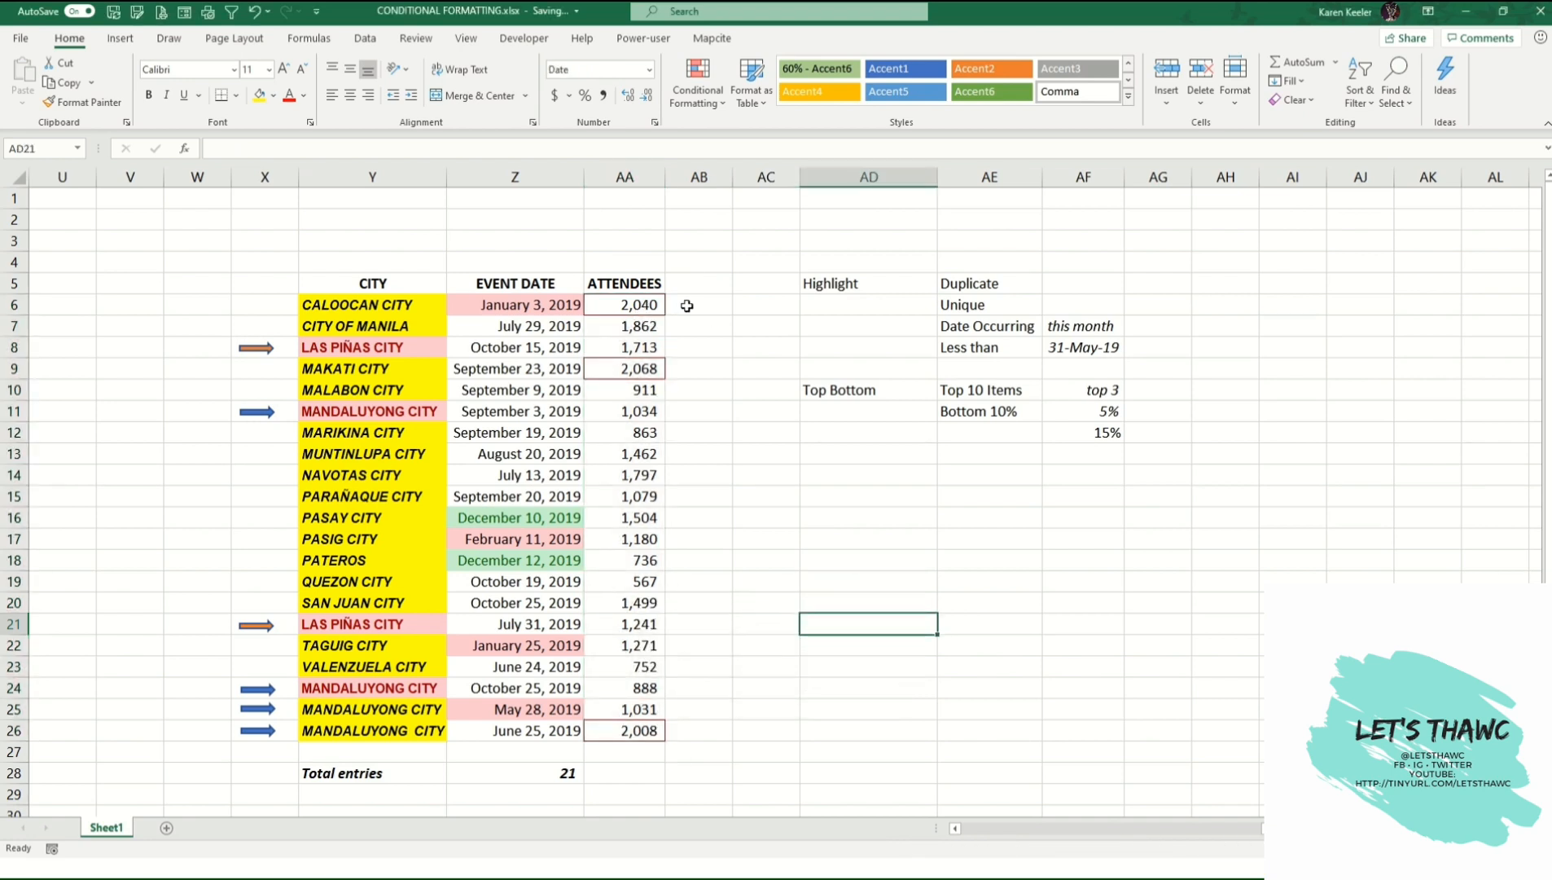
click(644, 304)
click(645, 373)
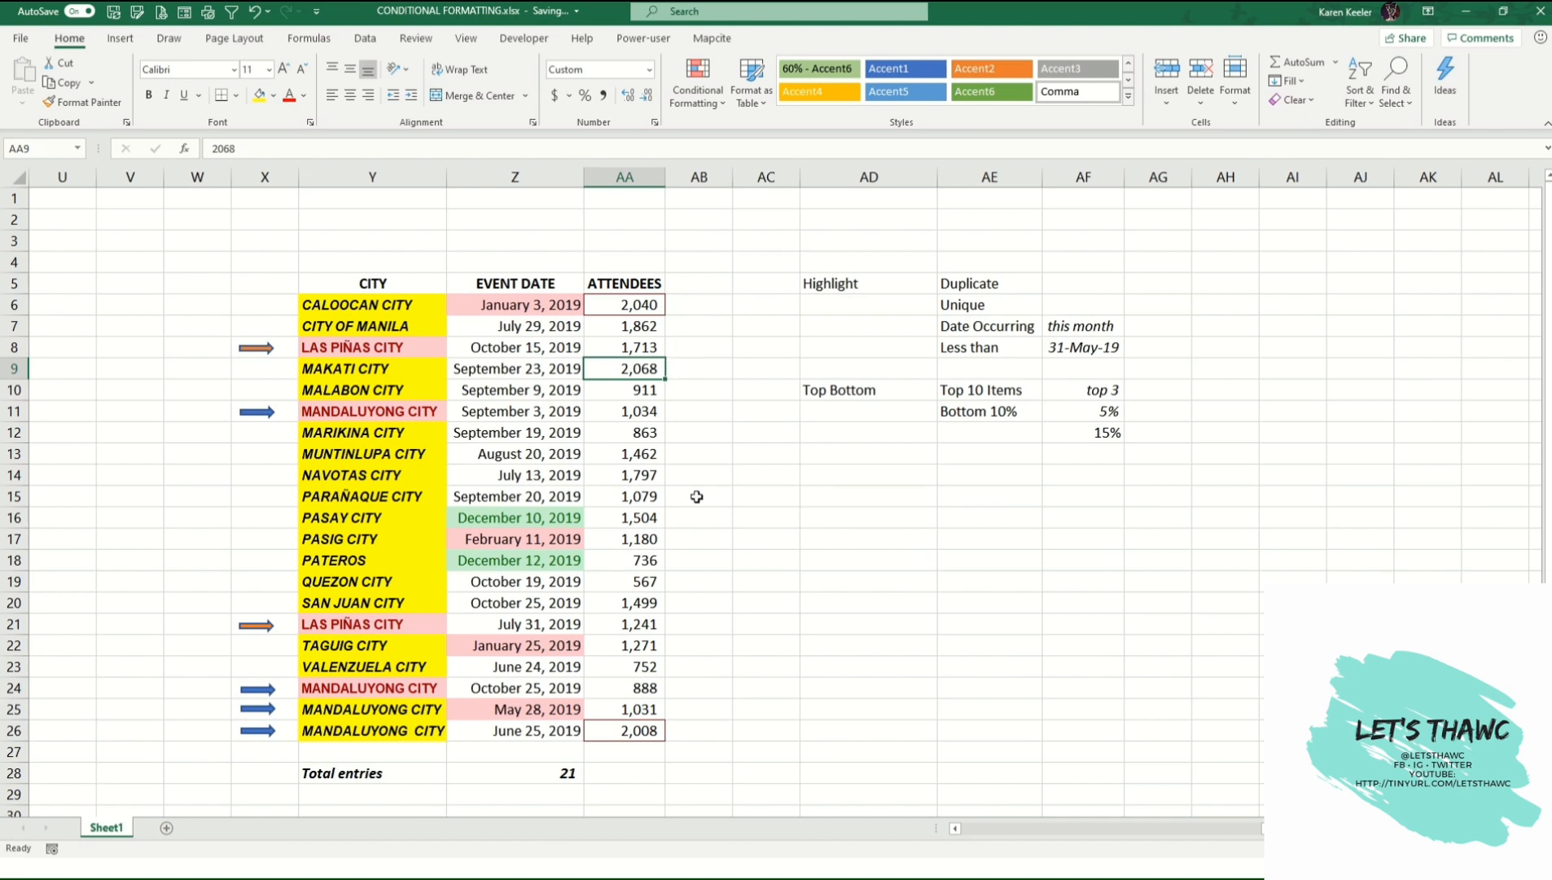
drag(692, 716, 694, 730)
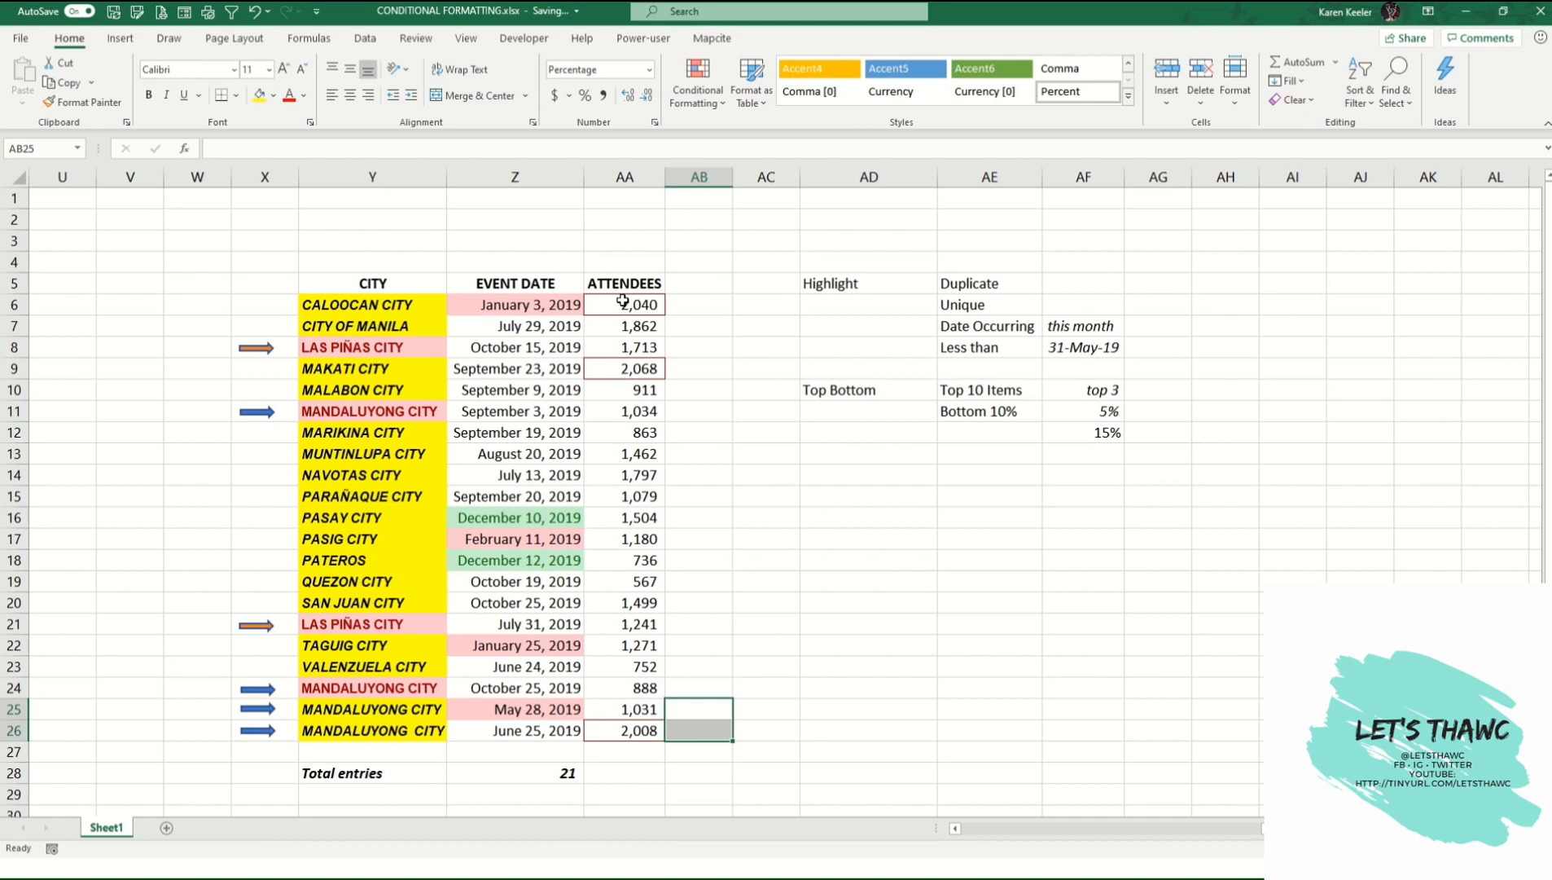
- Start a Bottom 10% rule on the attendee numbers in AA6:AA26 and set it to format the bottom 5%
drag(622, 302, 619, 737)
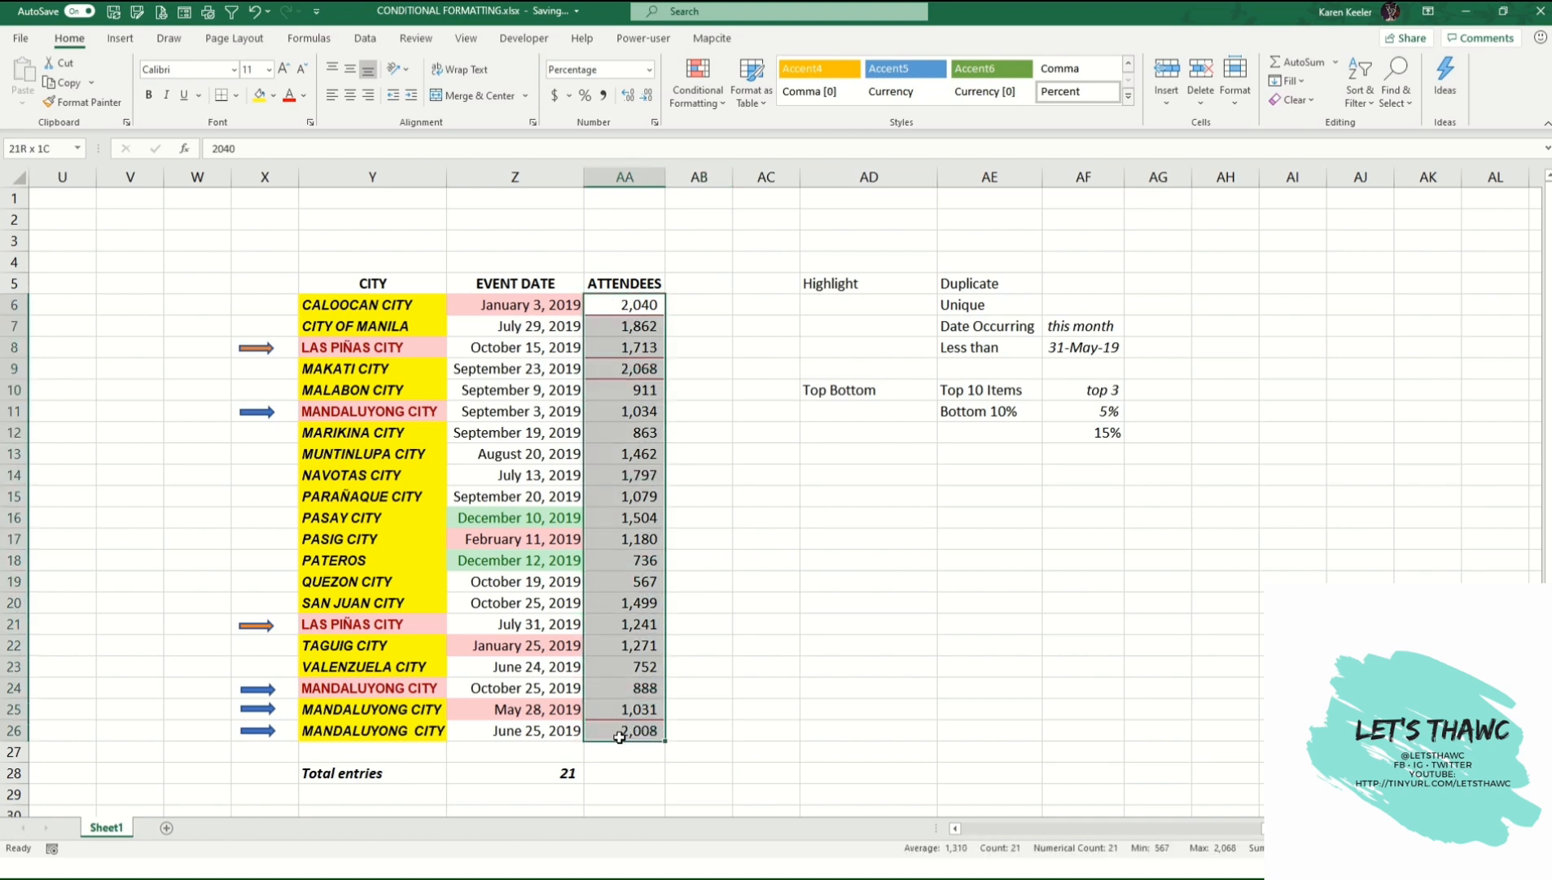
click(697, 84)
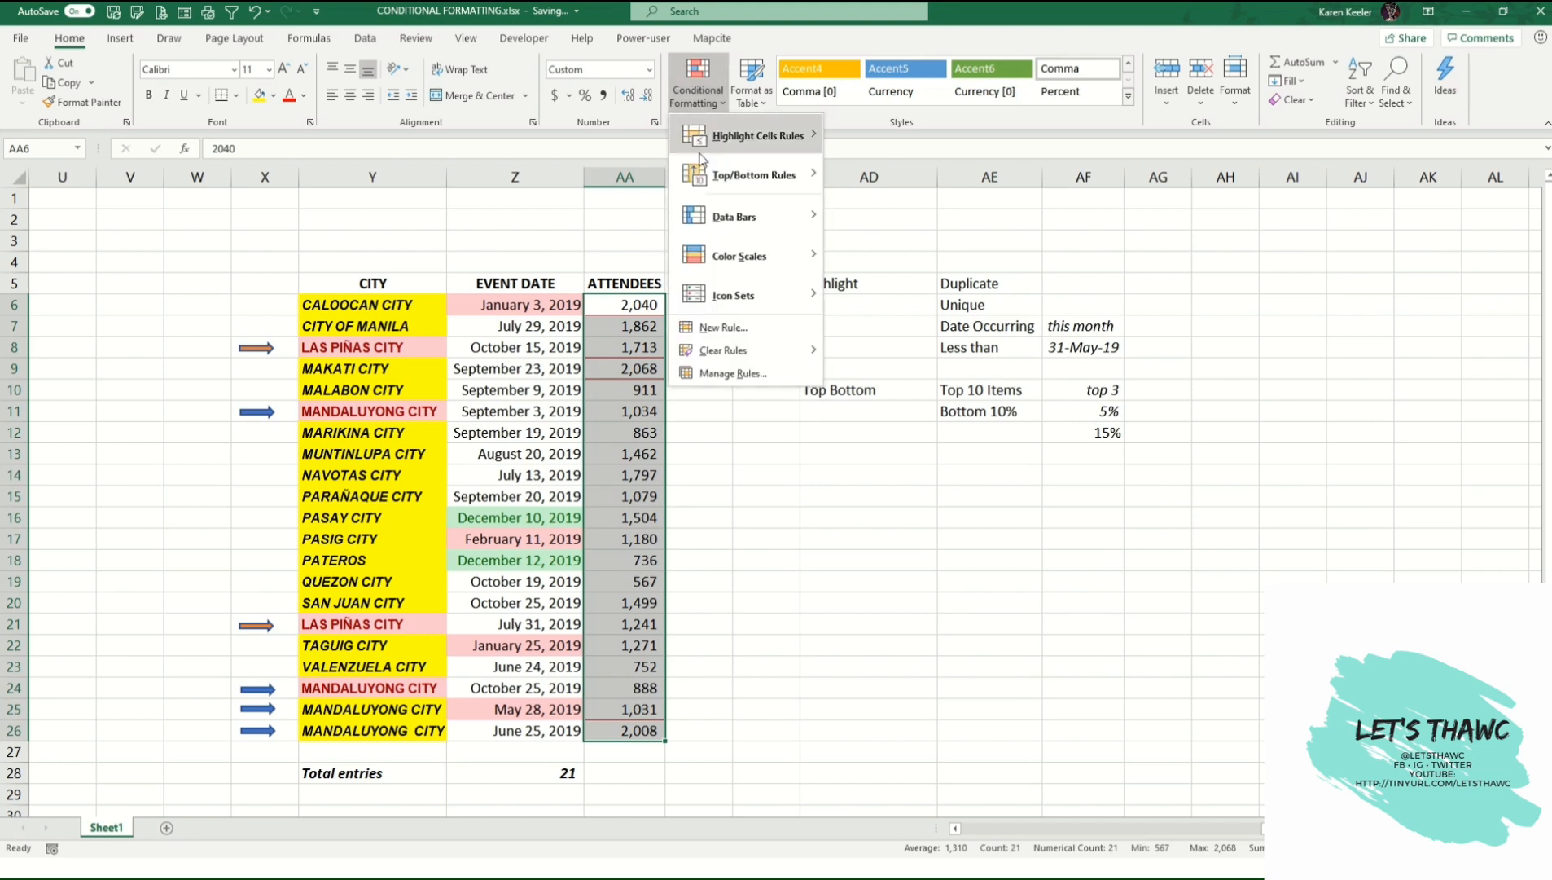
mouse_move(700, 176)
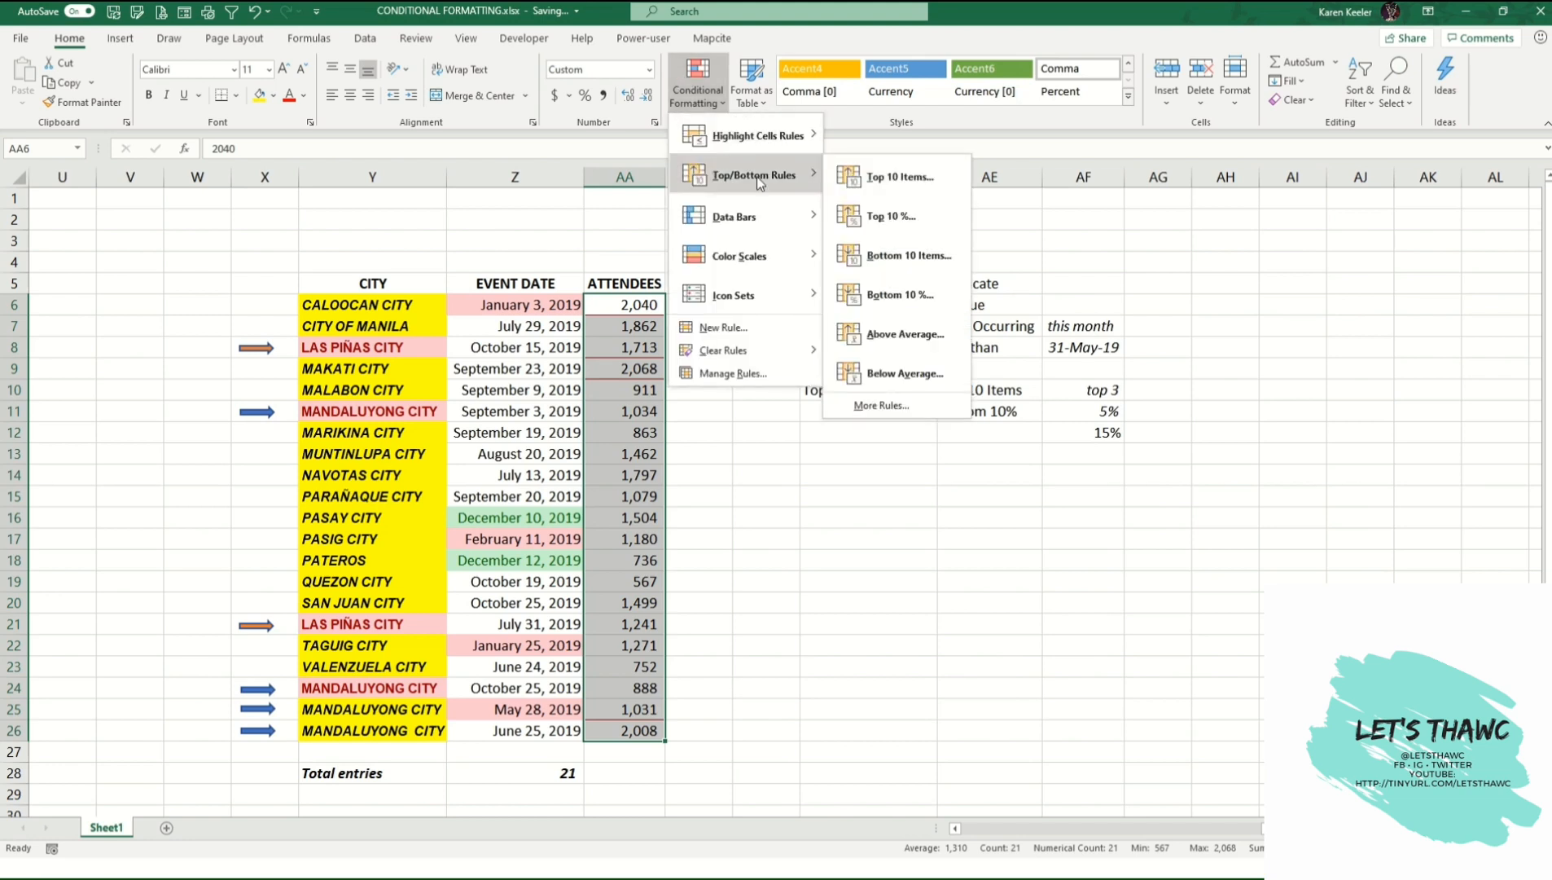
click(928, 298)
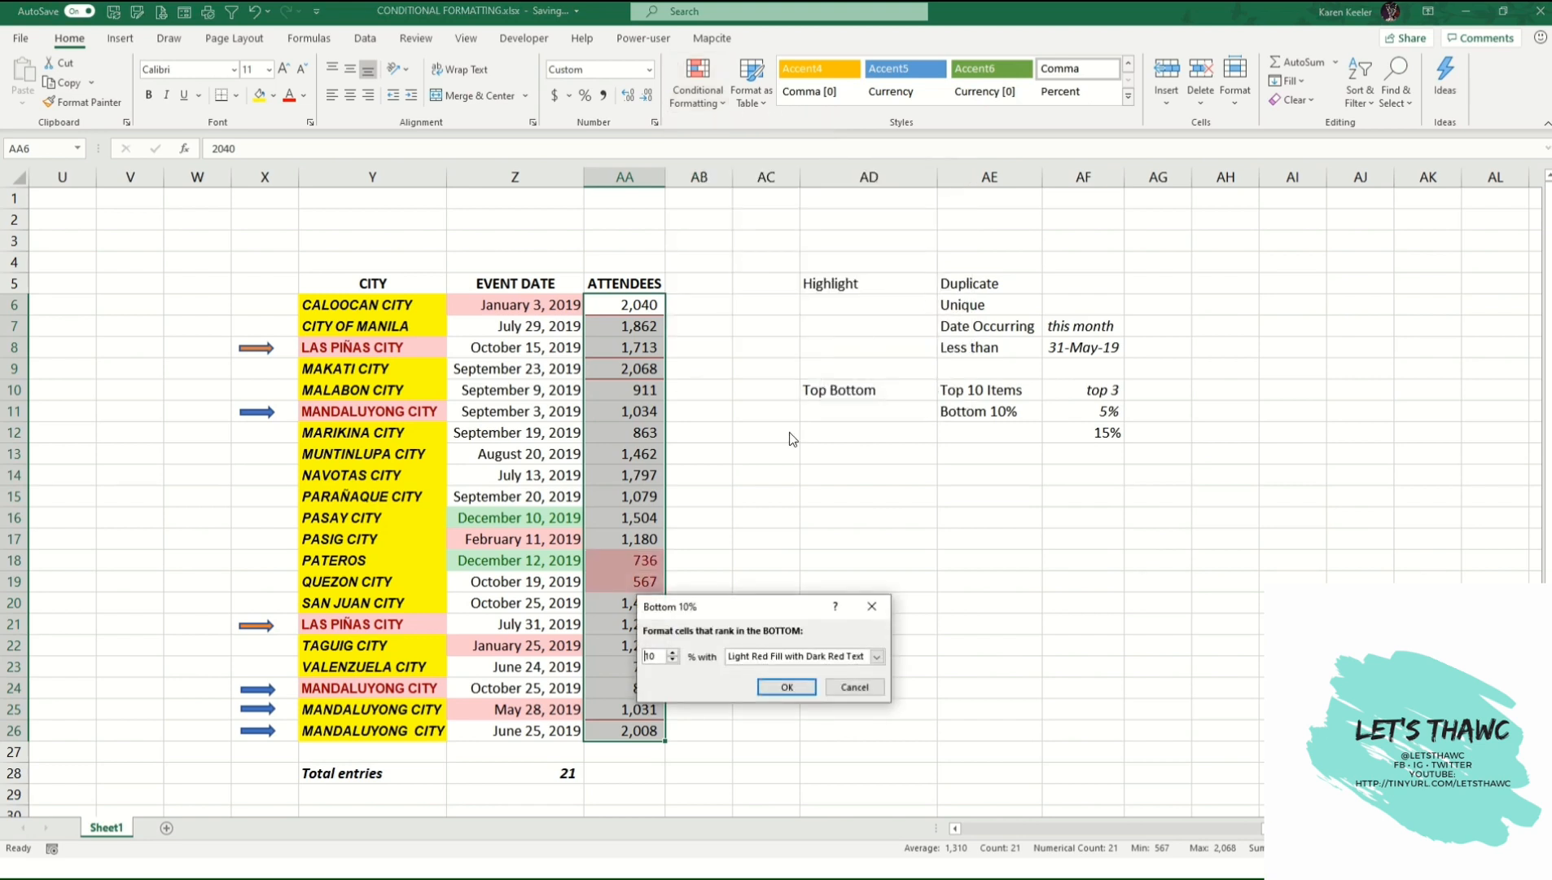
drag(666, 661, 638, 661)
text(5)
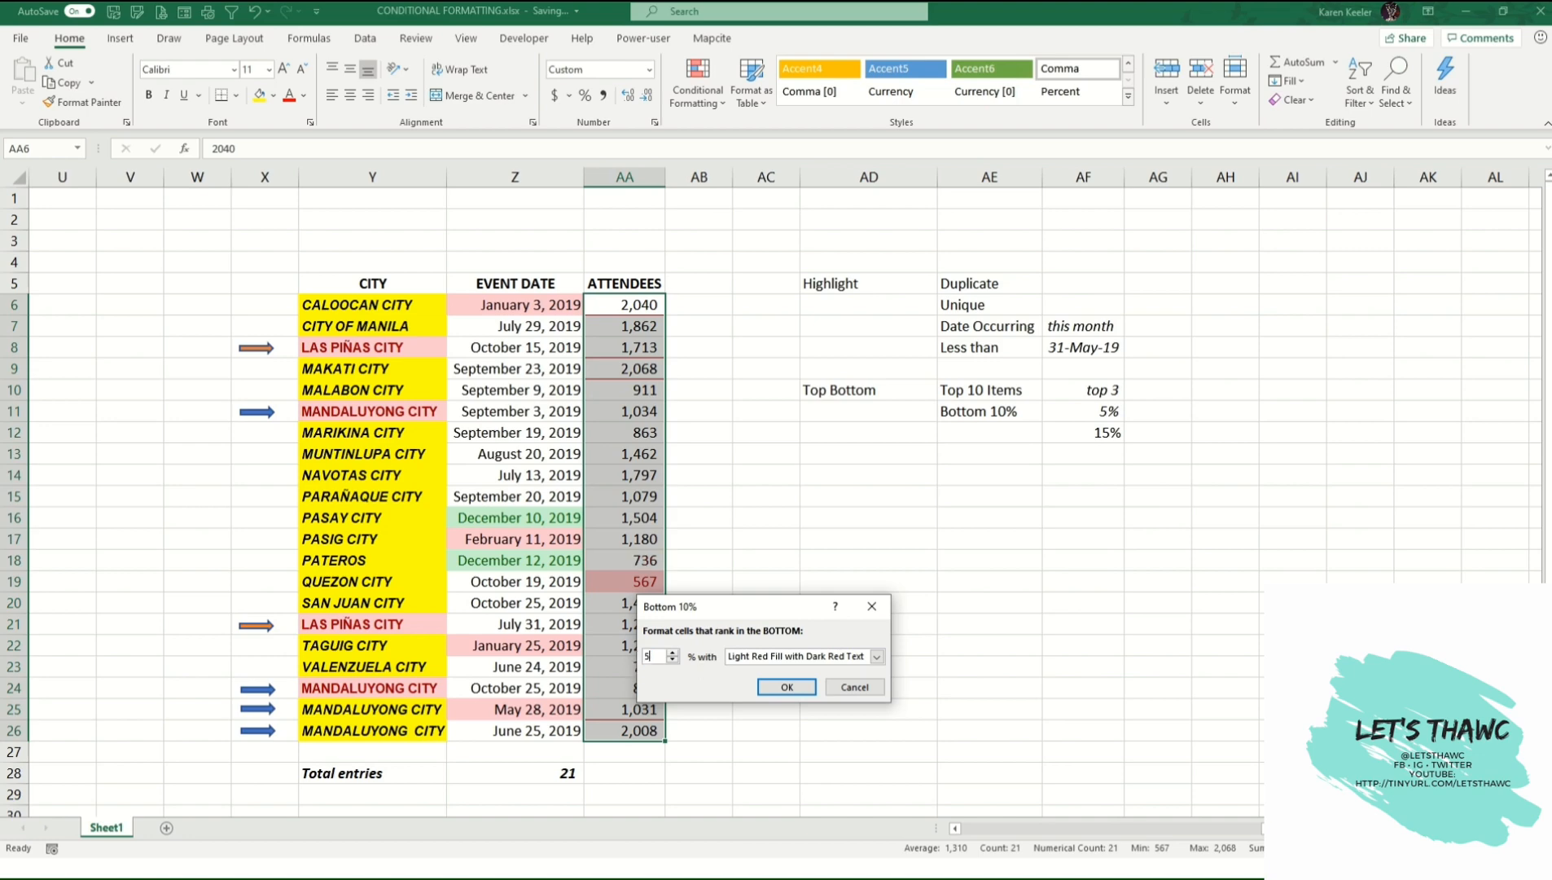
- Give the bottom 5% rule a custom format with a bright red fill and apply it to the attendee numbers
click(877, 656)
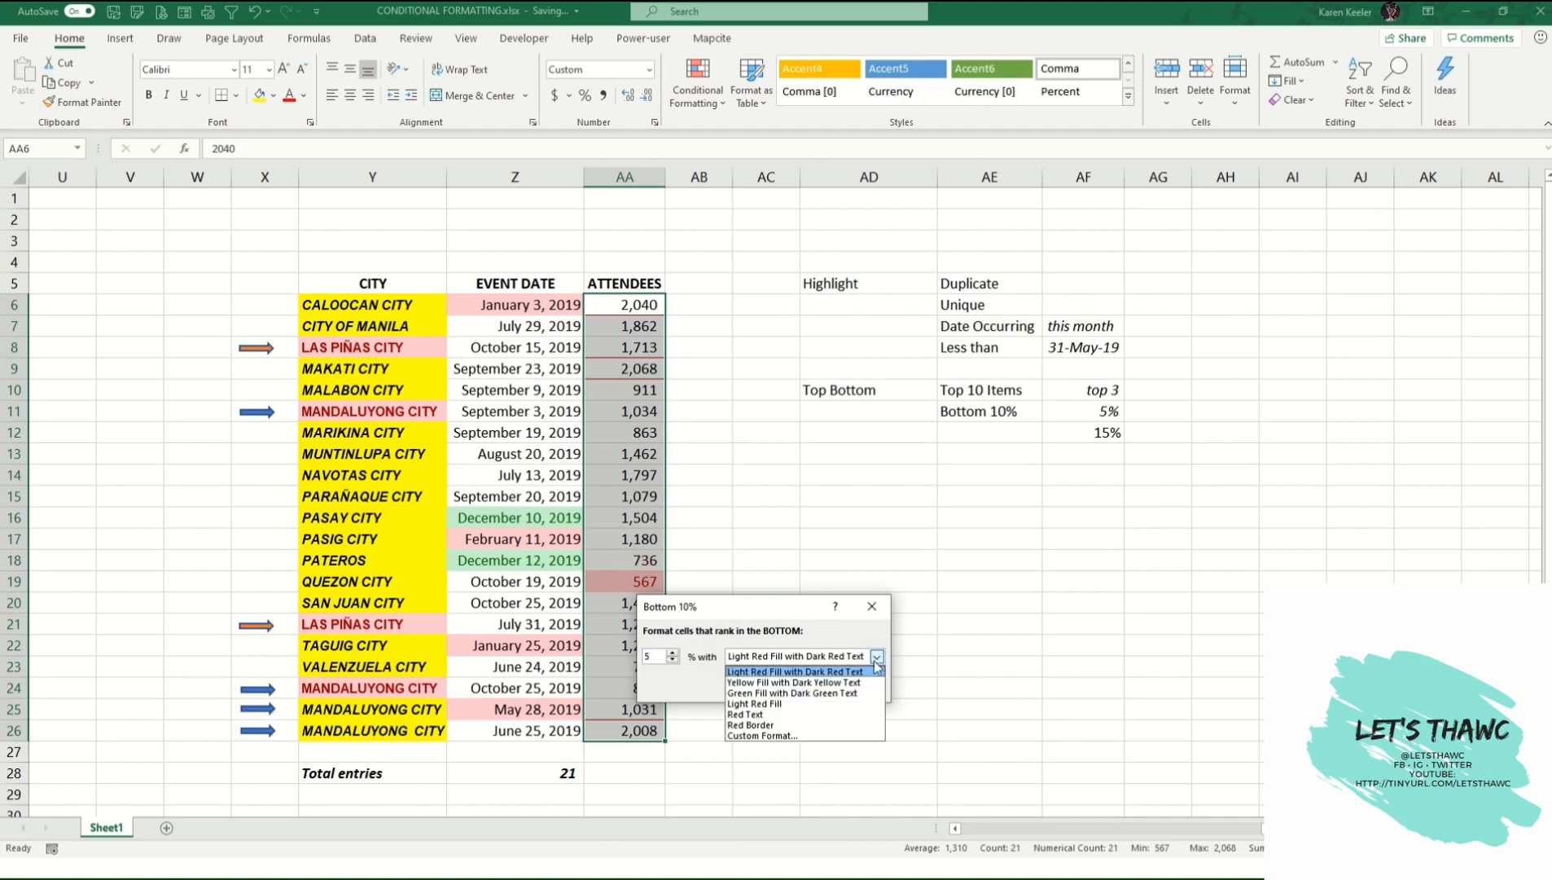
click(791, 737)
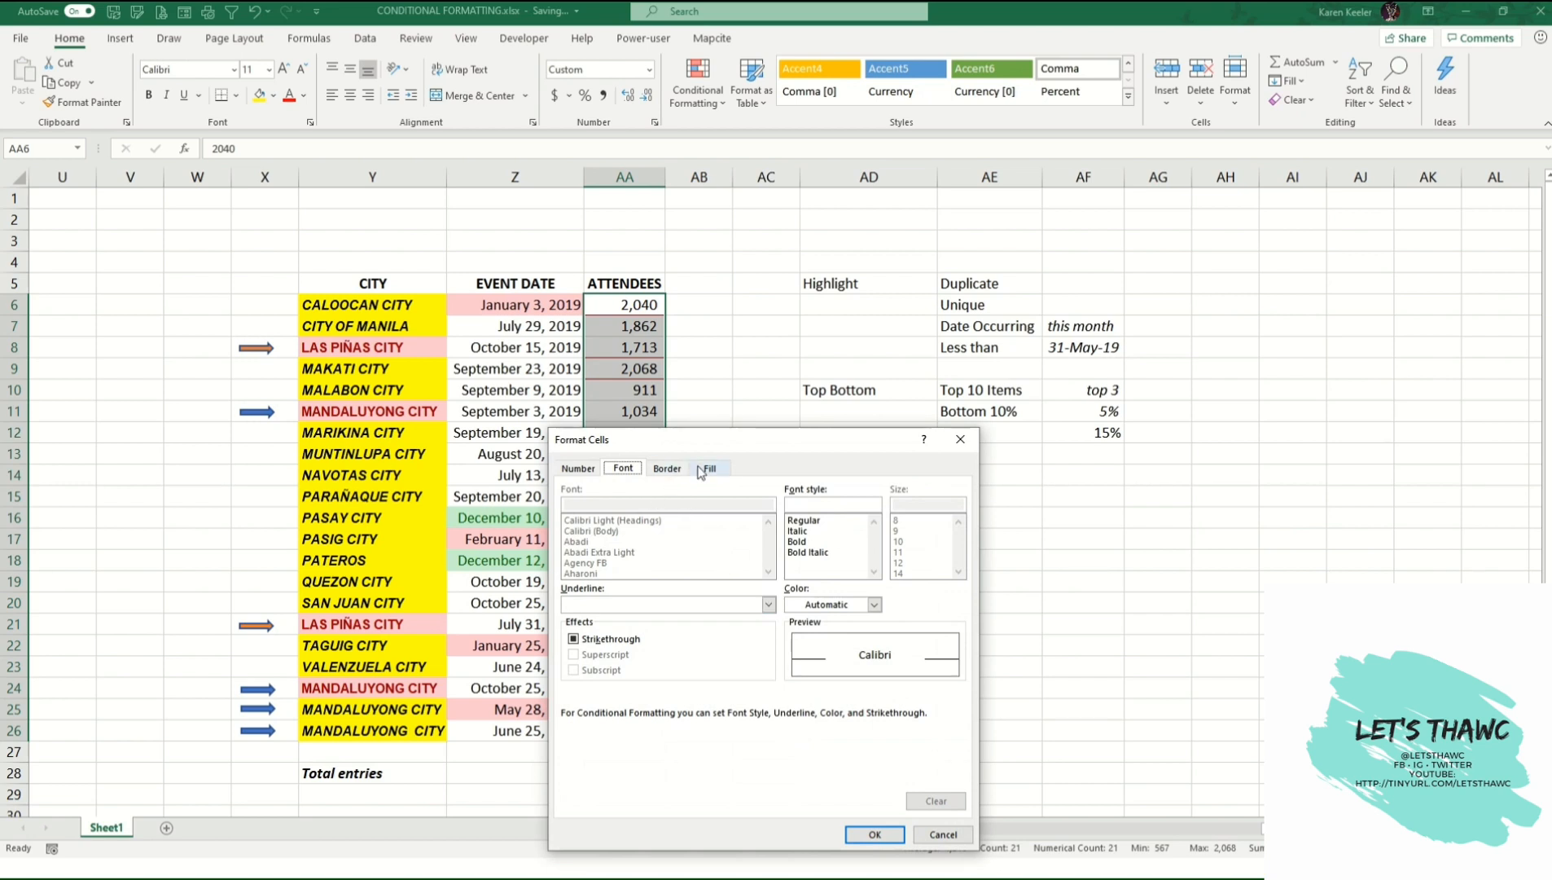
click(705, 468)
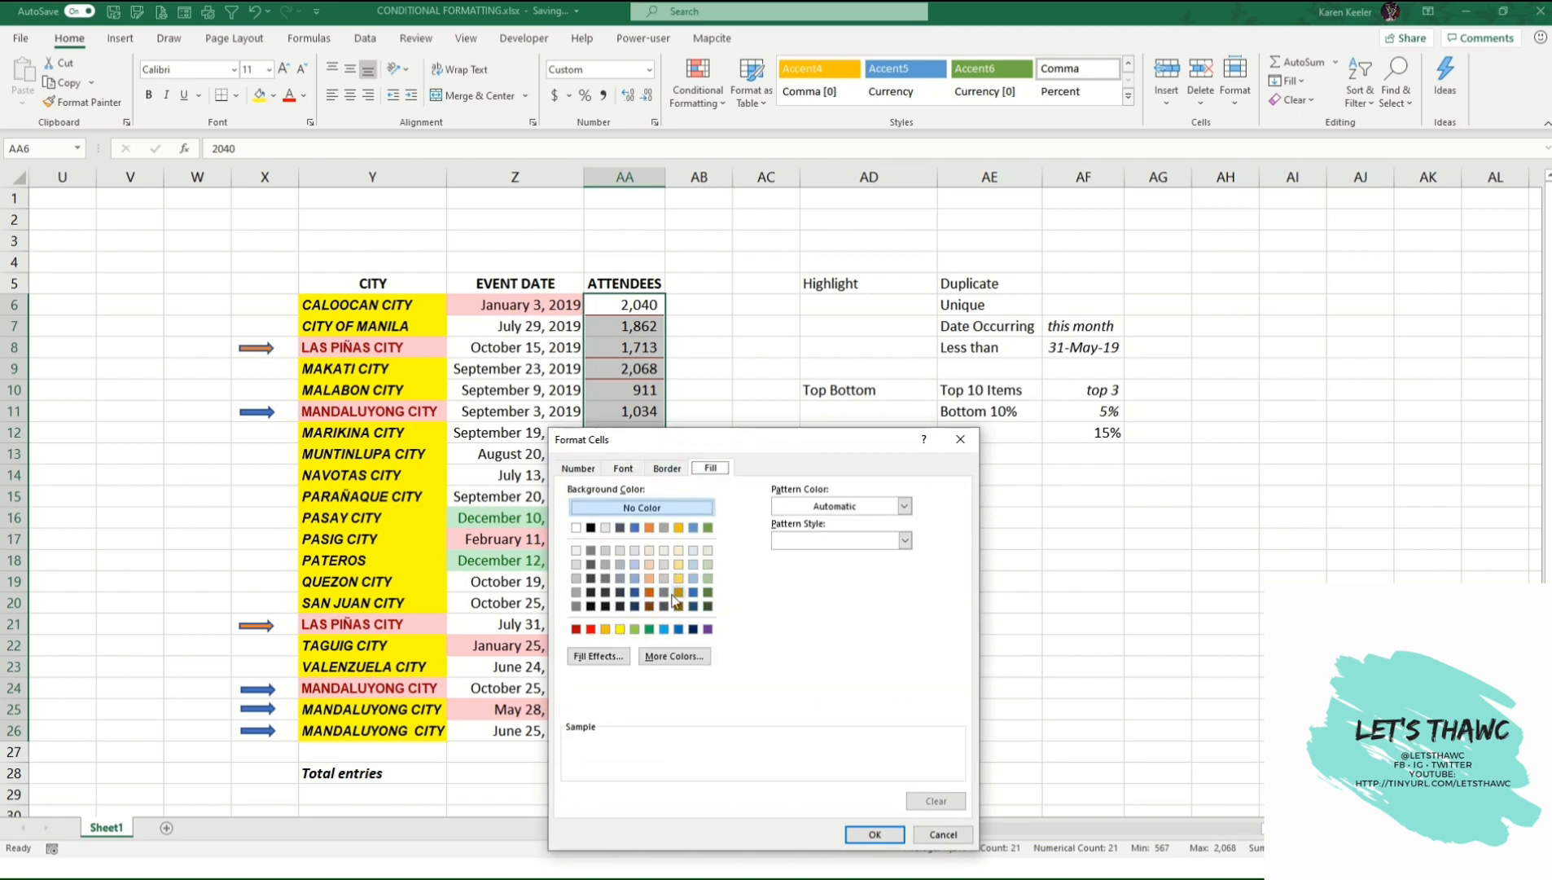
click(593, 629)
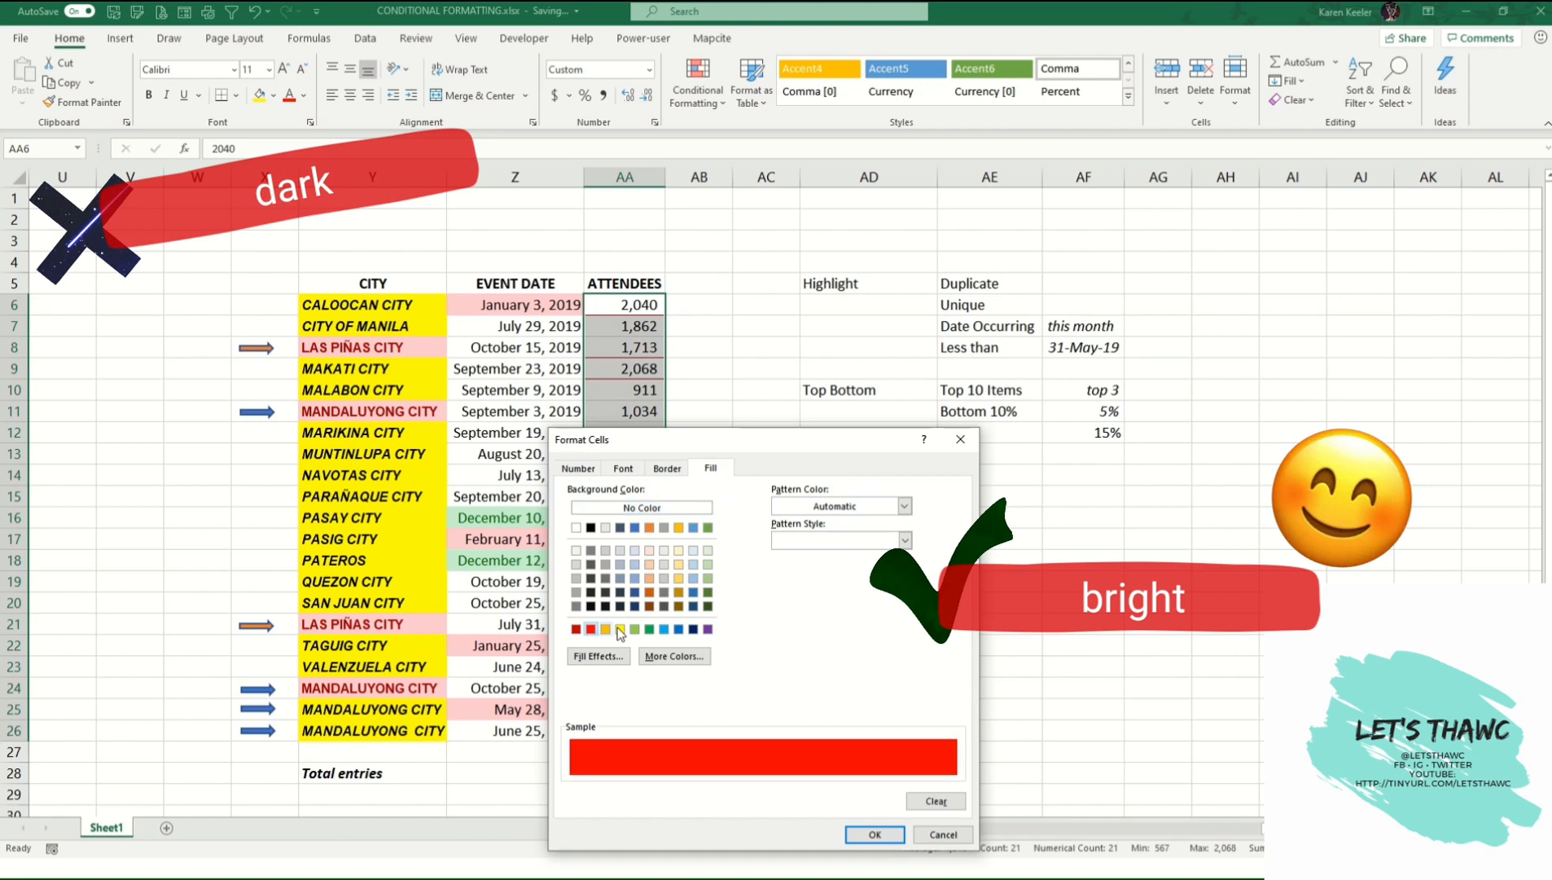
click(873, 837)
click(787, 687)
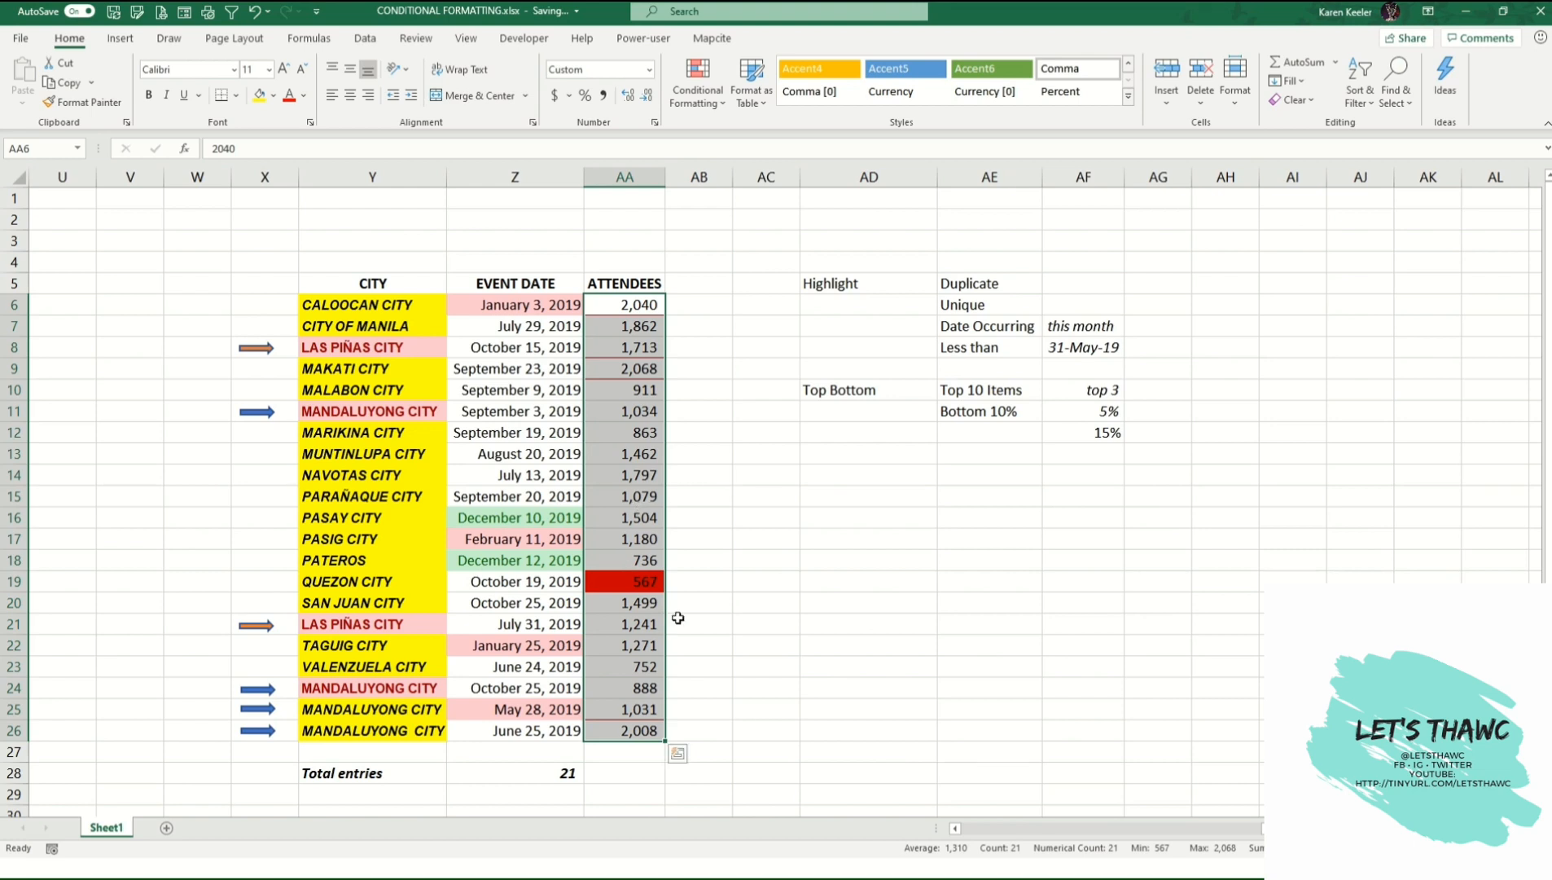
click(694, 624)
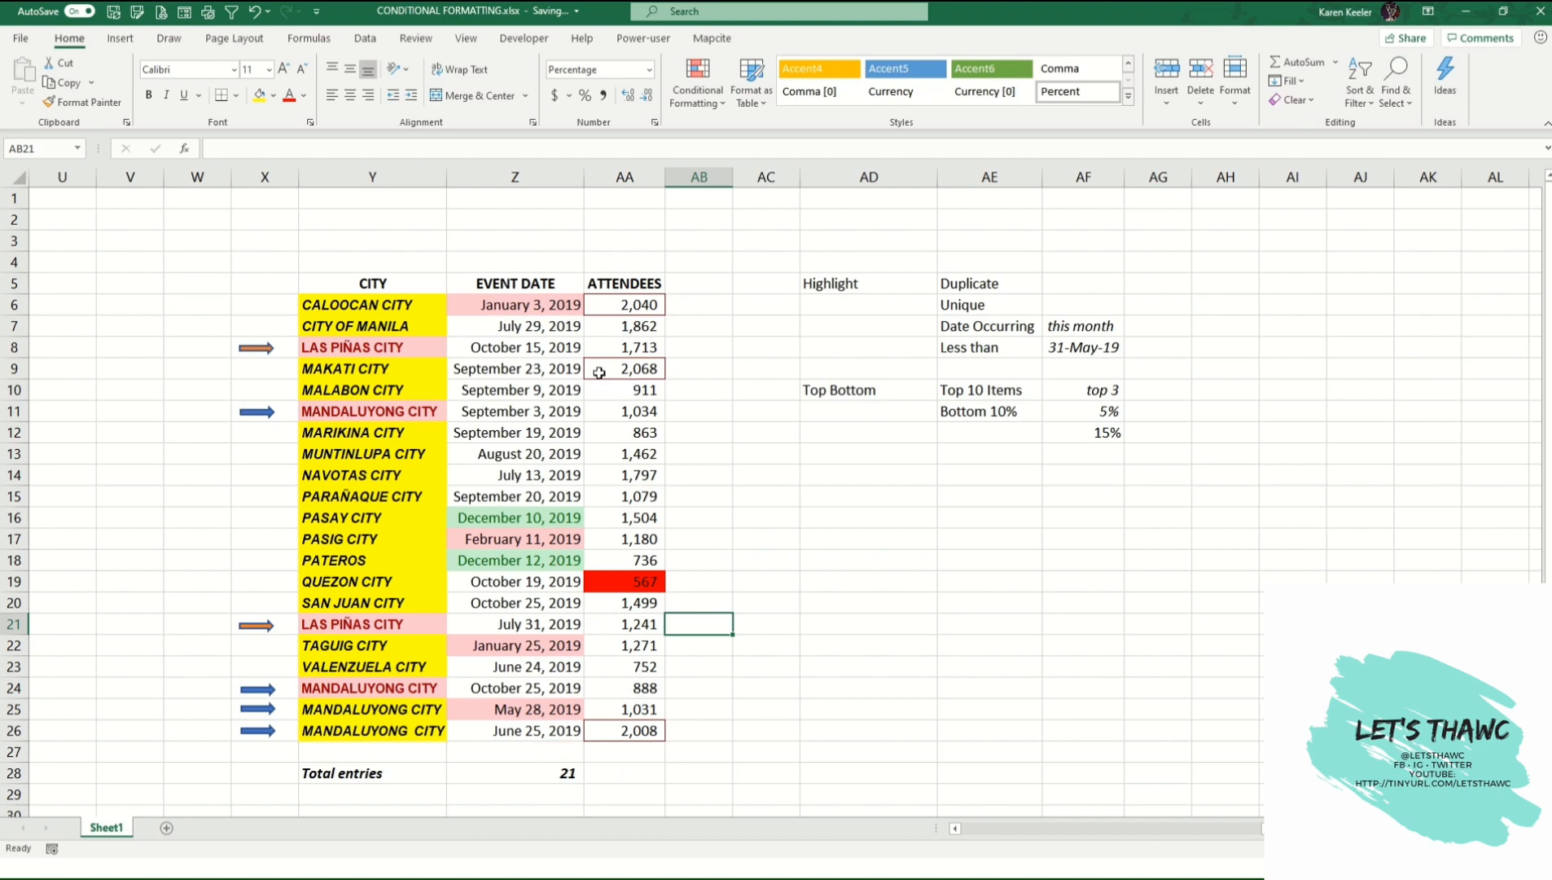
- Calculate one entry's share of the 21 total entries in AB28 with the formula =1/21
click(631, 779)
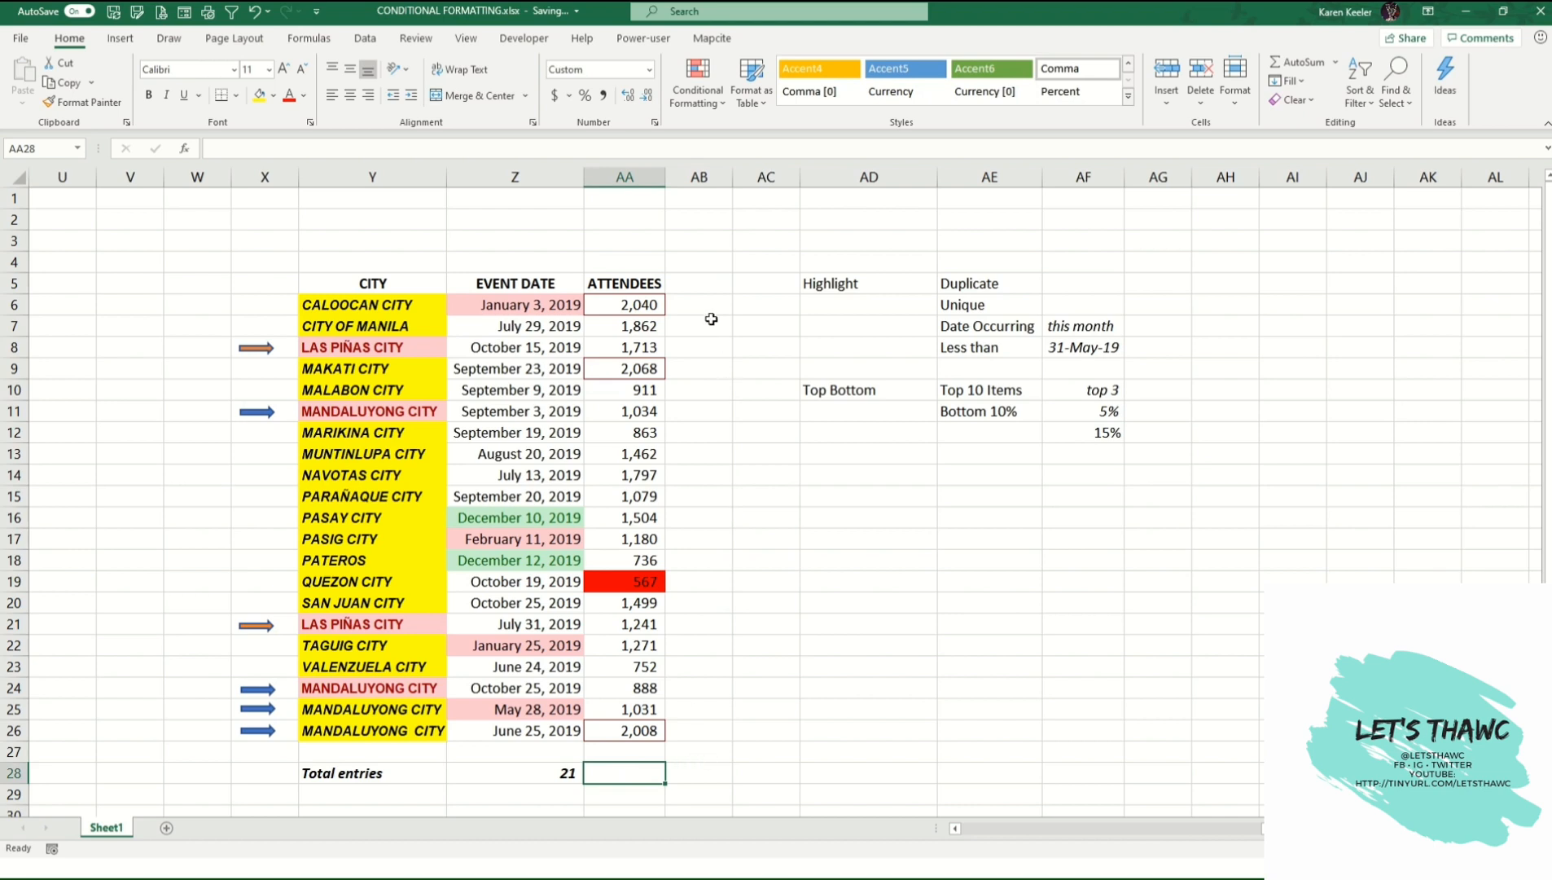
click(677, 773)
text(=)
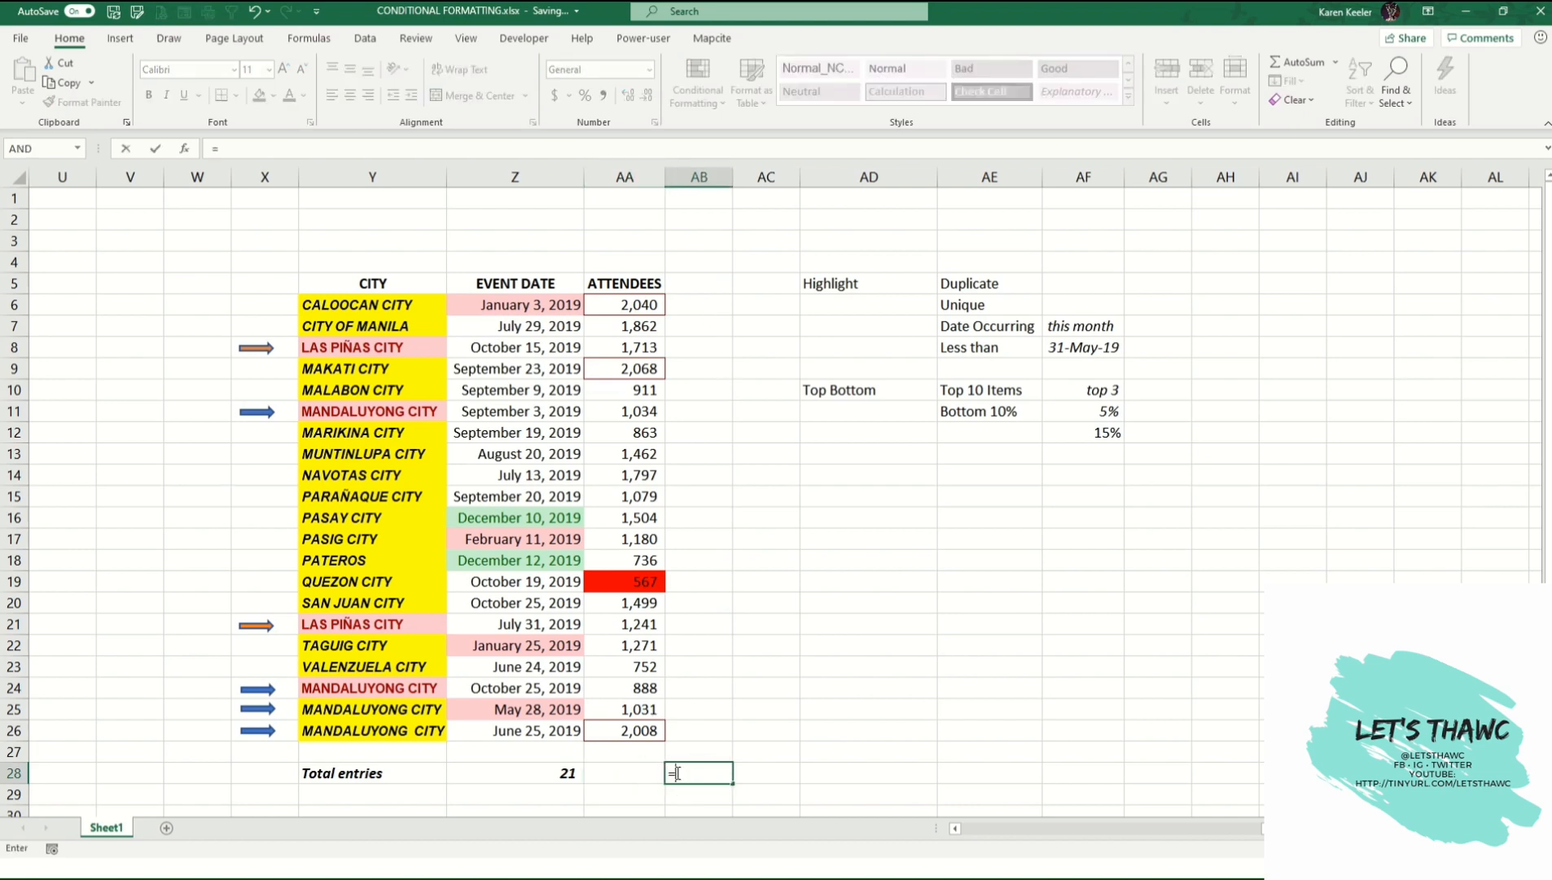
text(1/21)
key(Return)
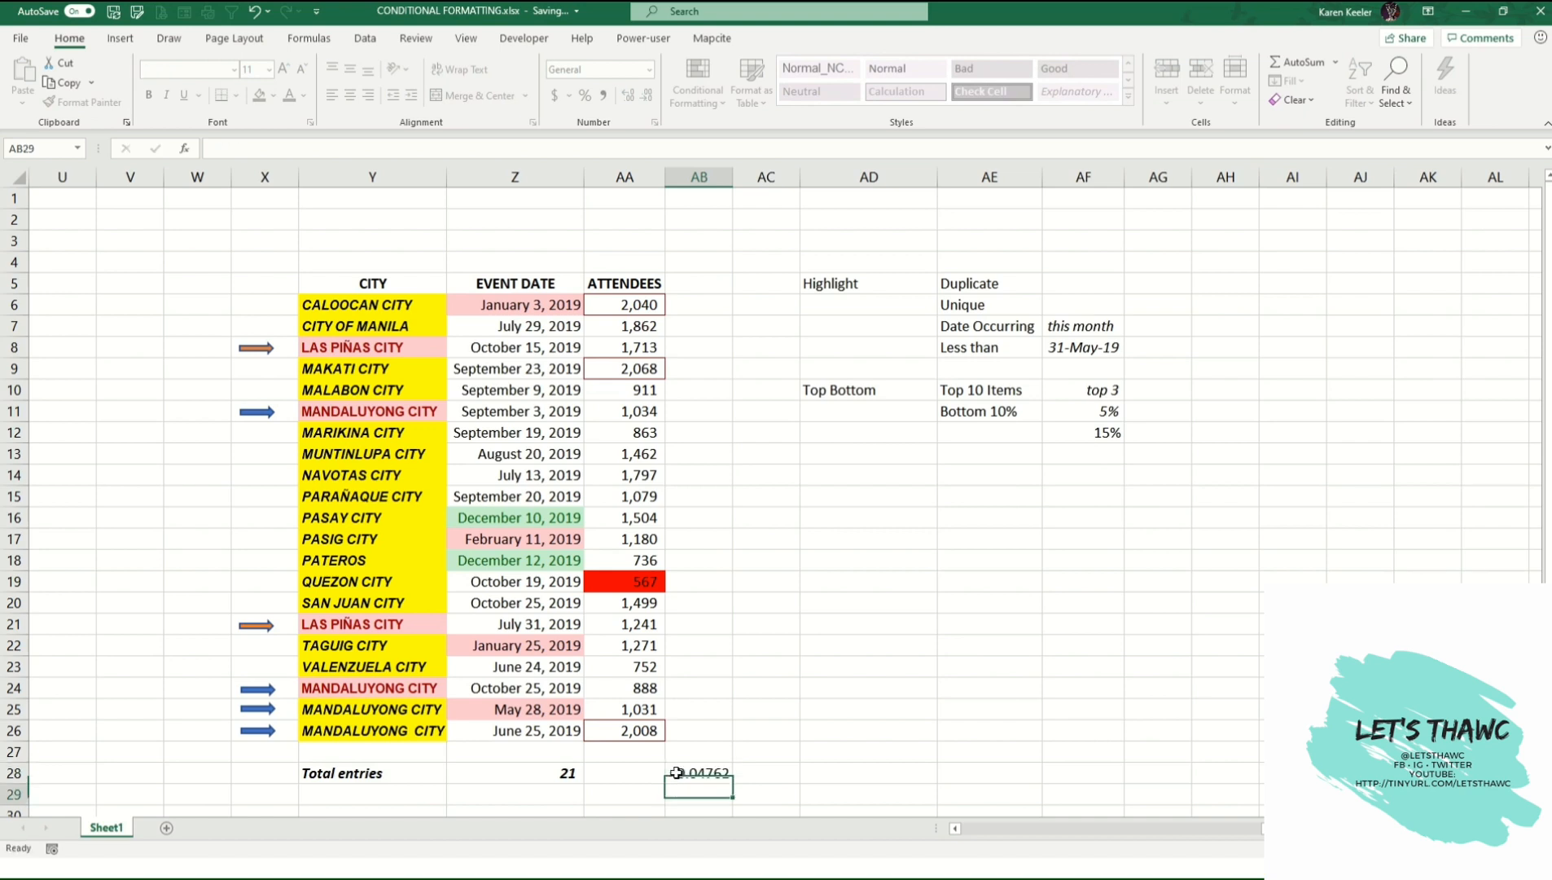
- Format the result in AB28 as a percentage with one decimal place
click(677, 773)
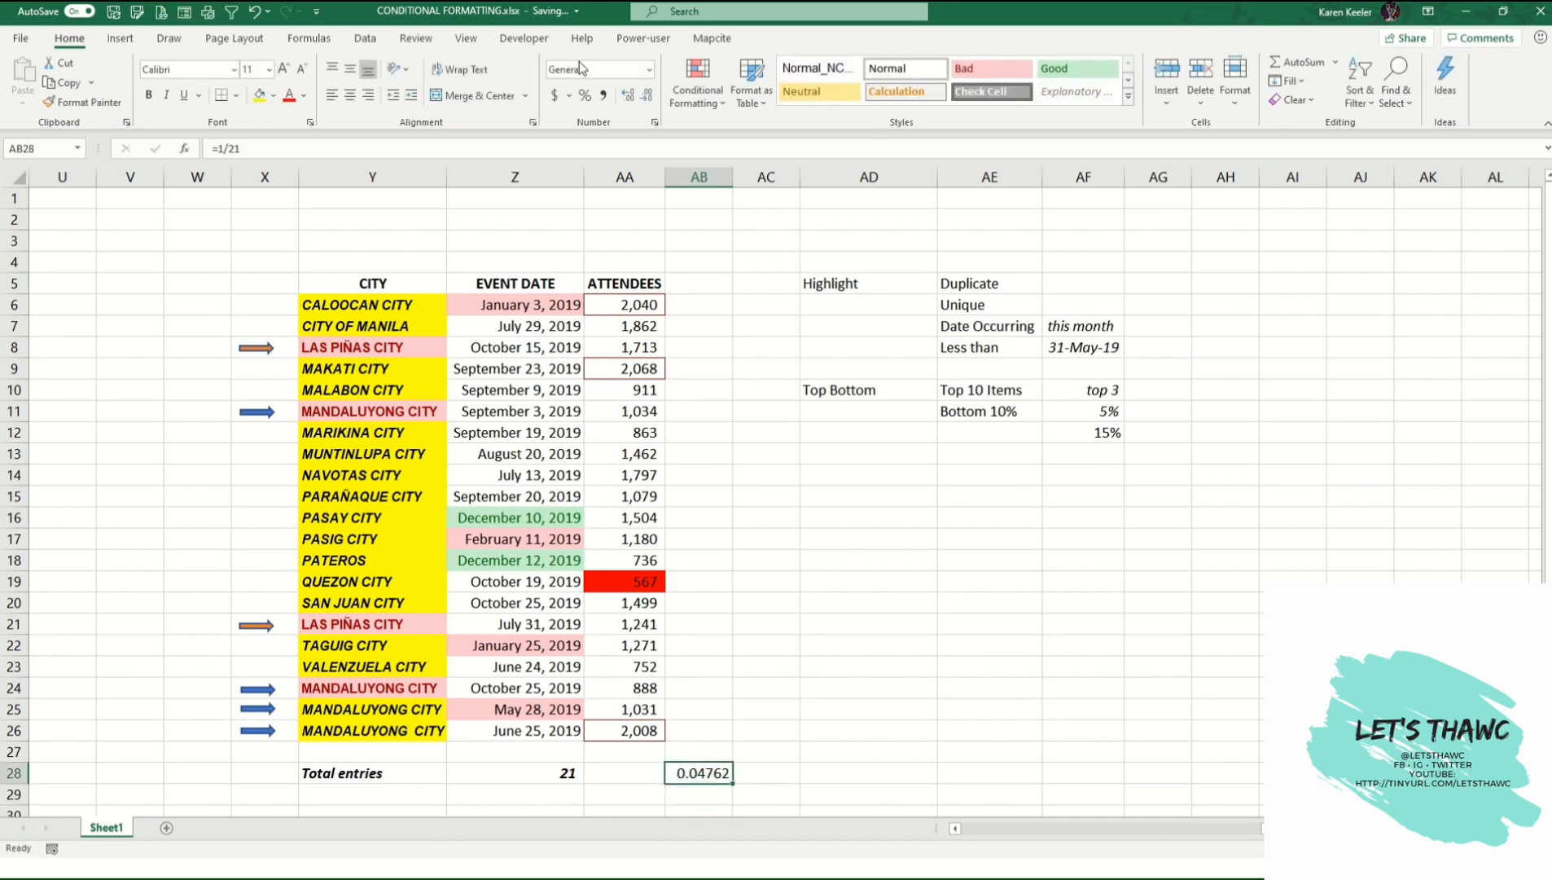
click(585, 95)
click(623, 96)
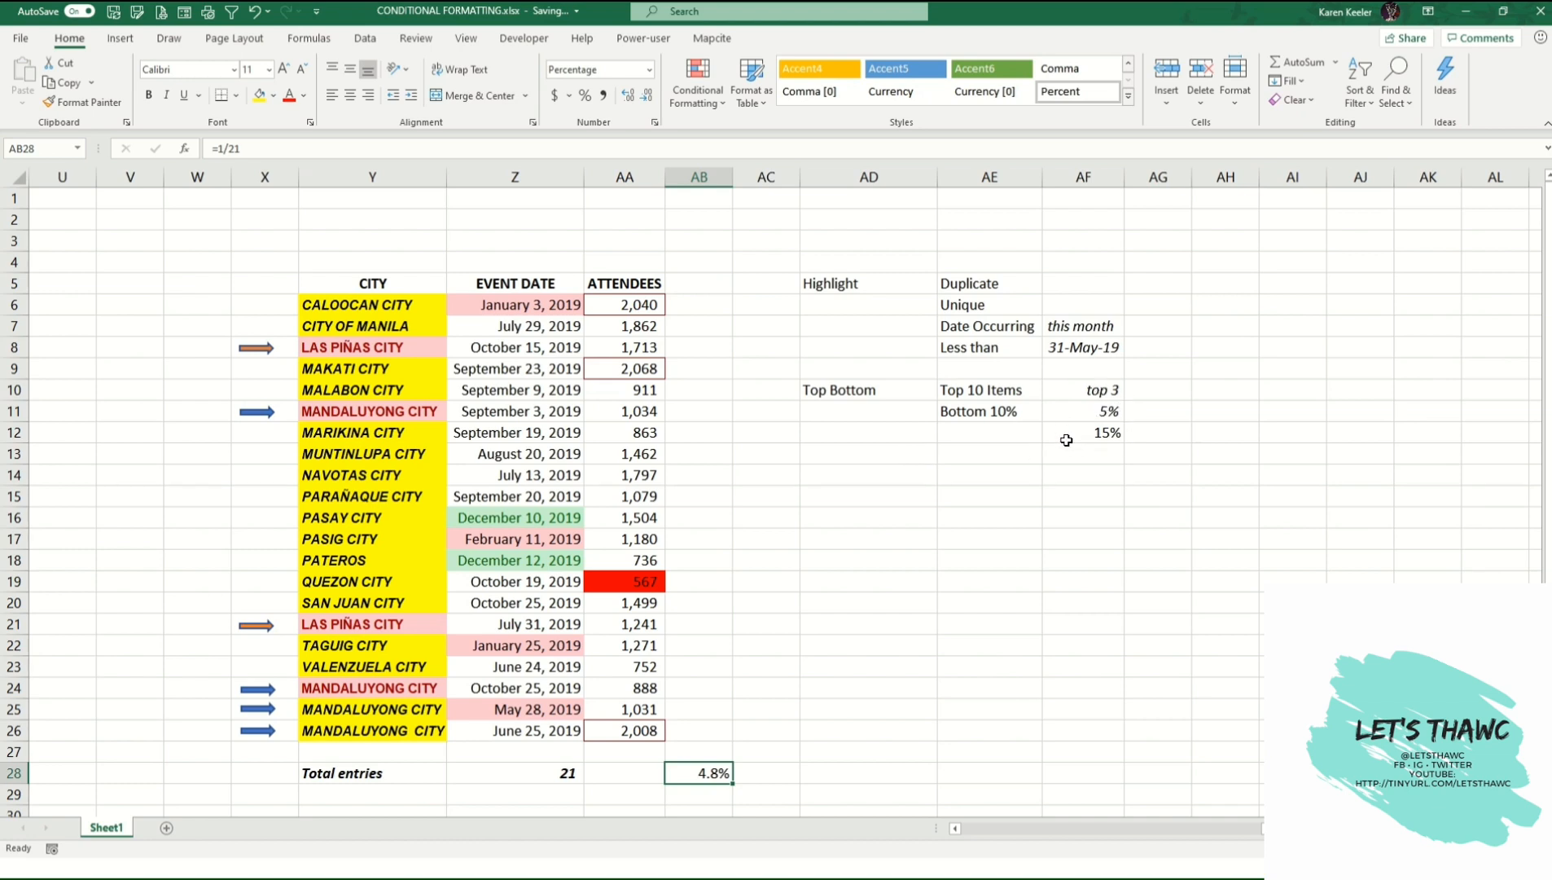
- Start another Bottom 10% rule on the attendee numbers in AA6:AA26 and set it to format the bottom 15%
drag(618, 304, 616, 731)
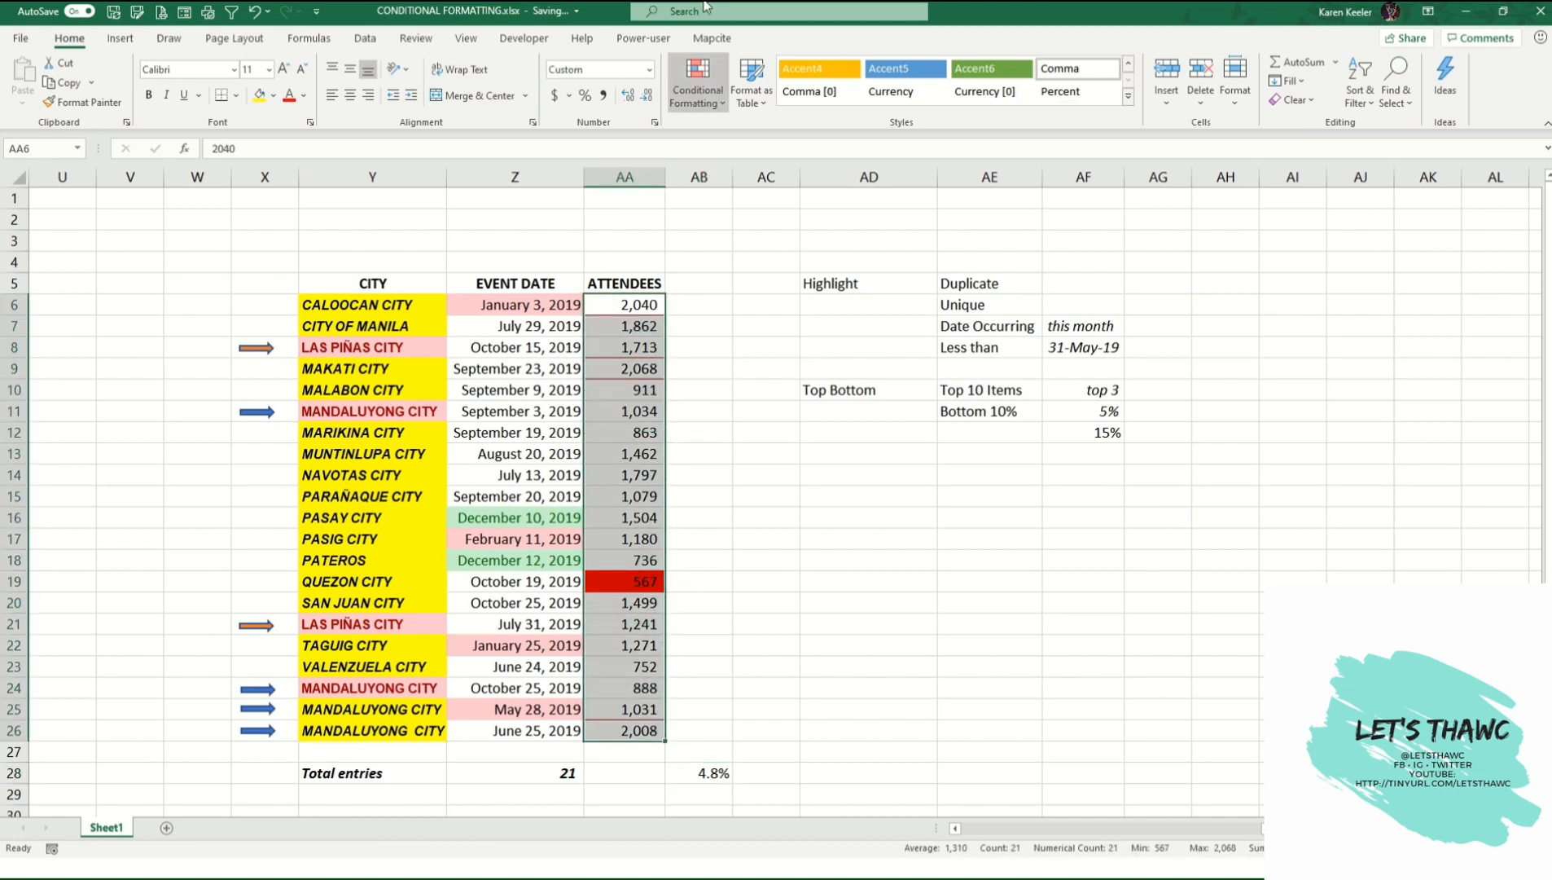
click(698, 81)
mouse_move(754, 176)
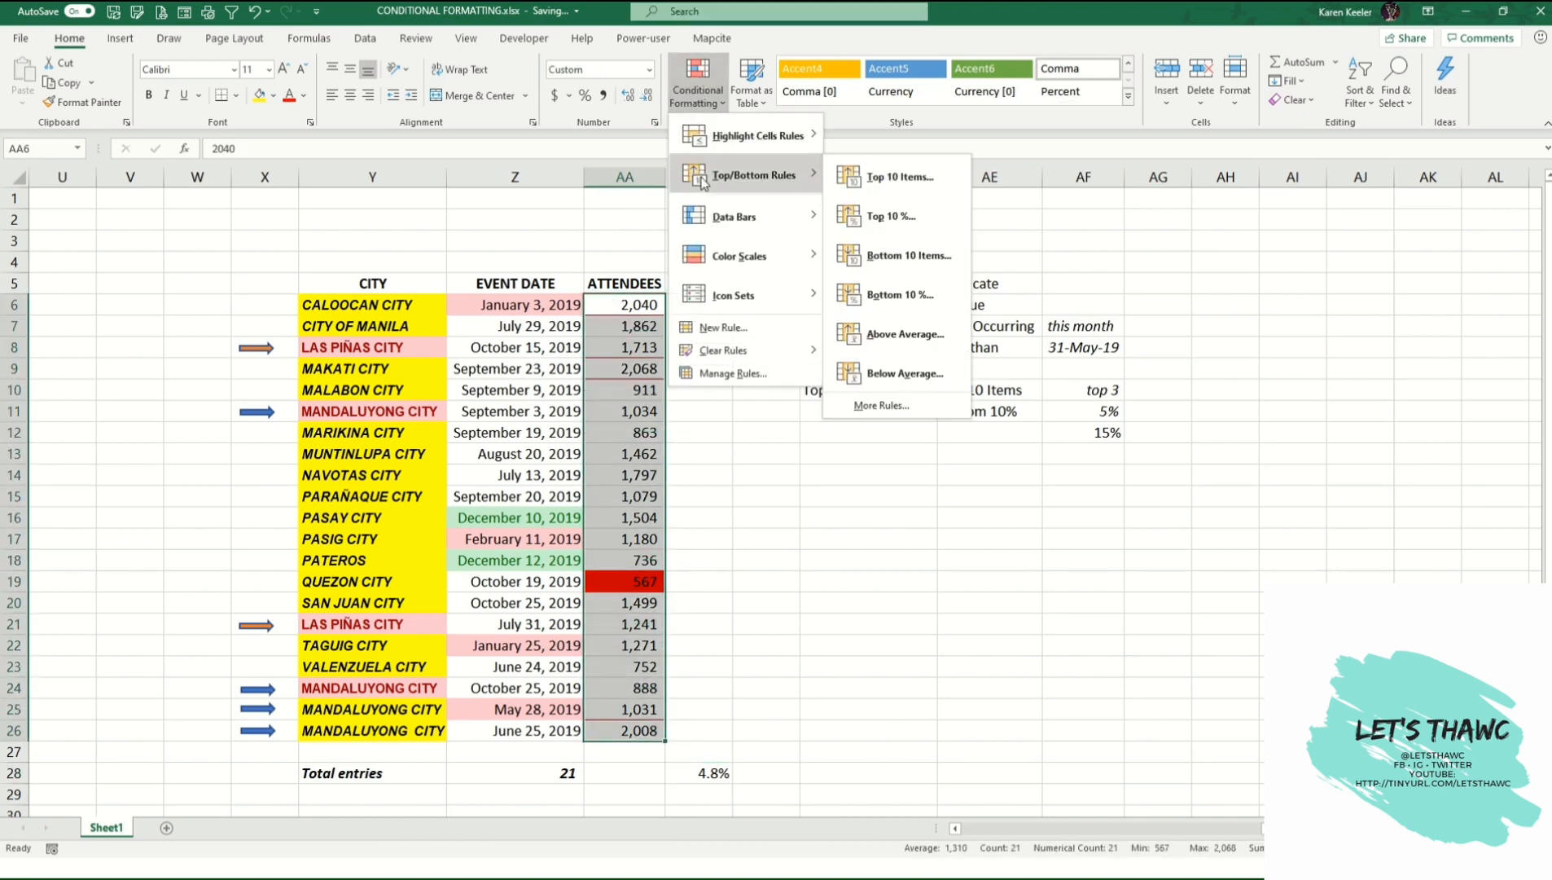
click(891, 295)
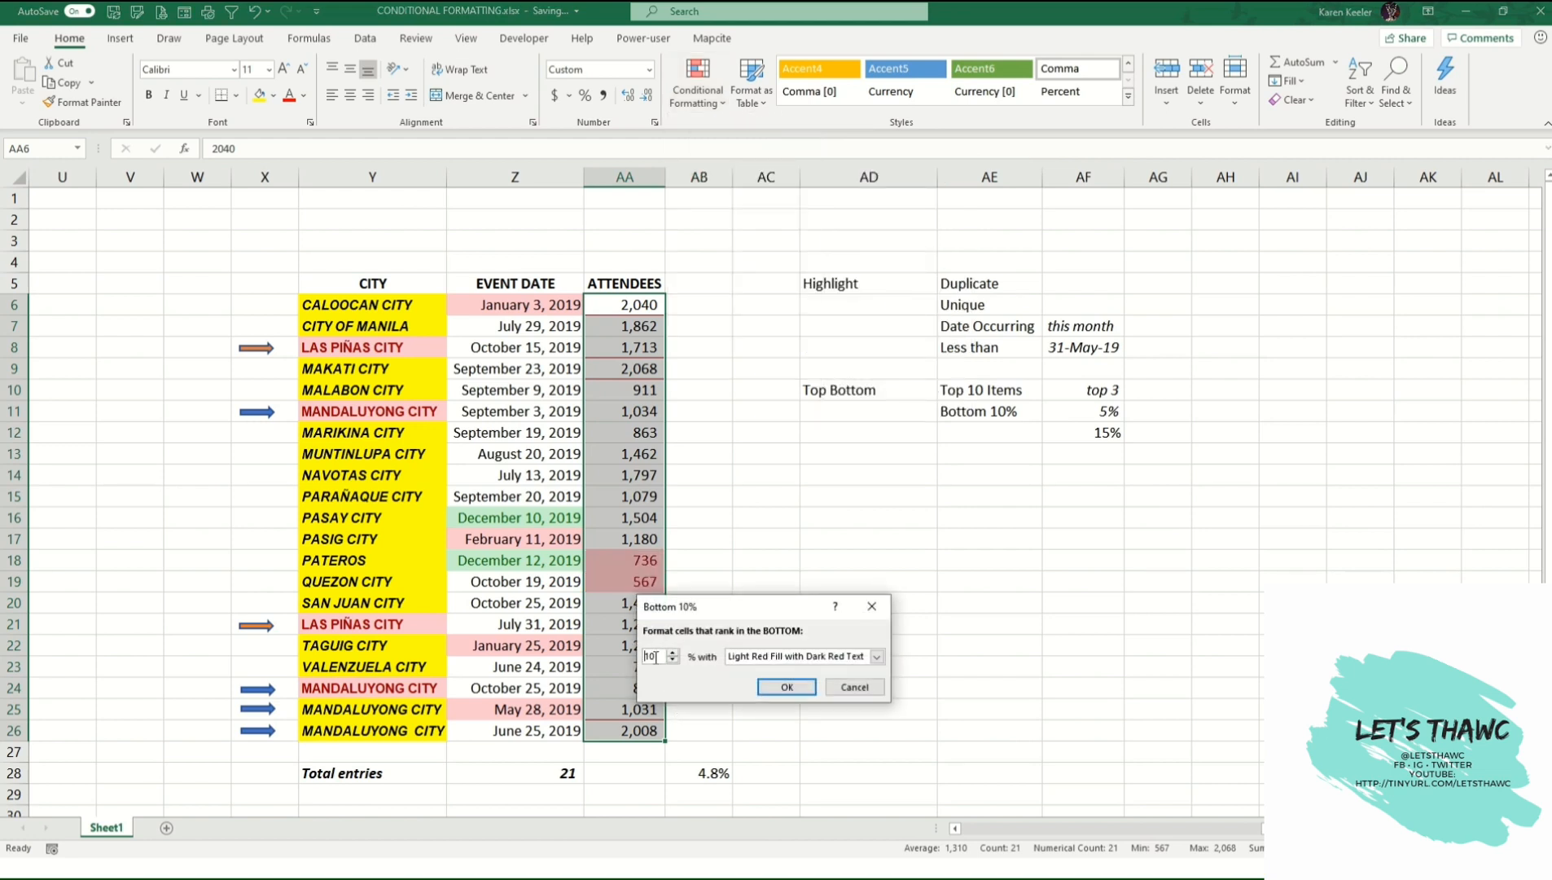
double_click(656, 657)
text(15)
- Give the bottom 15% rule a custom format with a purple fill and apply it to the attendee numbers
click(877, 656)
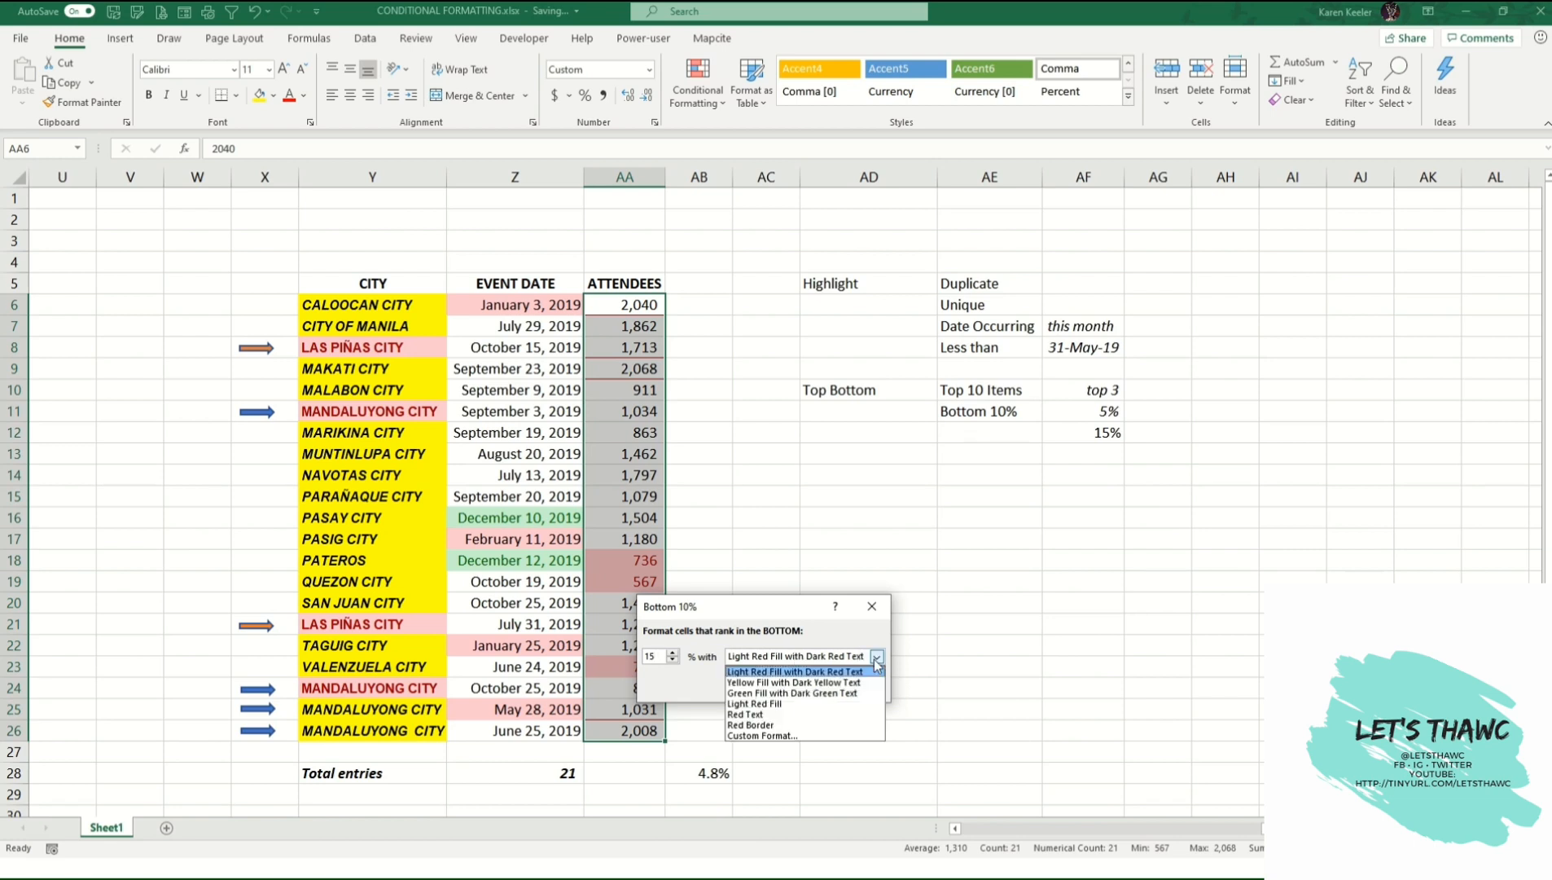
click(774, 735)
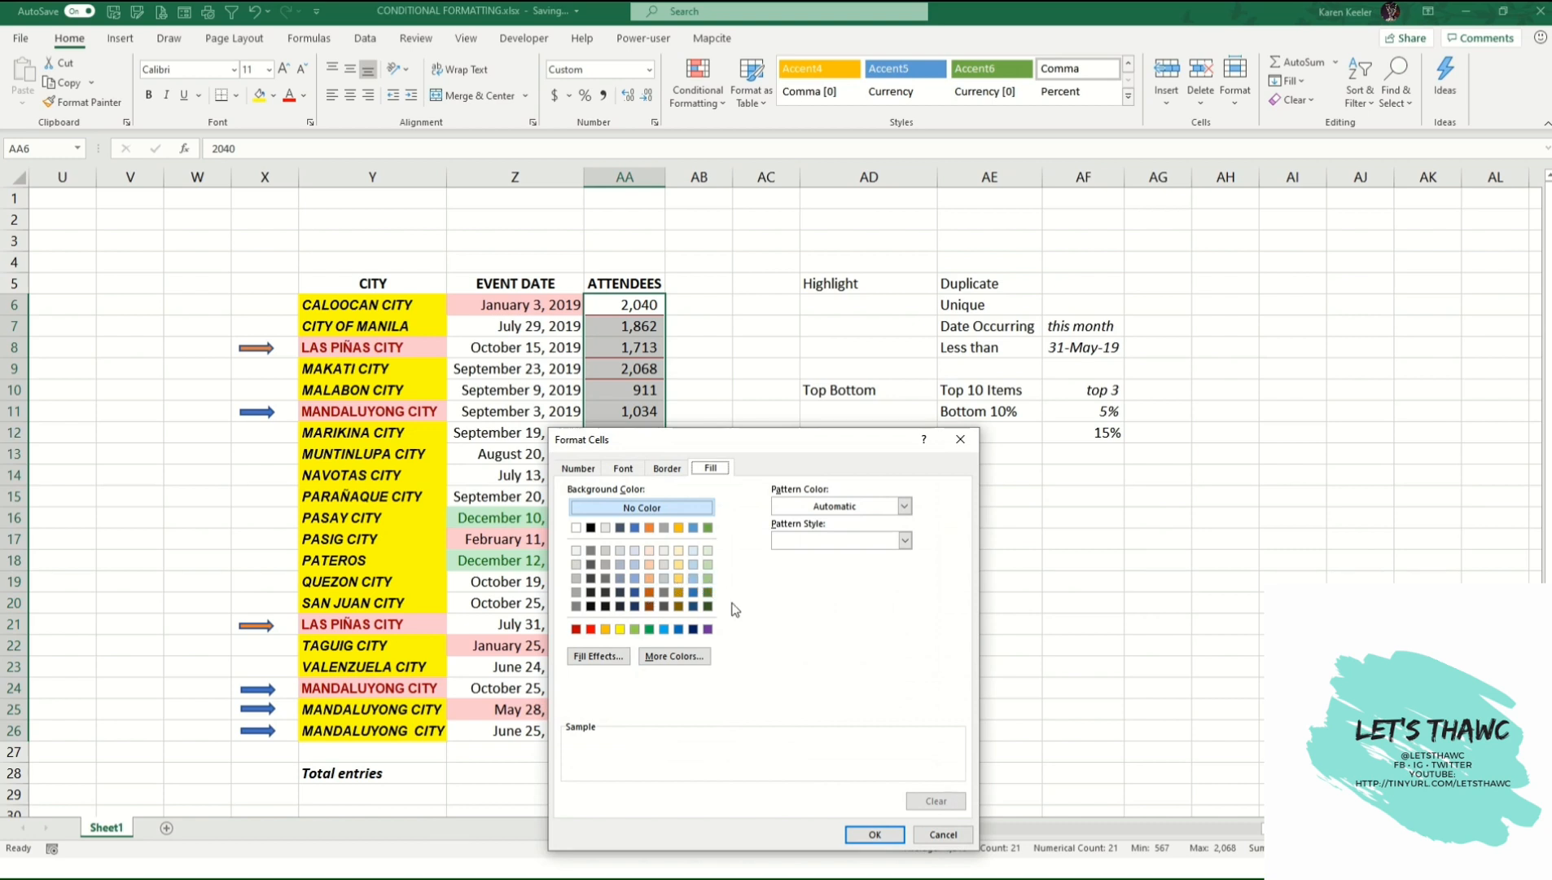
click(708, 629)
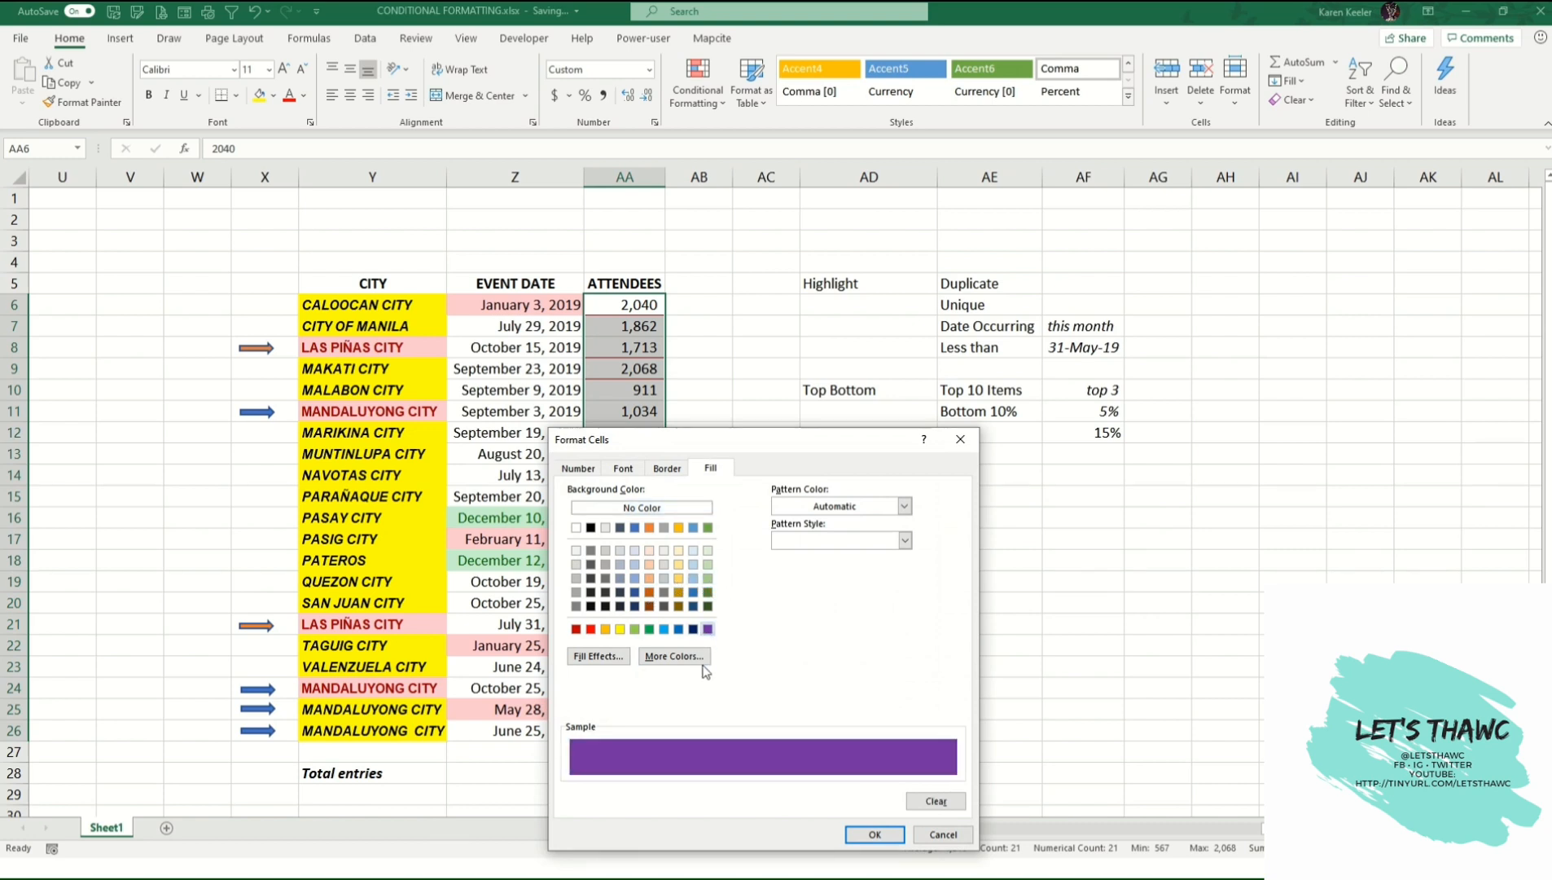
click(875, 834)
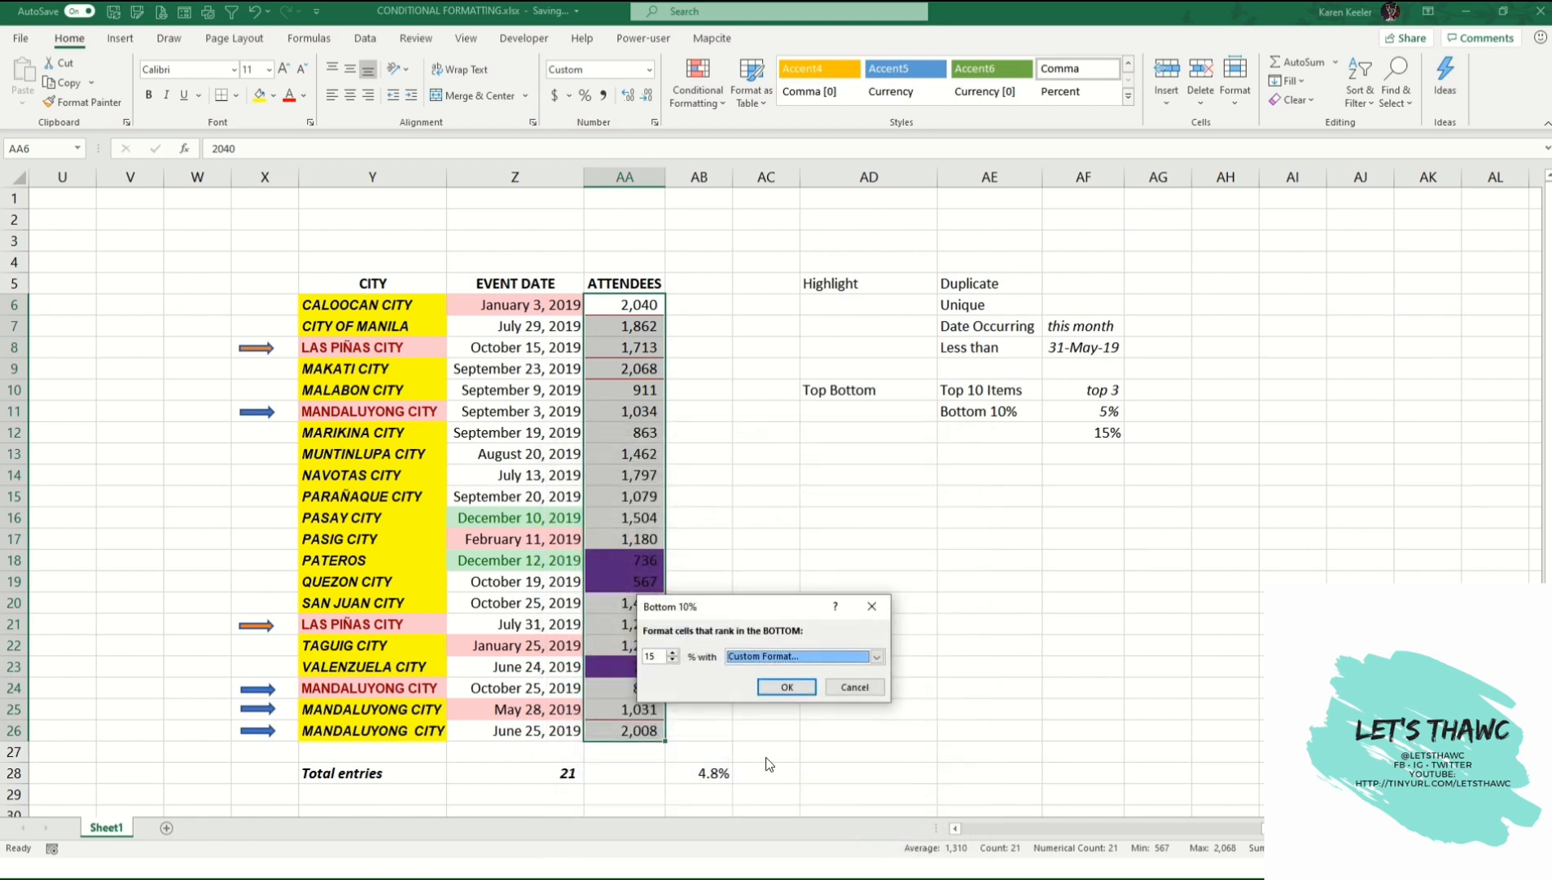
click(797, 691)
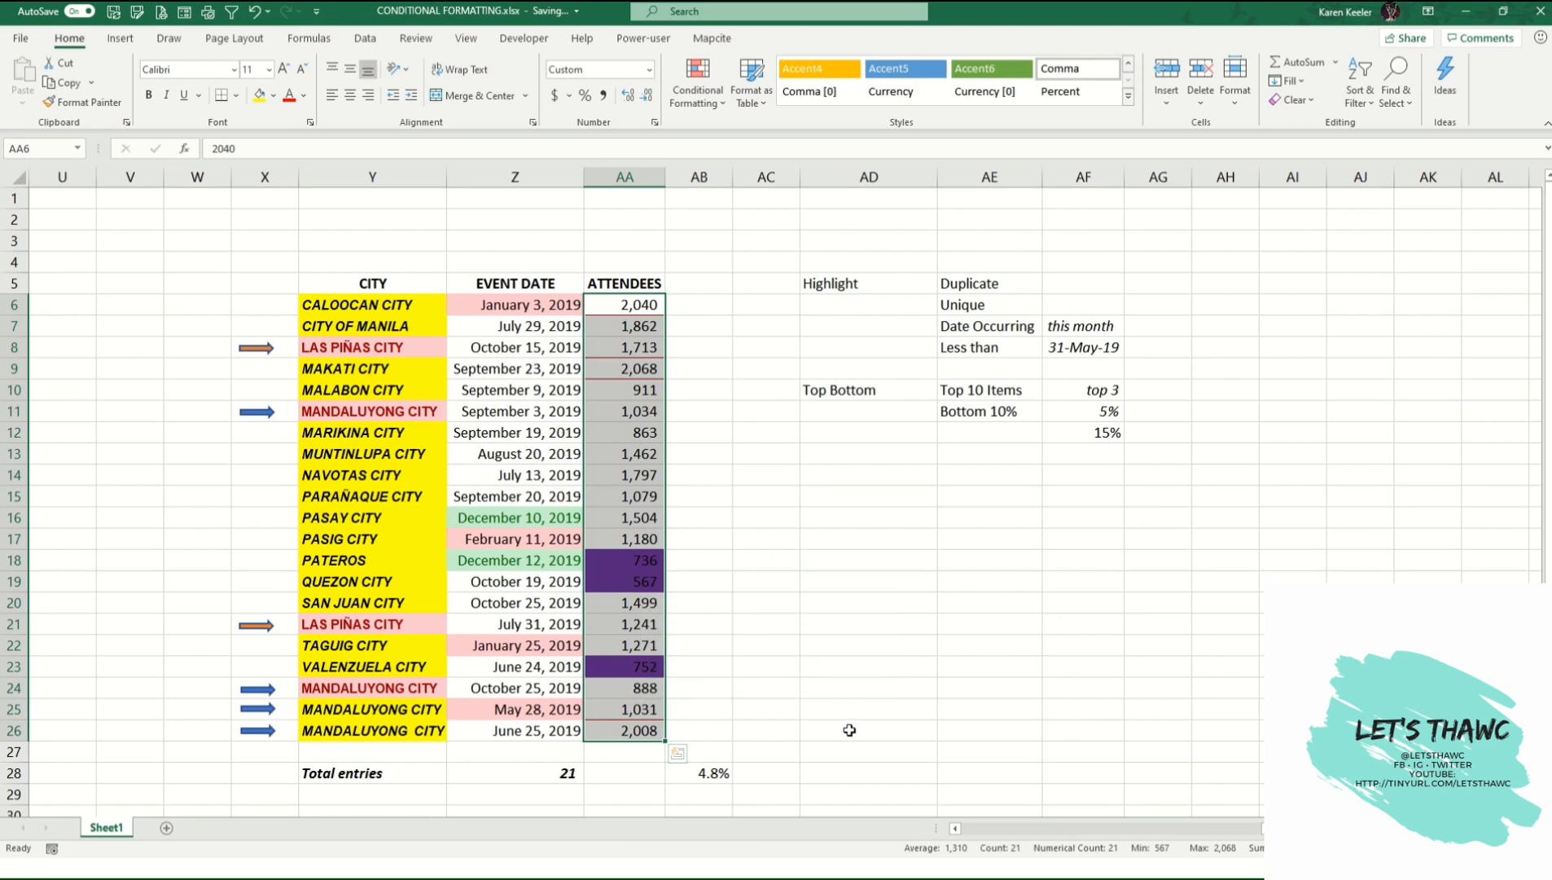
click(715, 580)
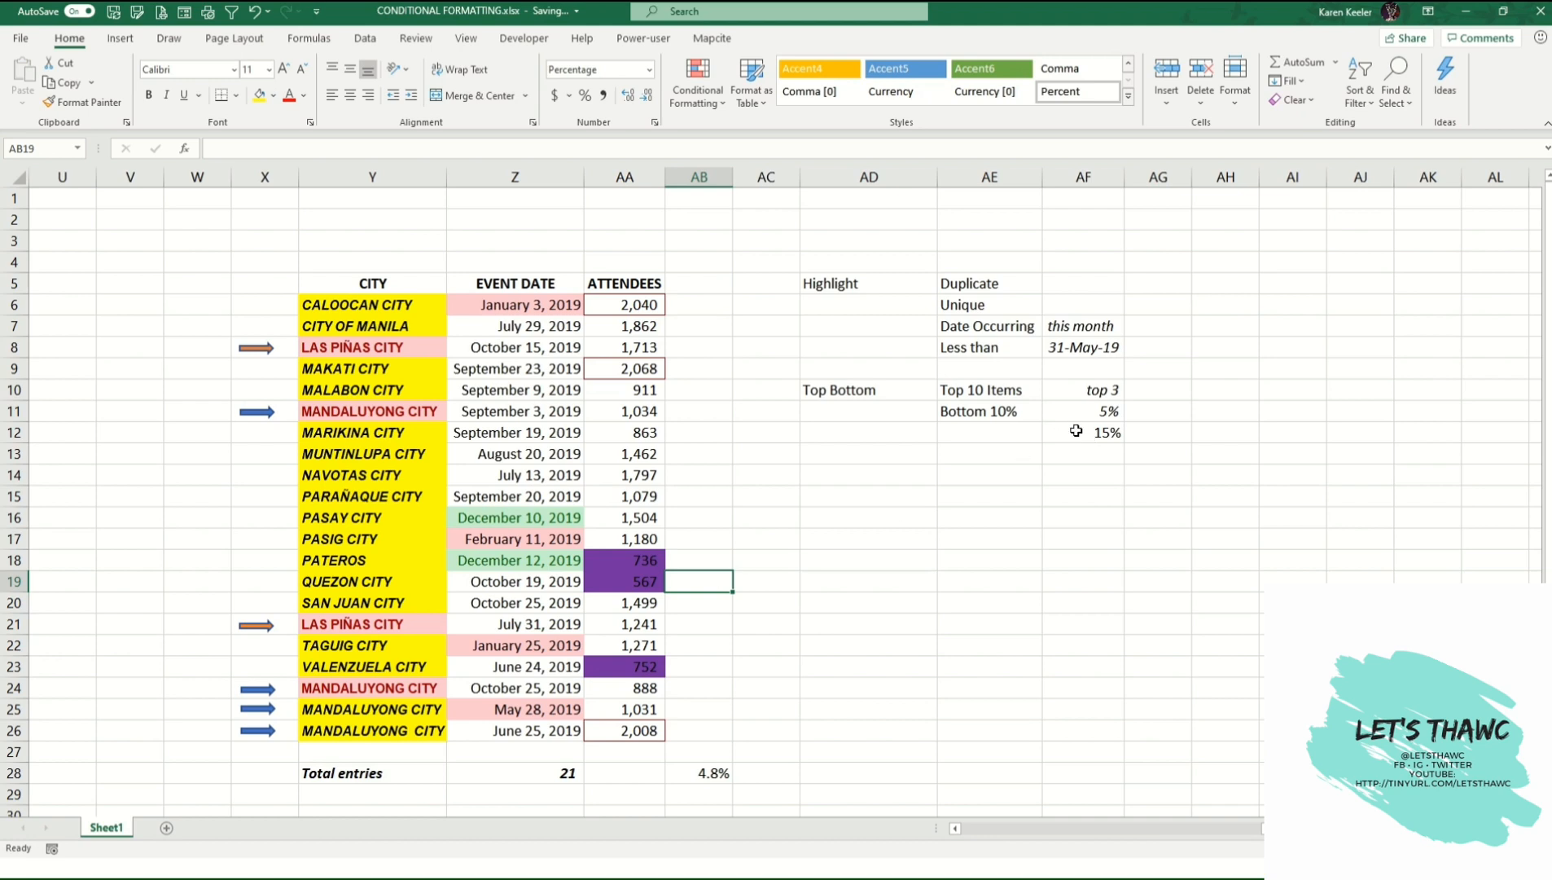
click(644, 664)
click(651, 580)
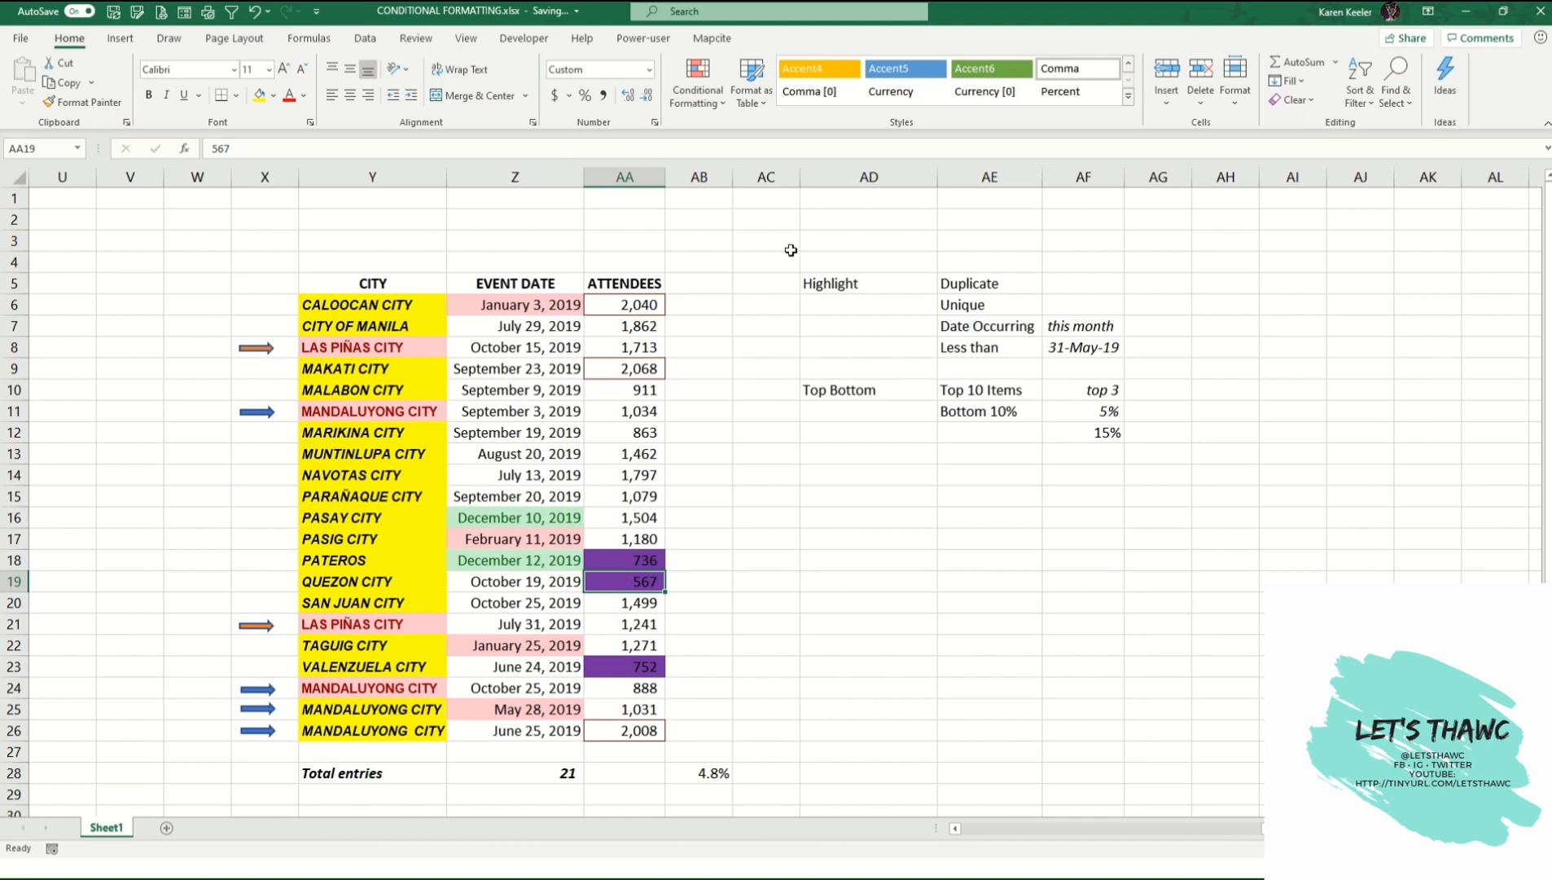
click(714, 73)
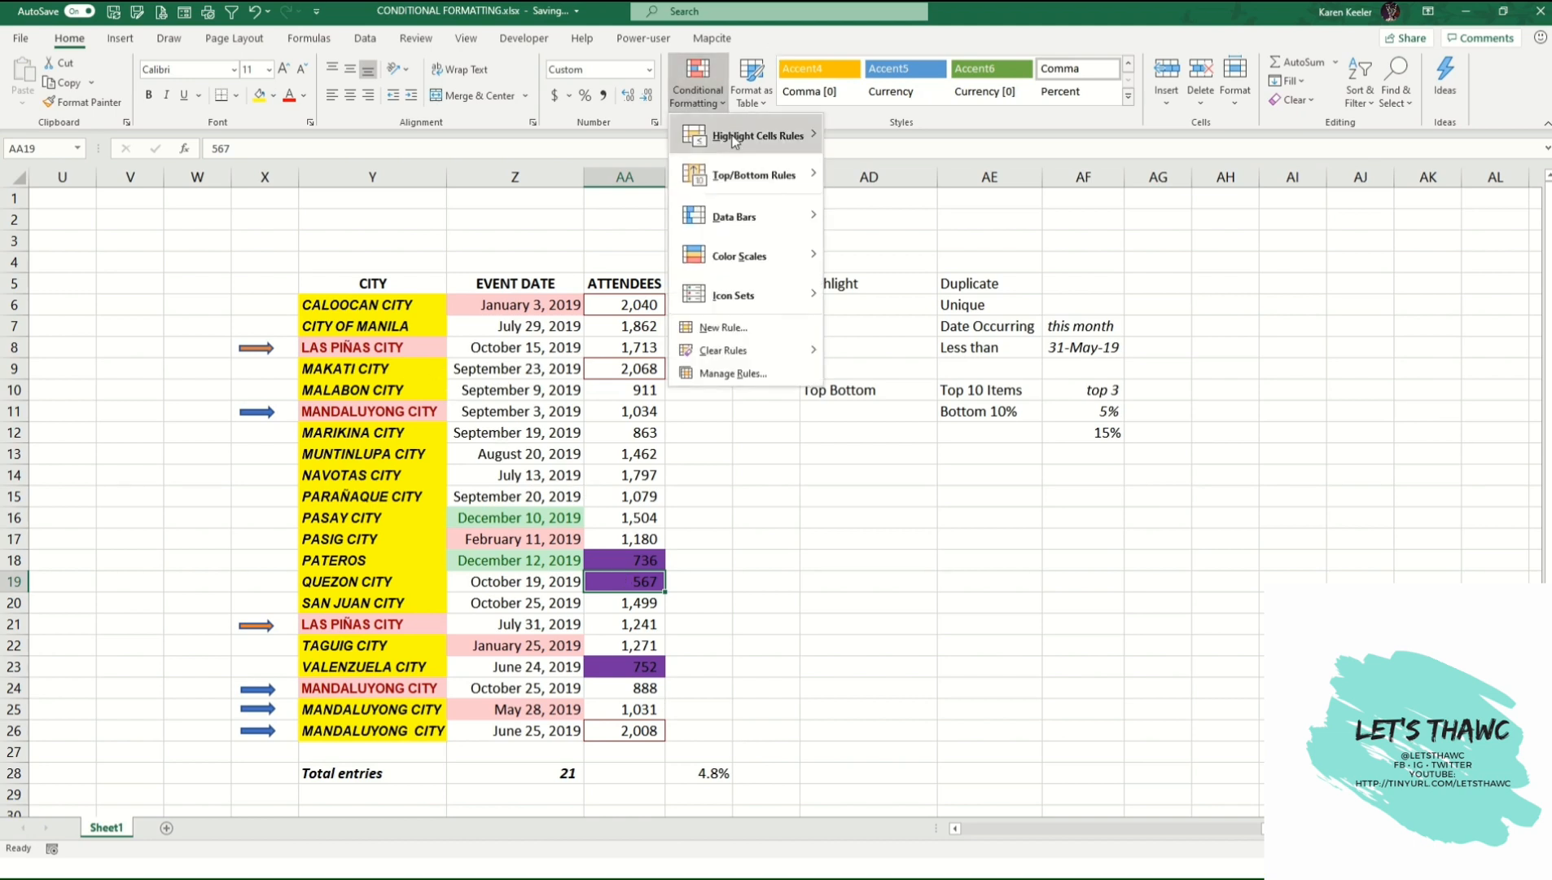
mouse_move(735, 142)
mouse_move(744, 180)
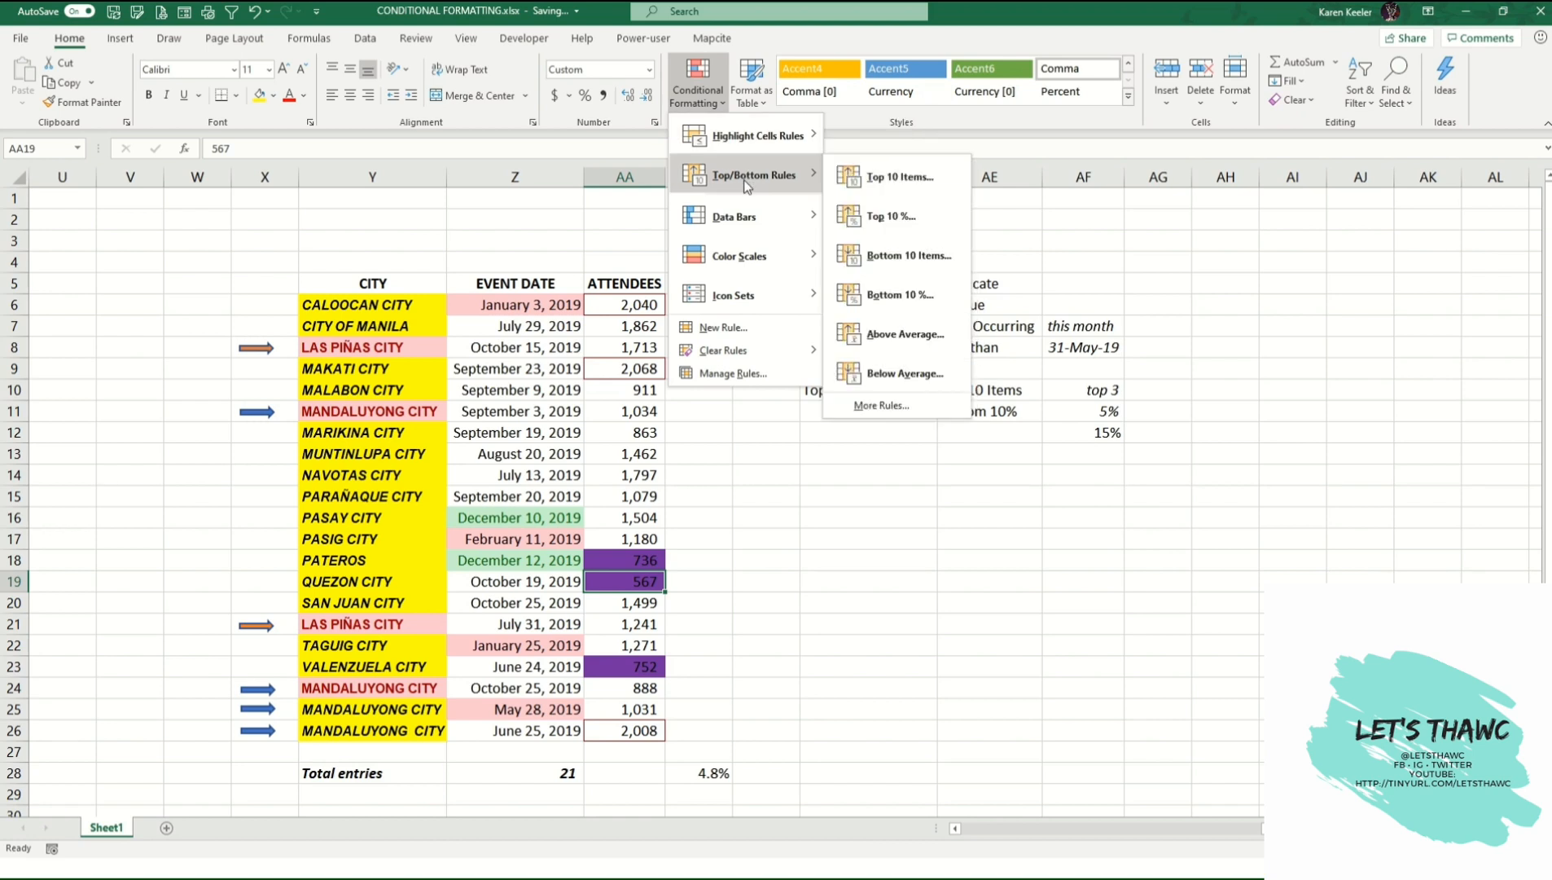
click(437, 272)
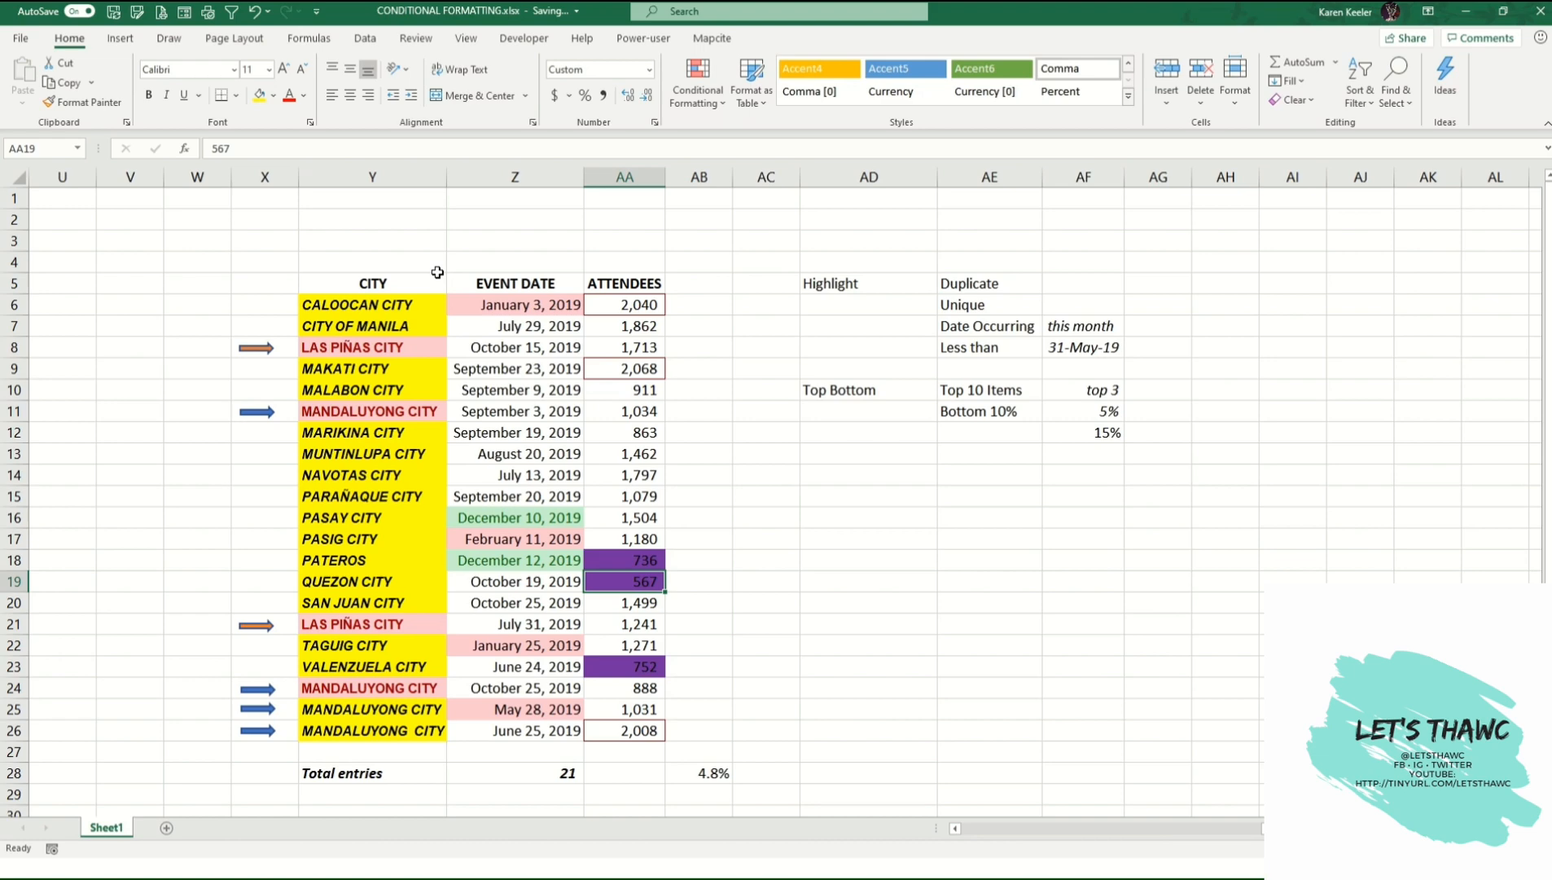
- Return to cell A1 beside the population table of NCR cities and municipality
key(ctrl+Home)
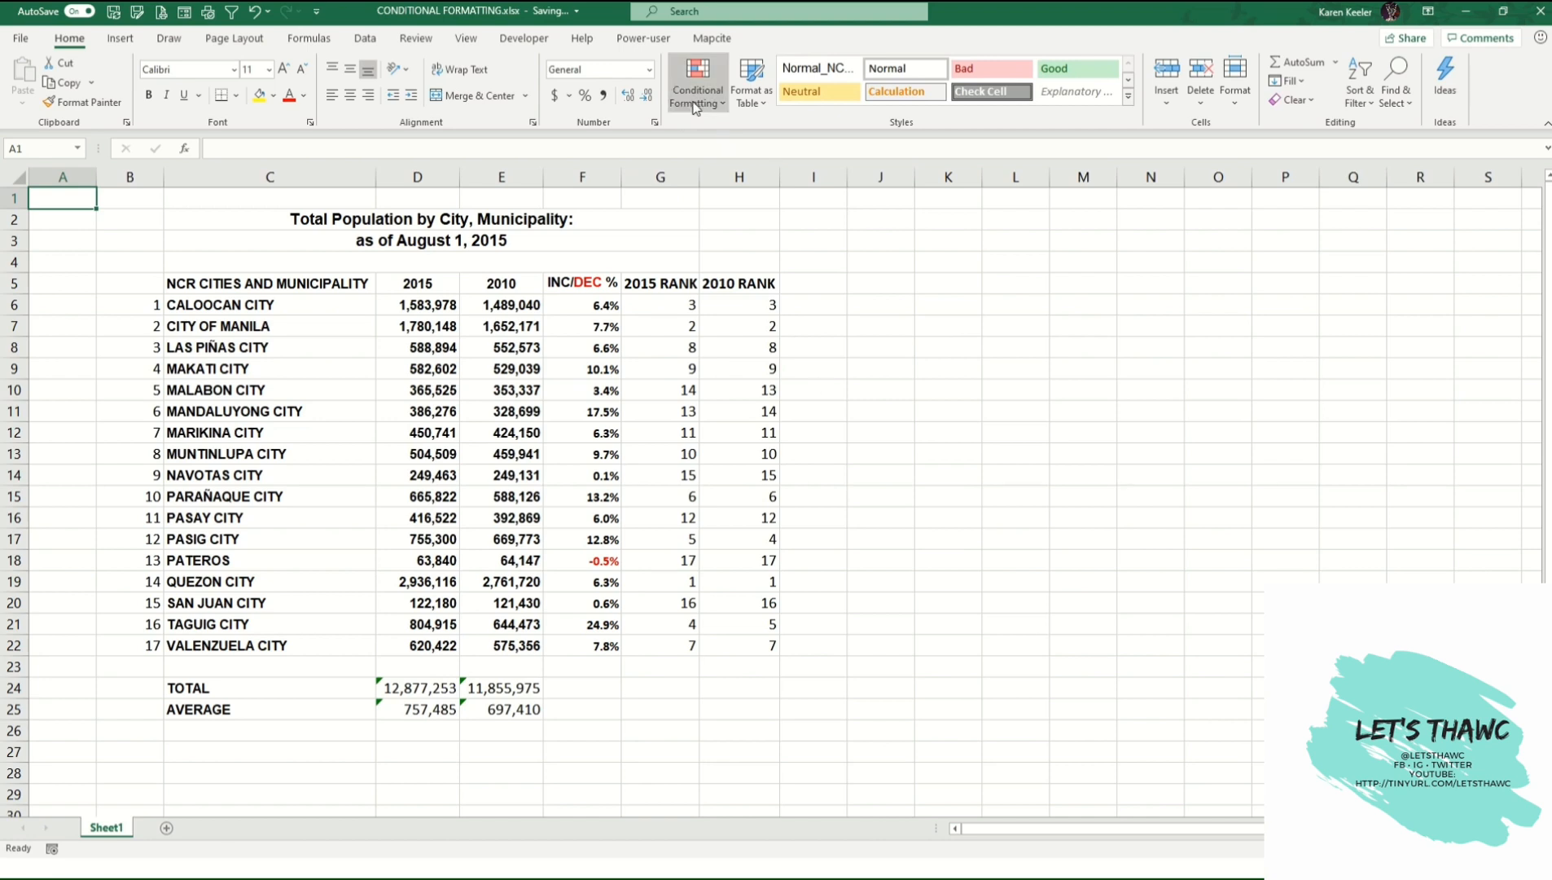
click(695, 108)
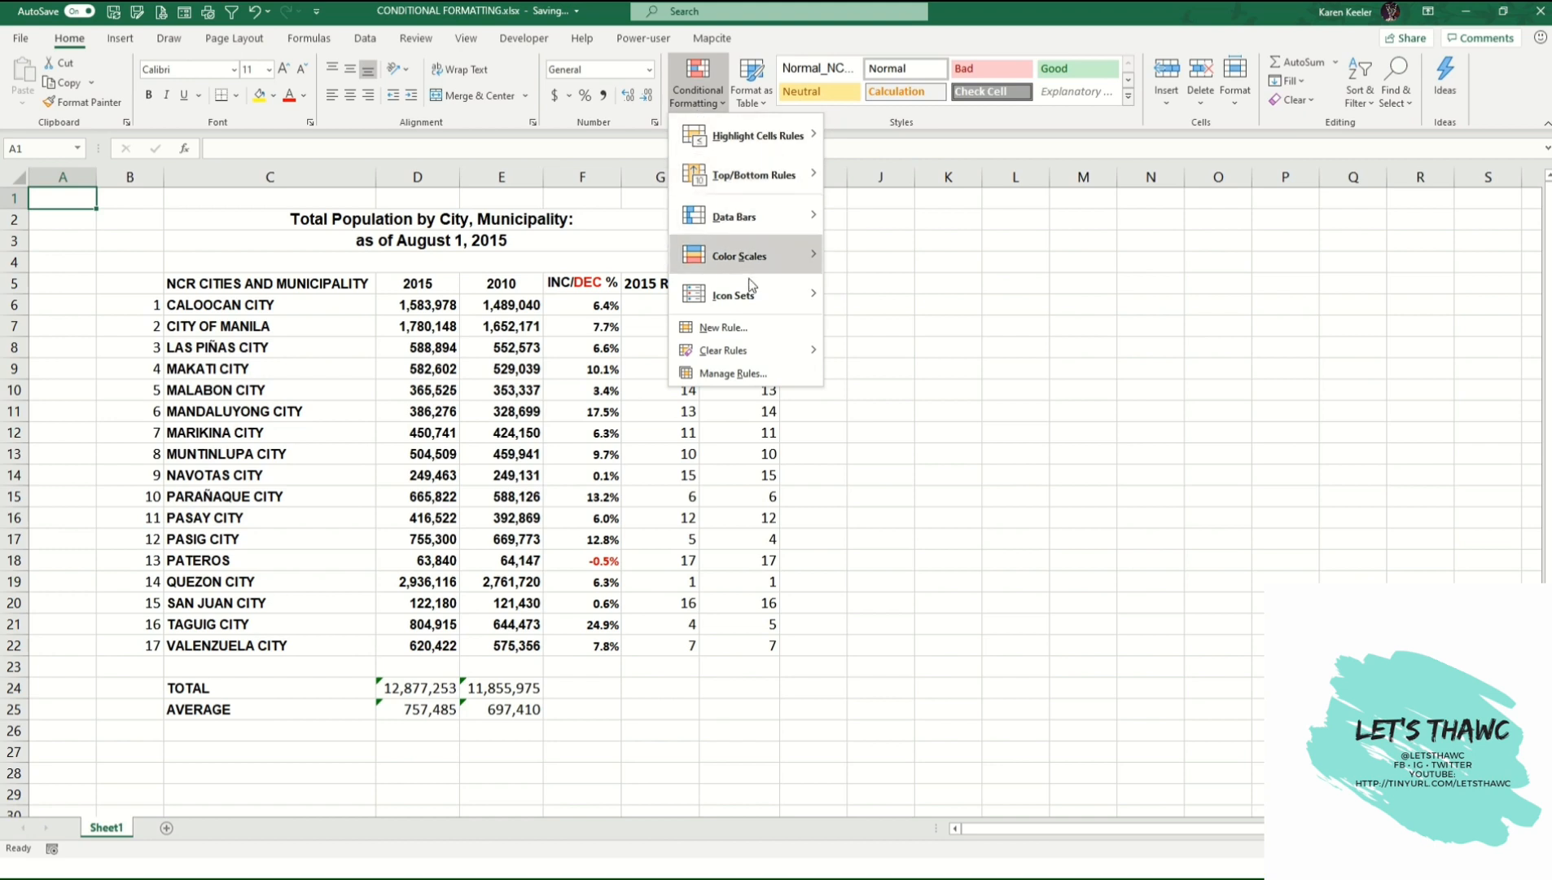
mouse_move(758, 218)
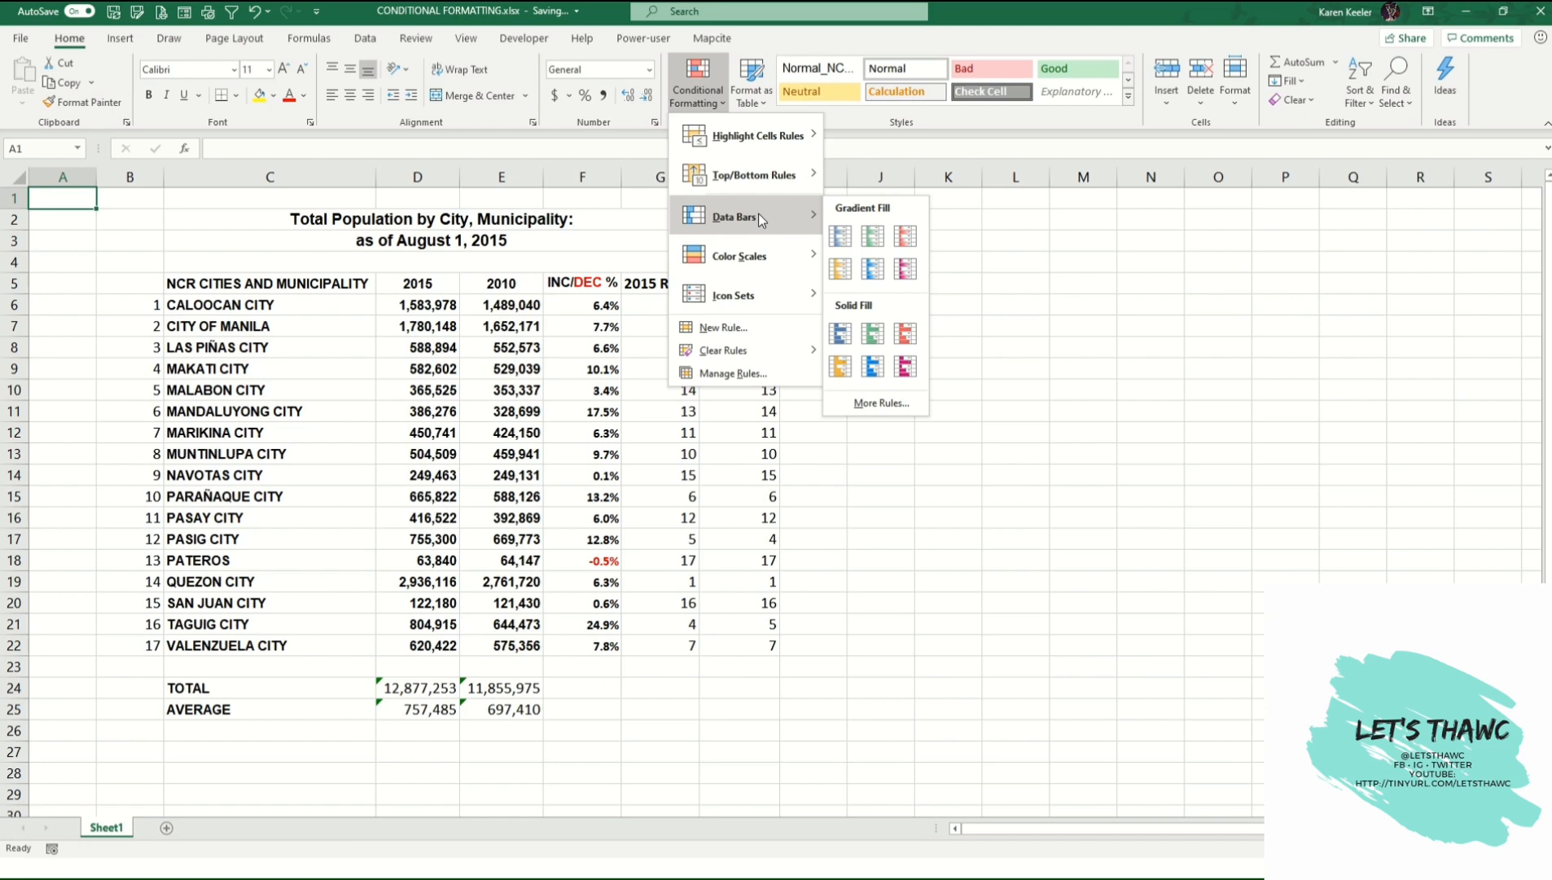
click(443, 306)
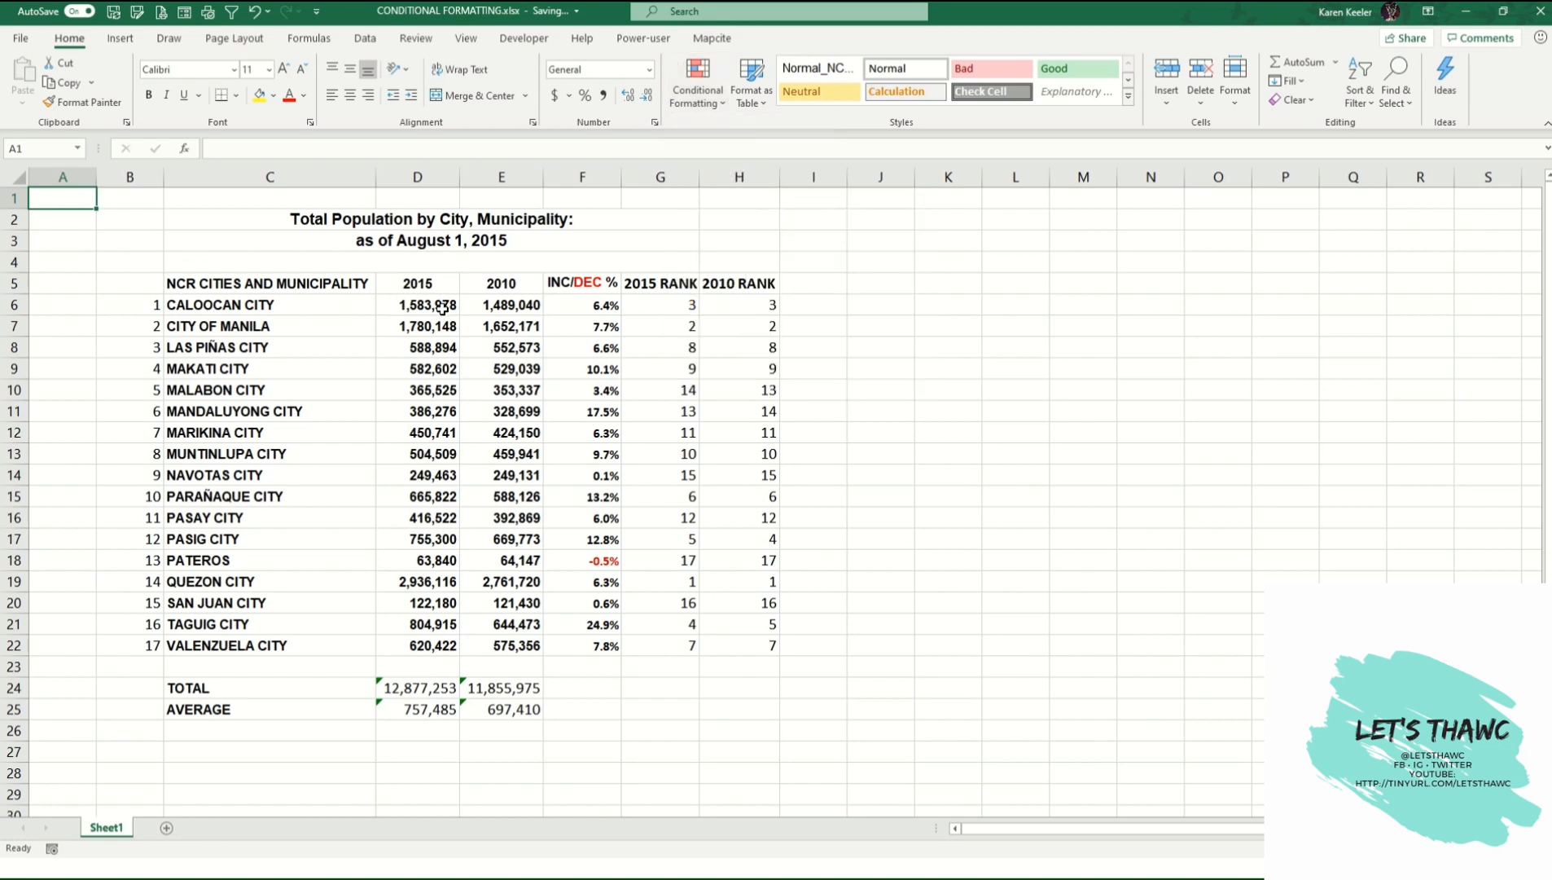
- Apply blue gradient fill data bars to the 2015 population figures in D6:D22
drag(439, 306, 427, 656)
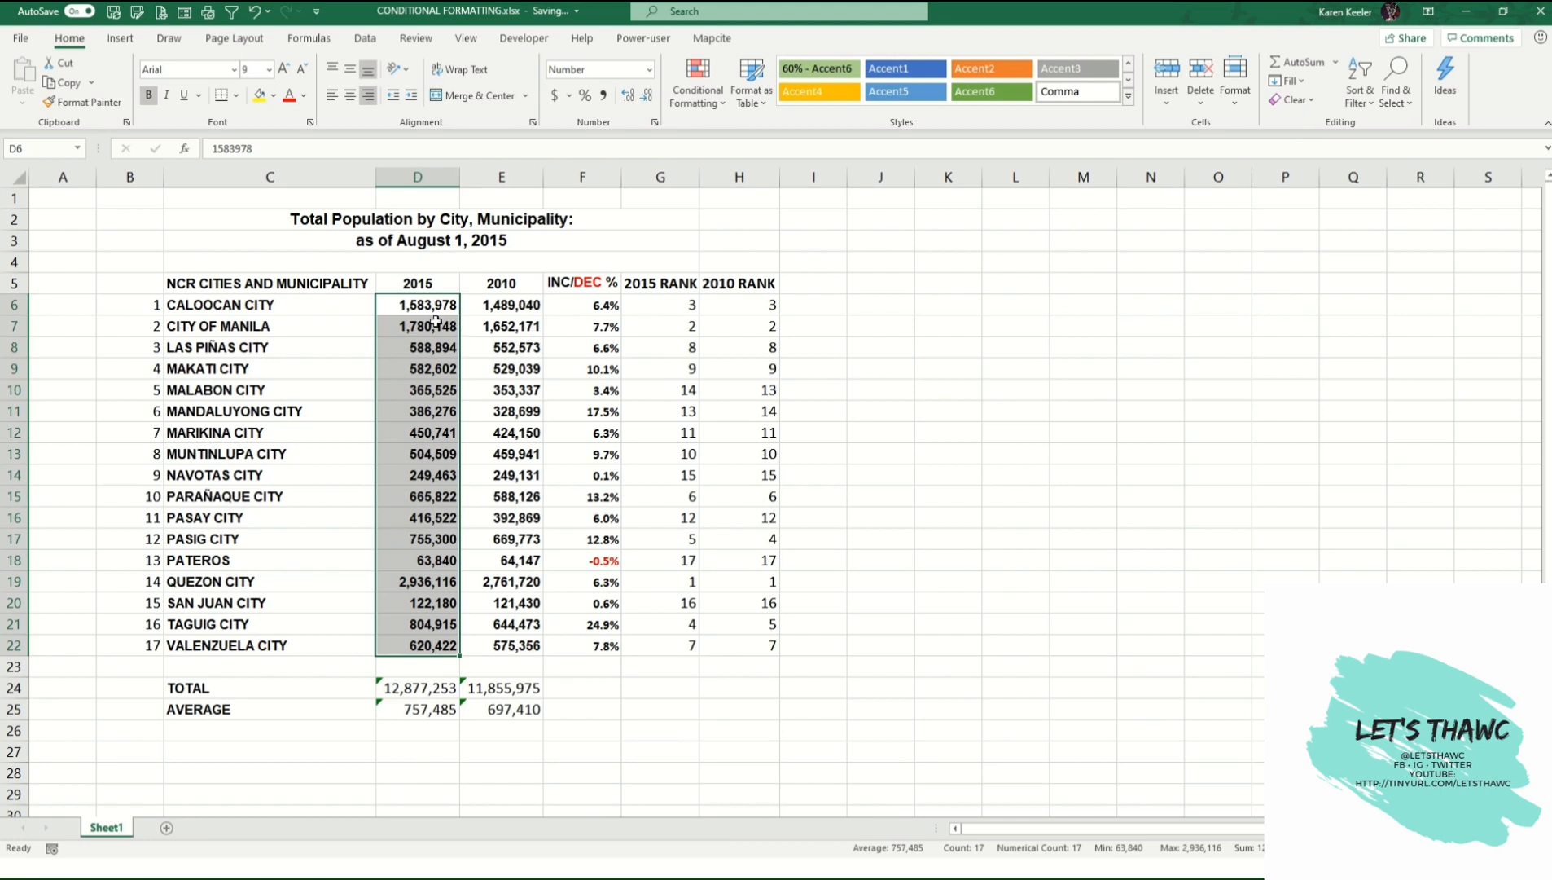
click(700, 104)
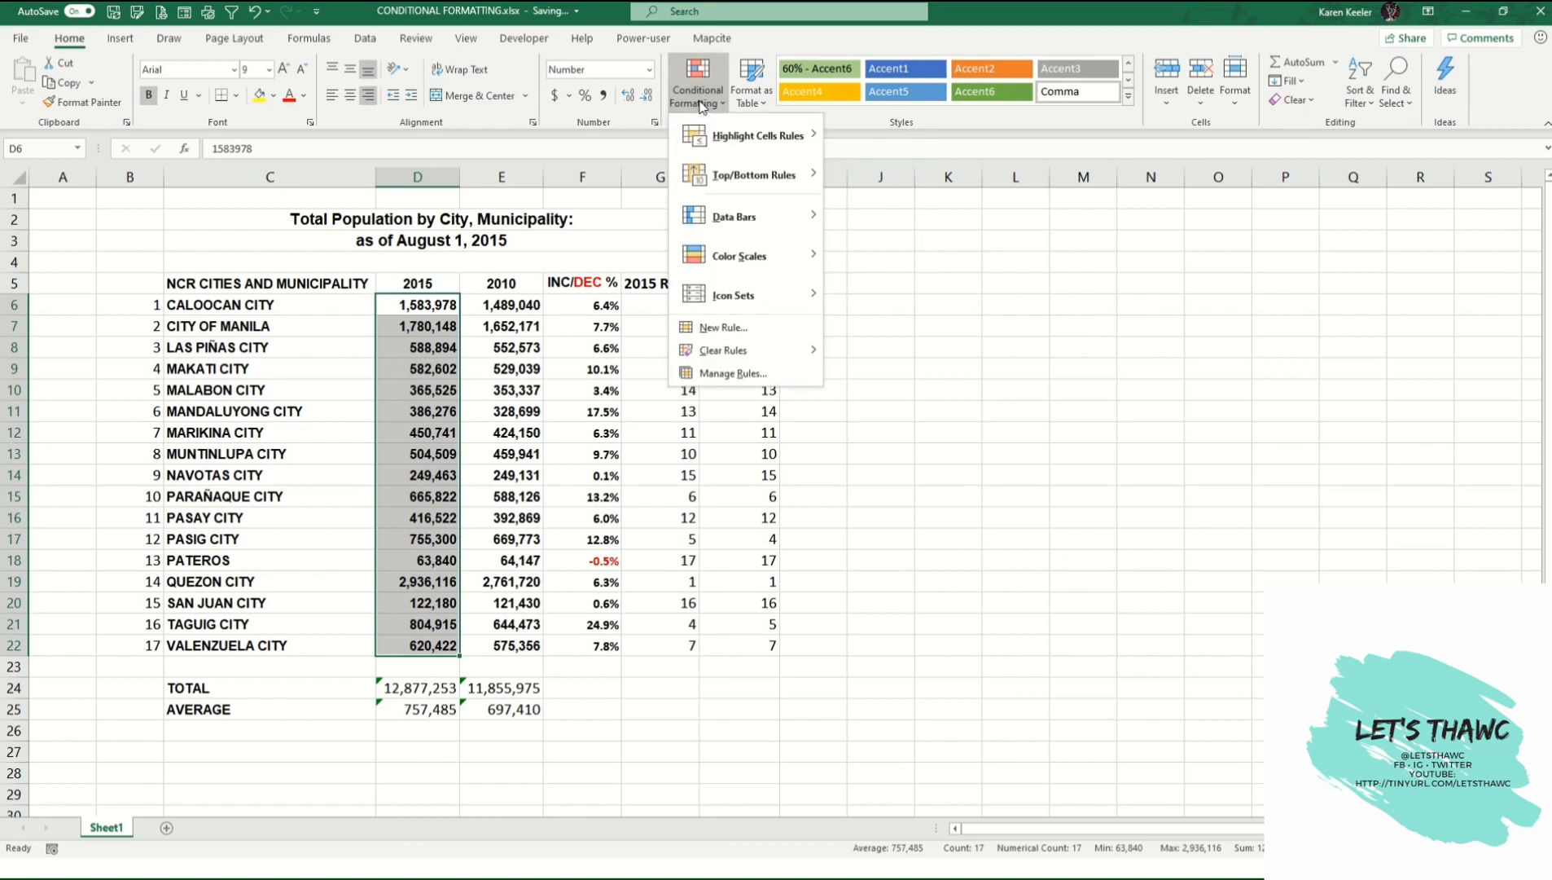
mouse_move(713, 231)
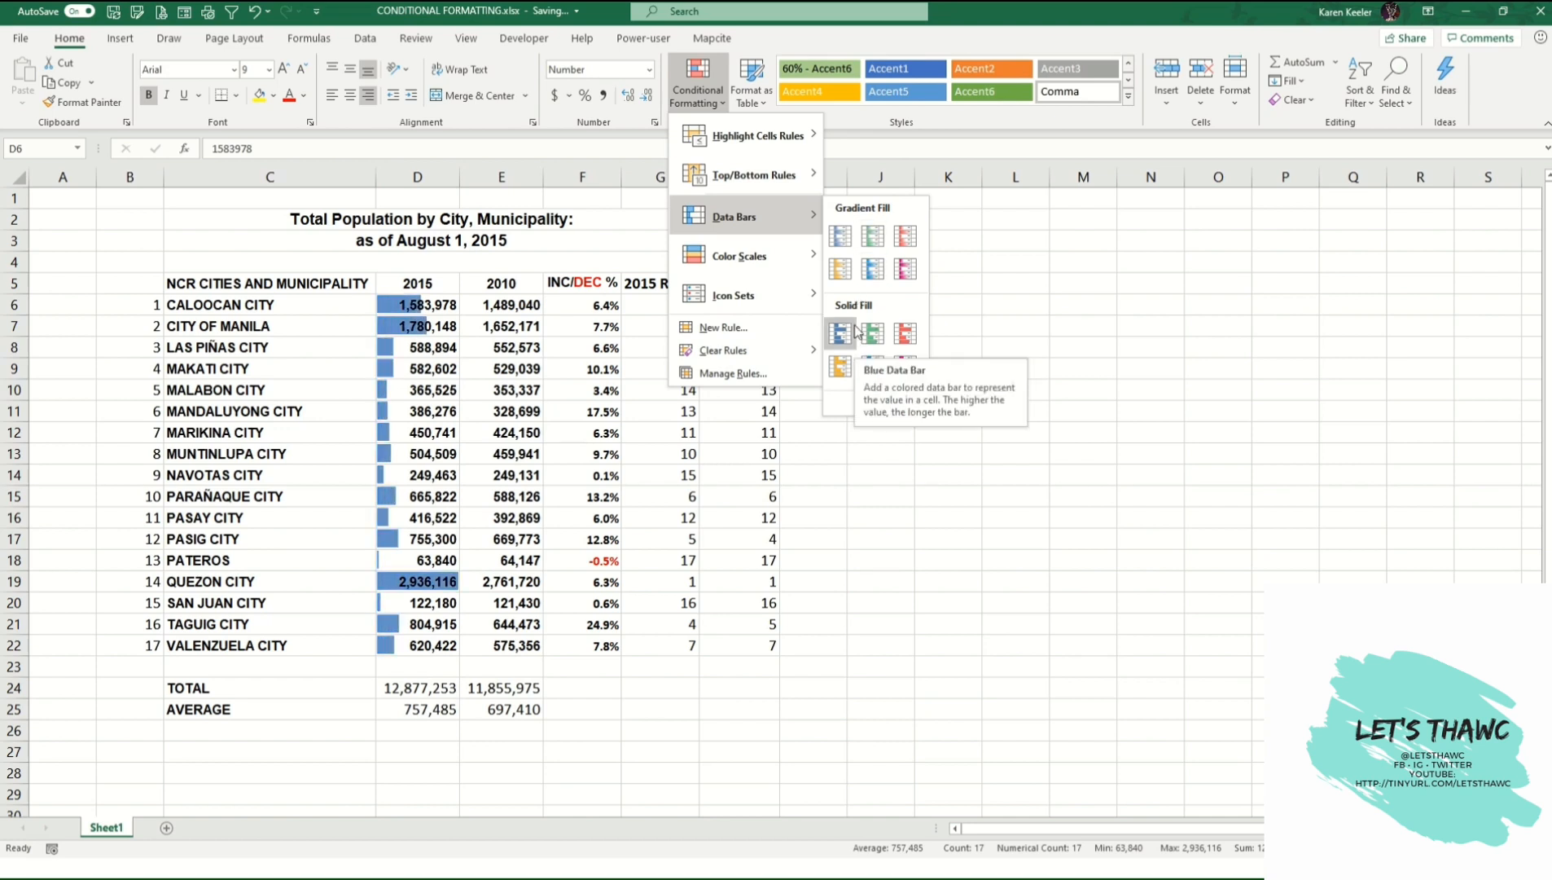
click(845, 244)
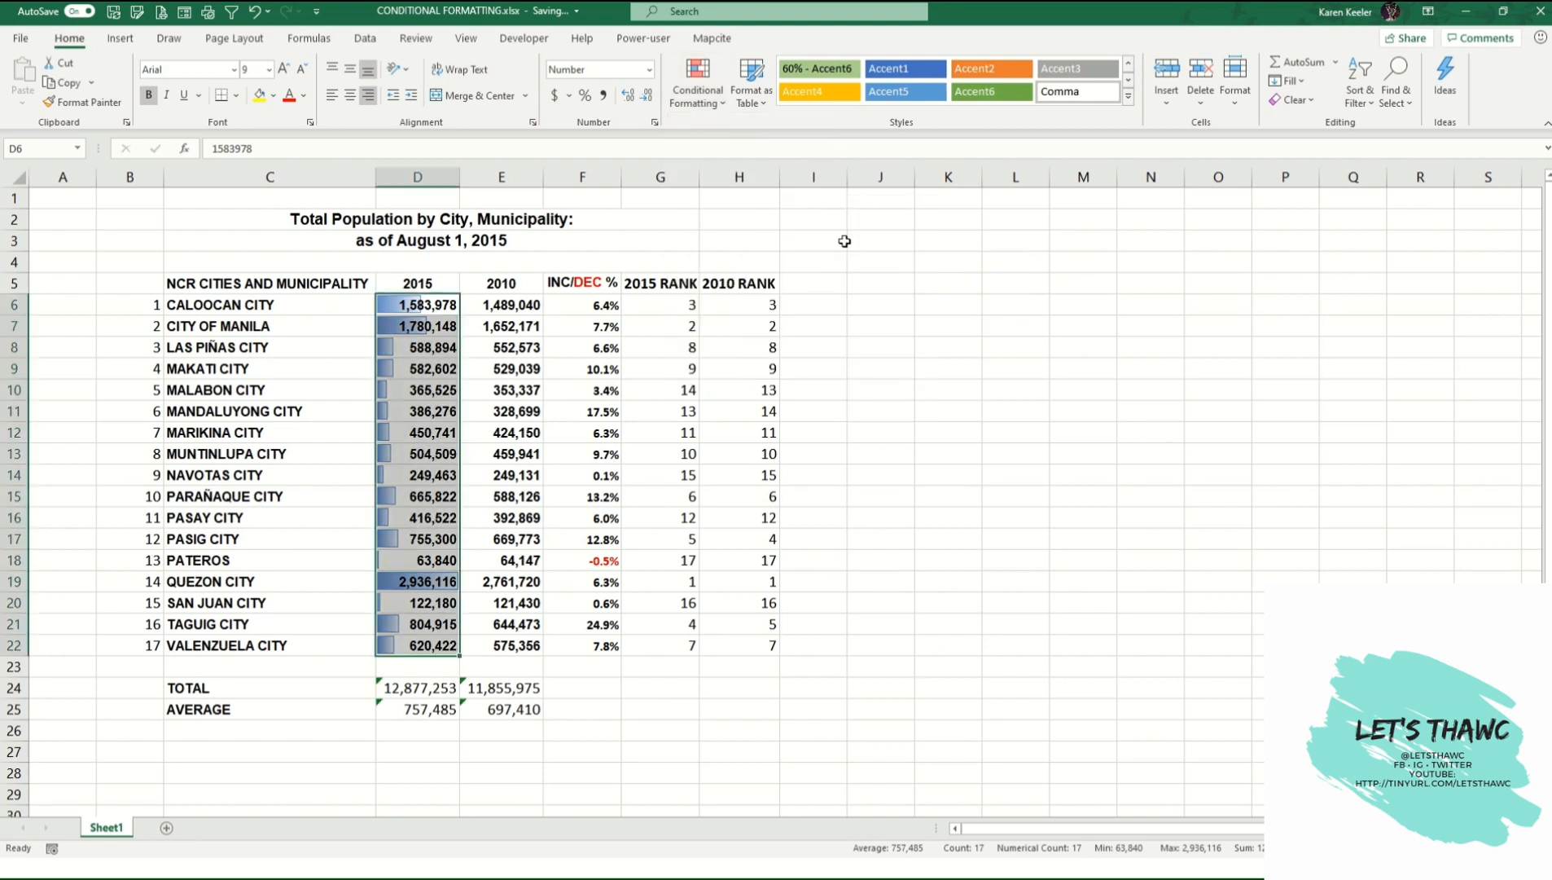
click(432, 492)
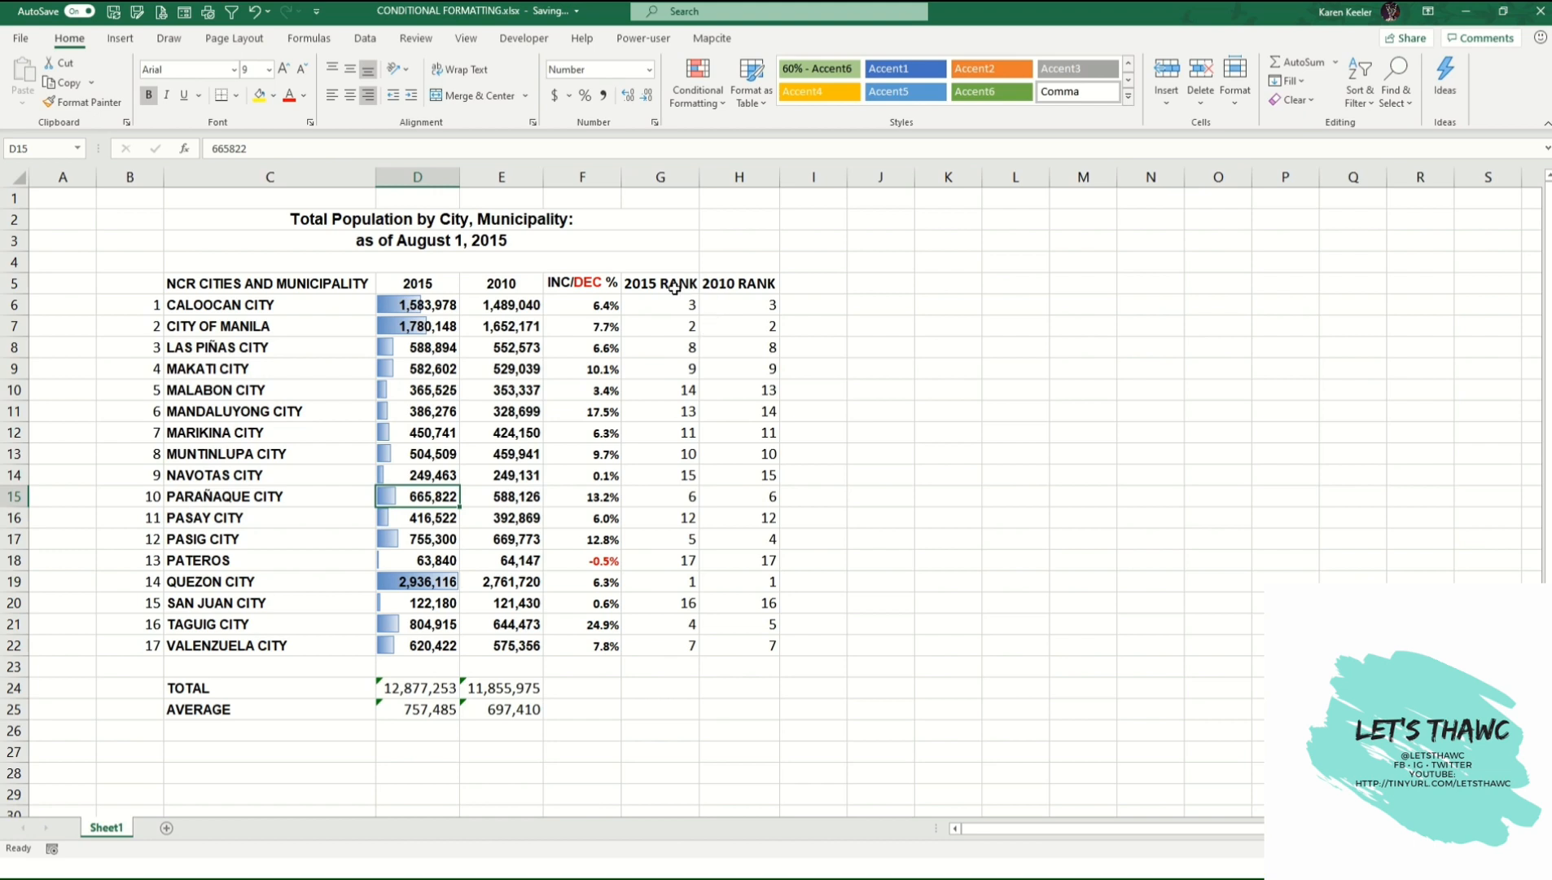
click(671, 580)
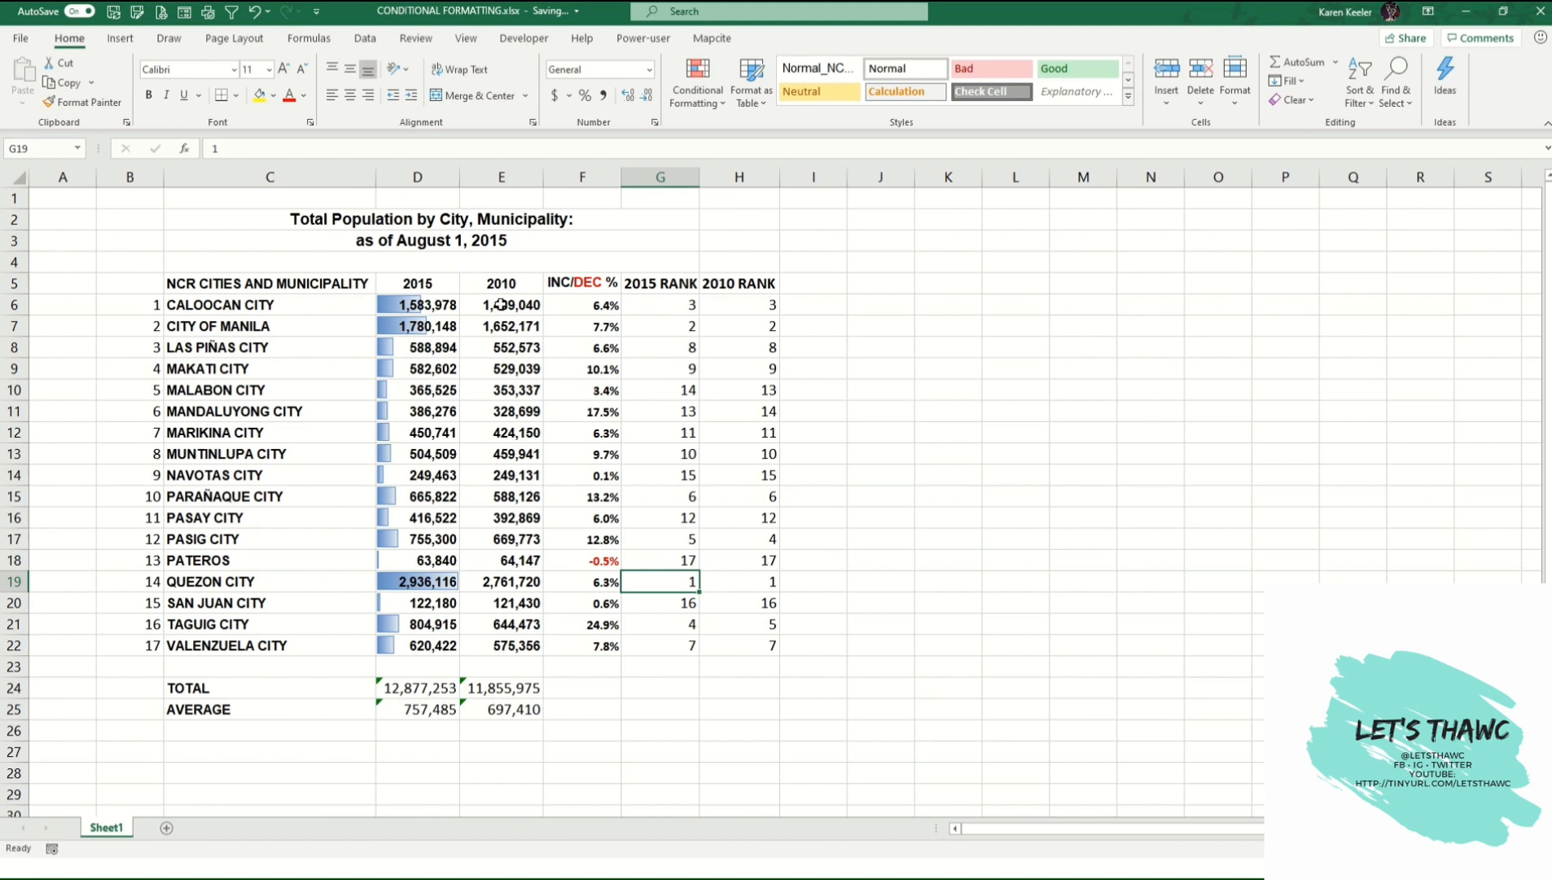
- Apply the Green-Yellow-Red color scale to the 2010 population figures in E6:E22
drag(492, 308, 506, 651)
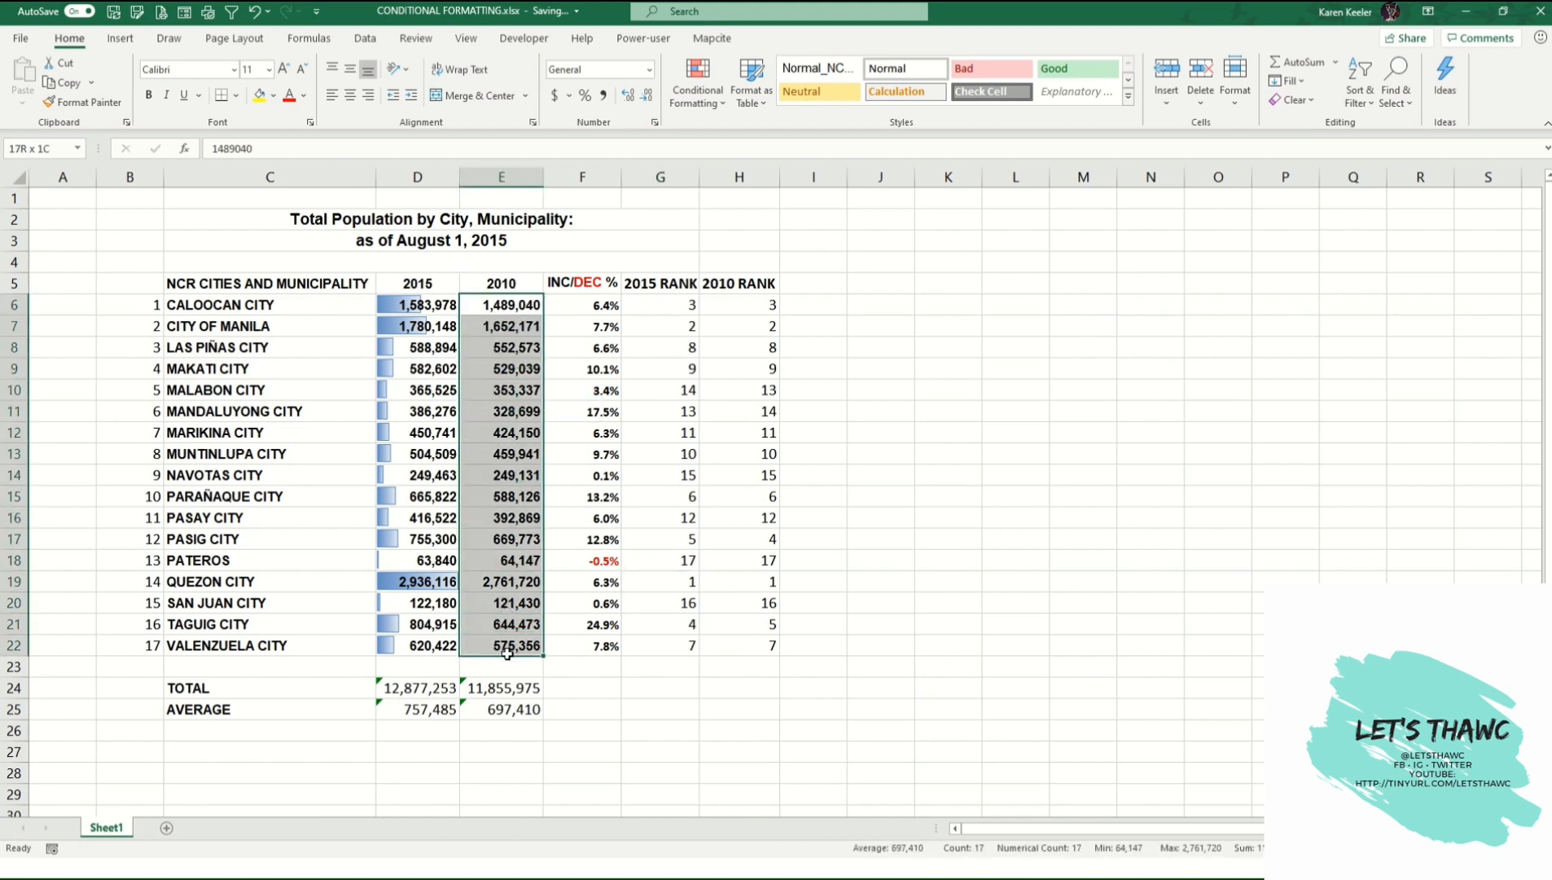
click(698, 81)
mouse_move(739, 265)
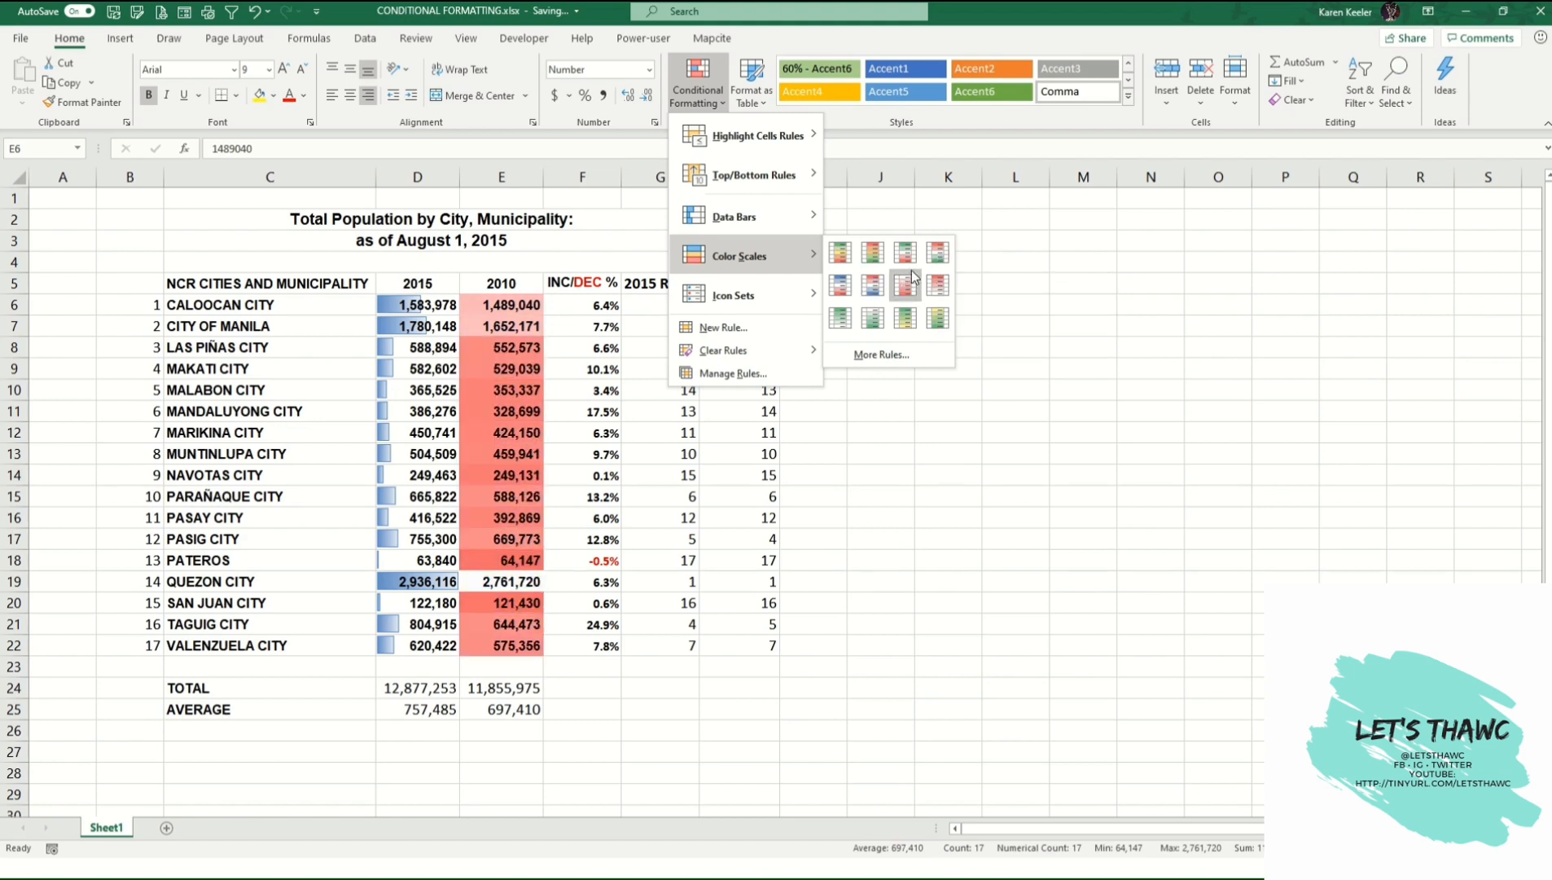
click(839, 253)
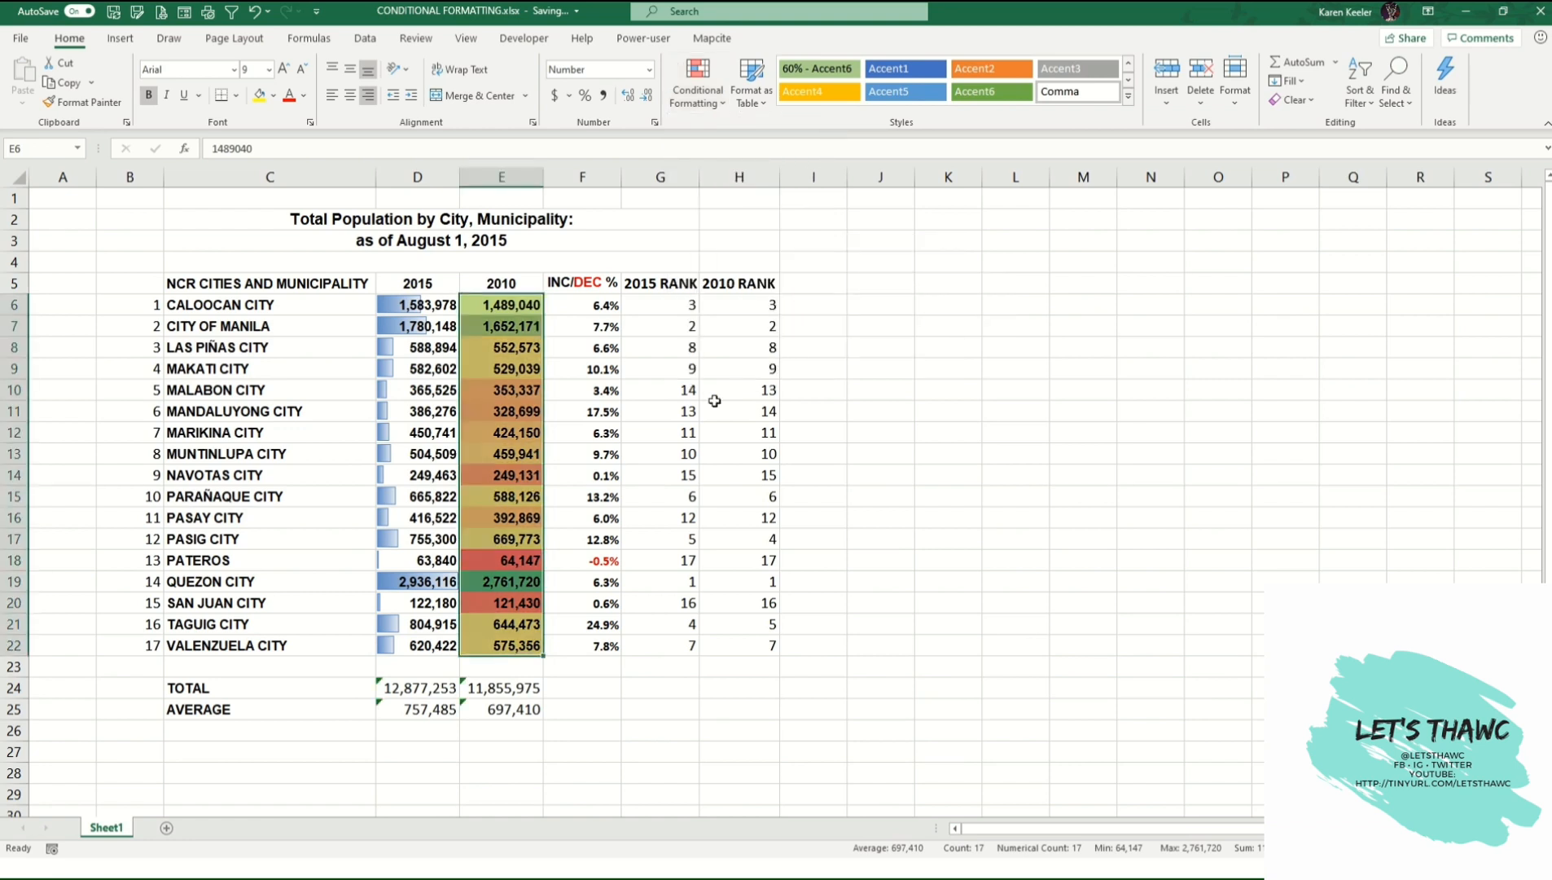
click(578, 582)
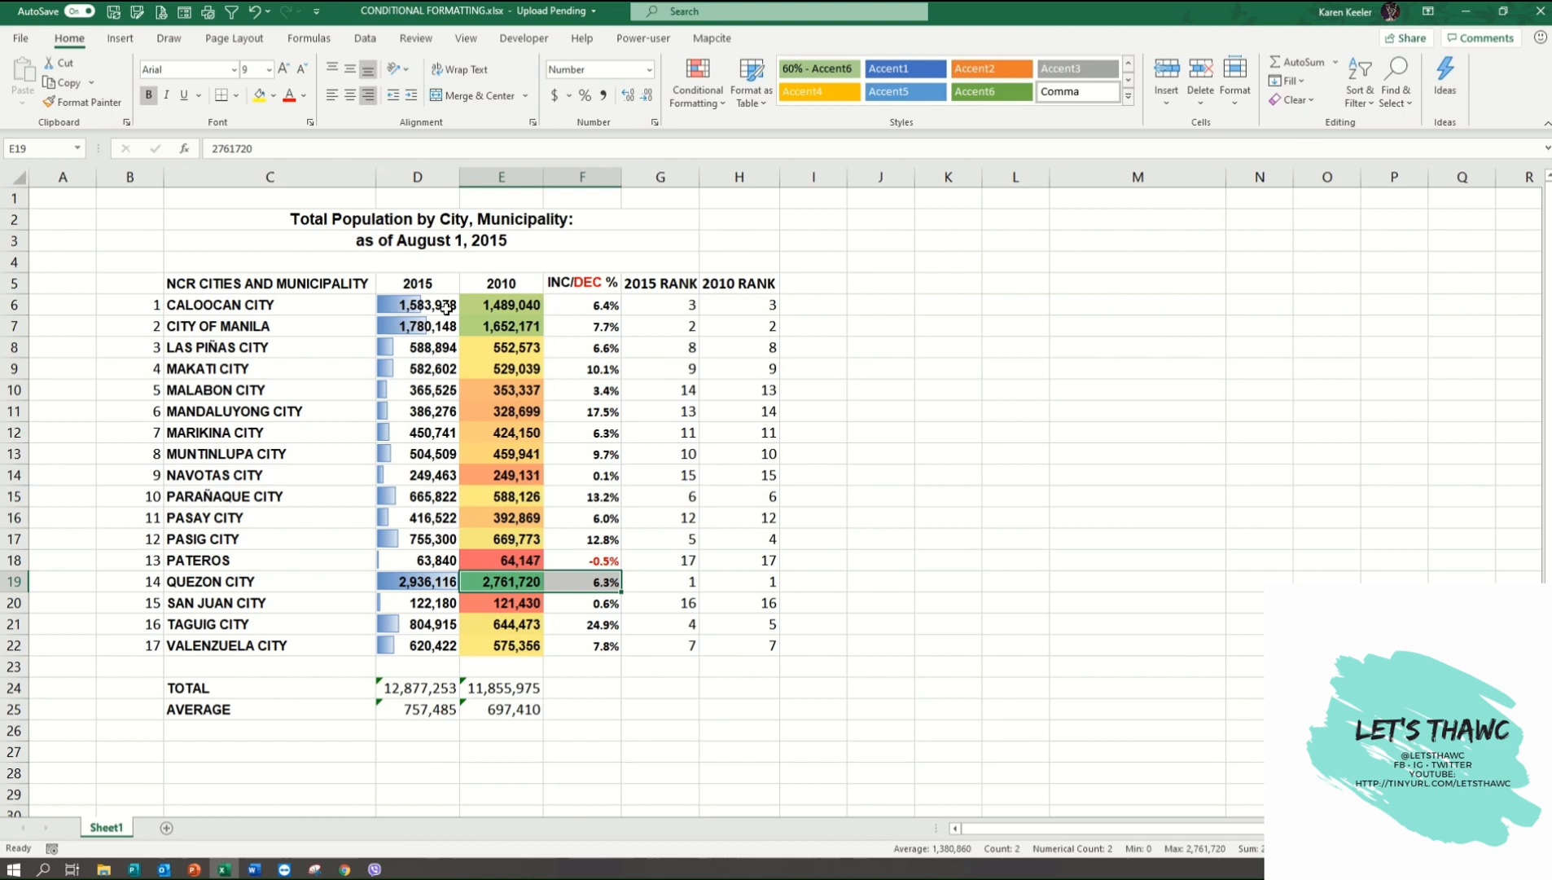
- Apply the 3 Arrows (Colored) icon set to the INC/DEC % values in F6:F22
click(558, 338)
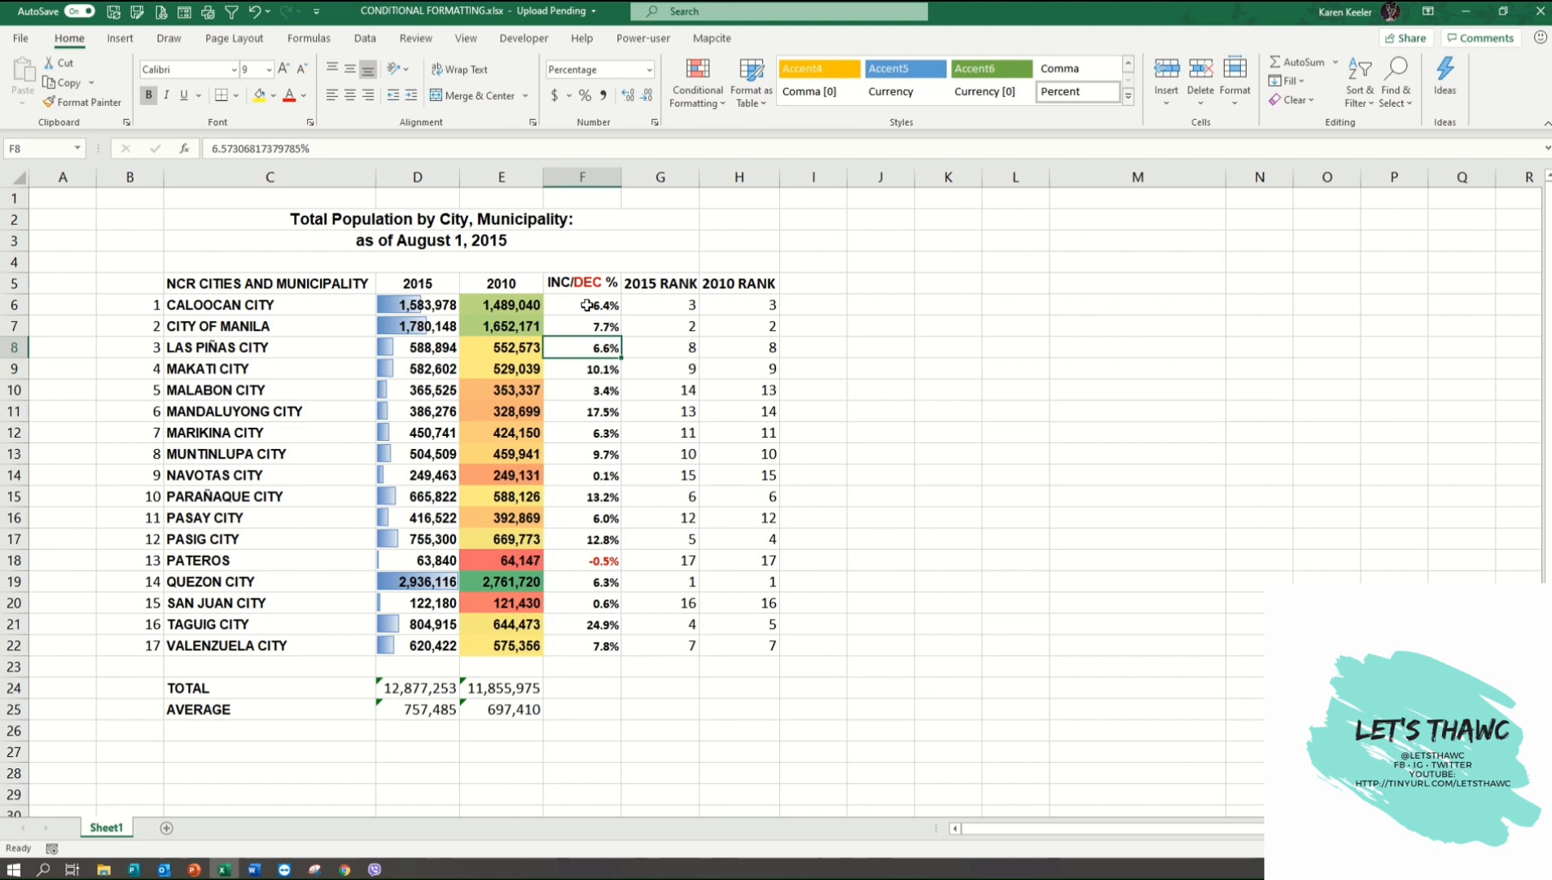
drag(587, 305, 589, 644)
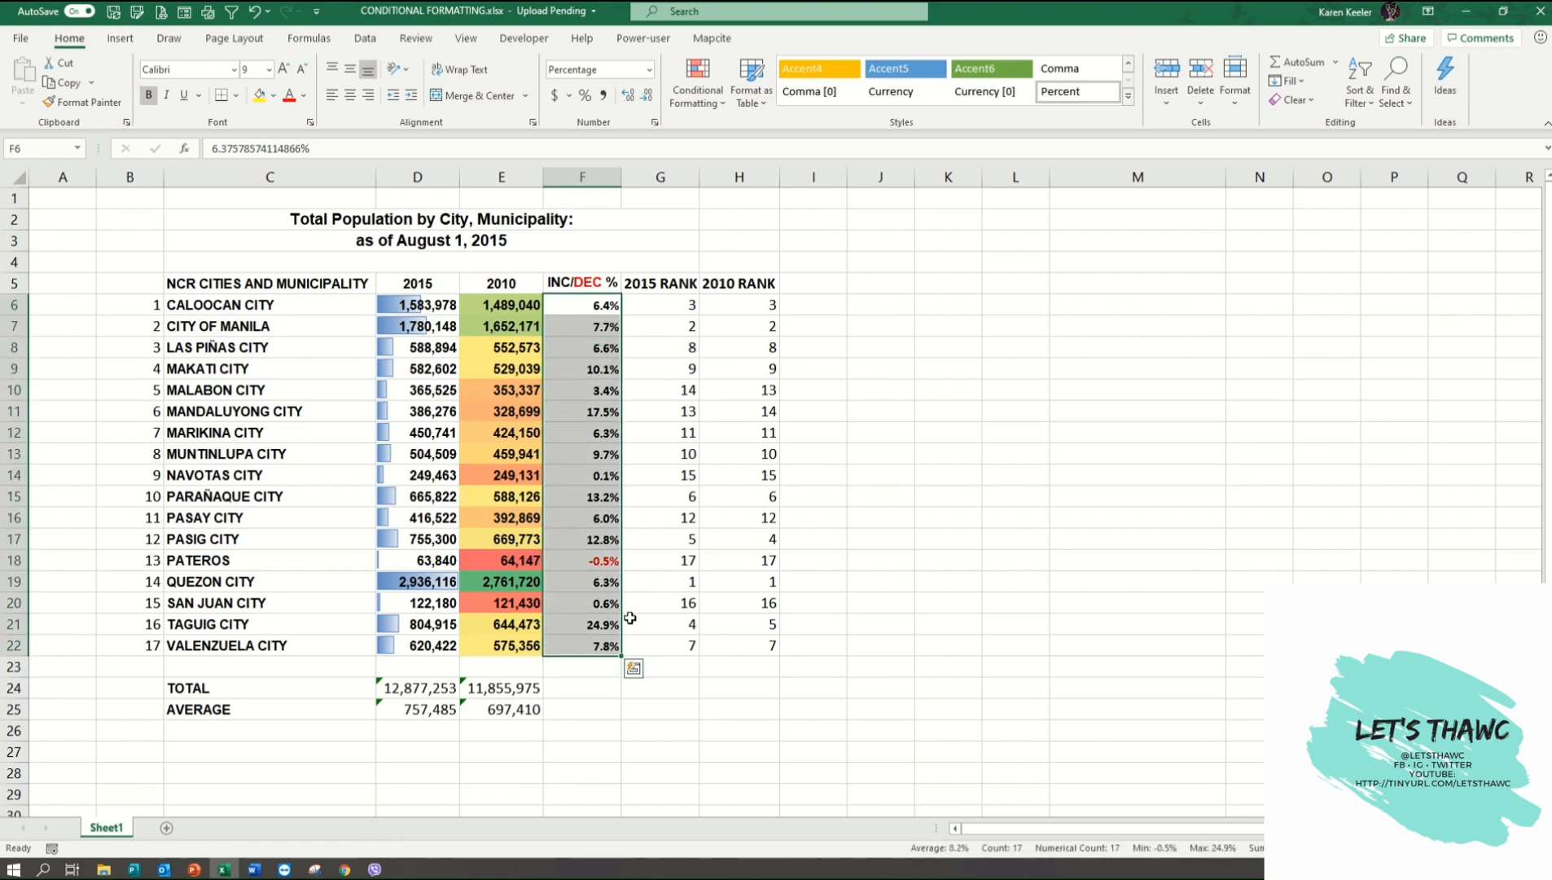
click(714, 90)
click(714, 90)
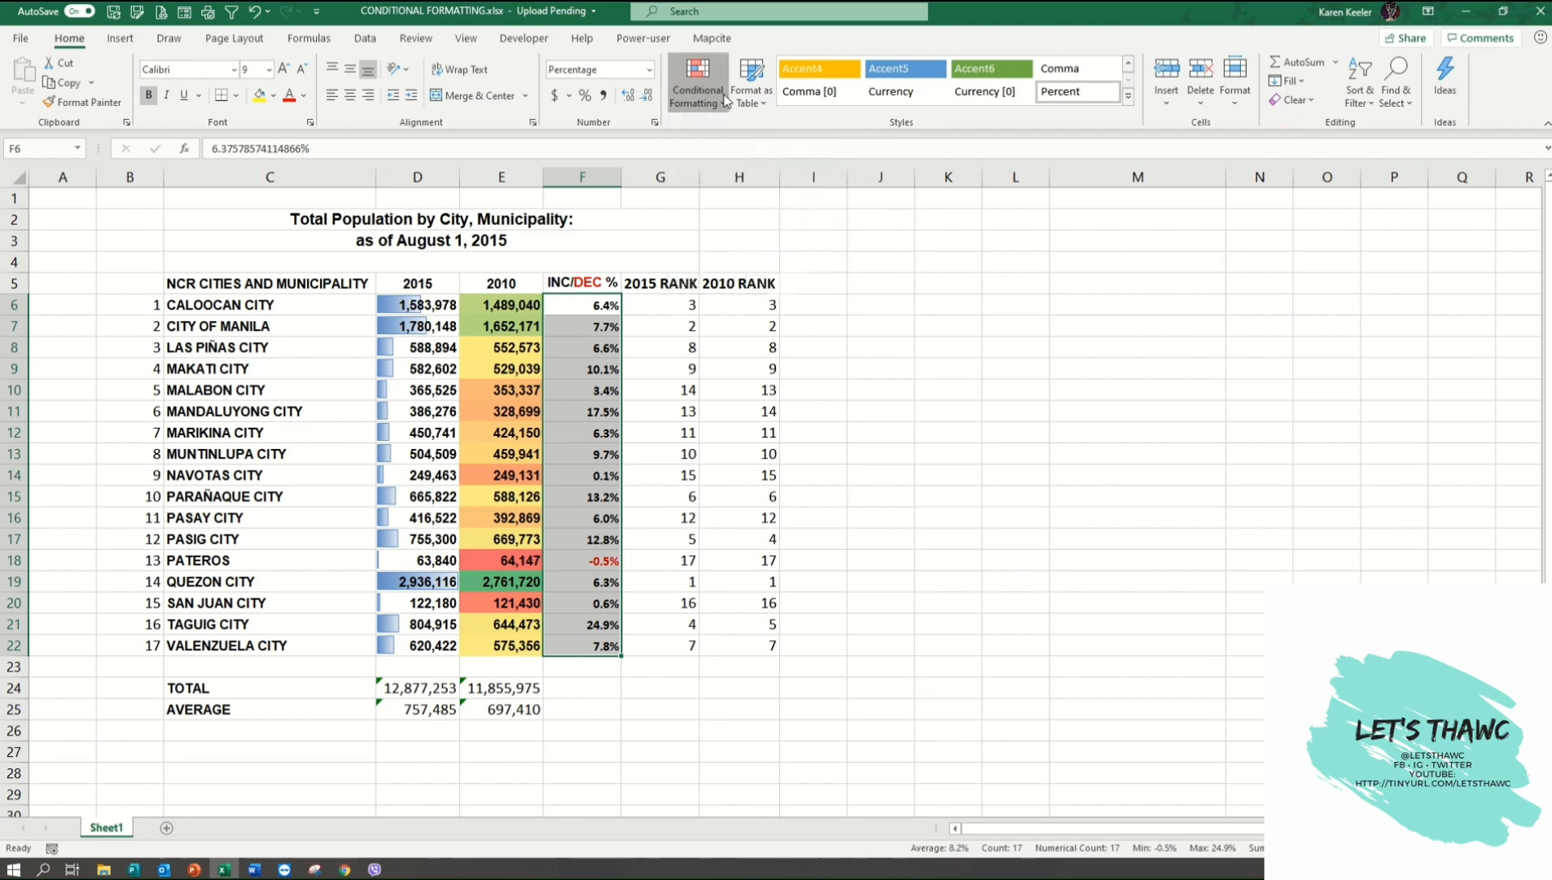
mouse_move(757, 307)
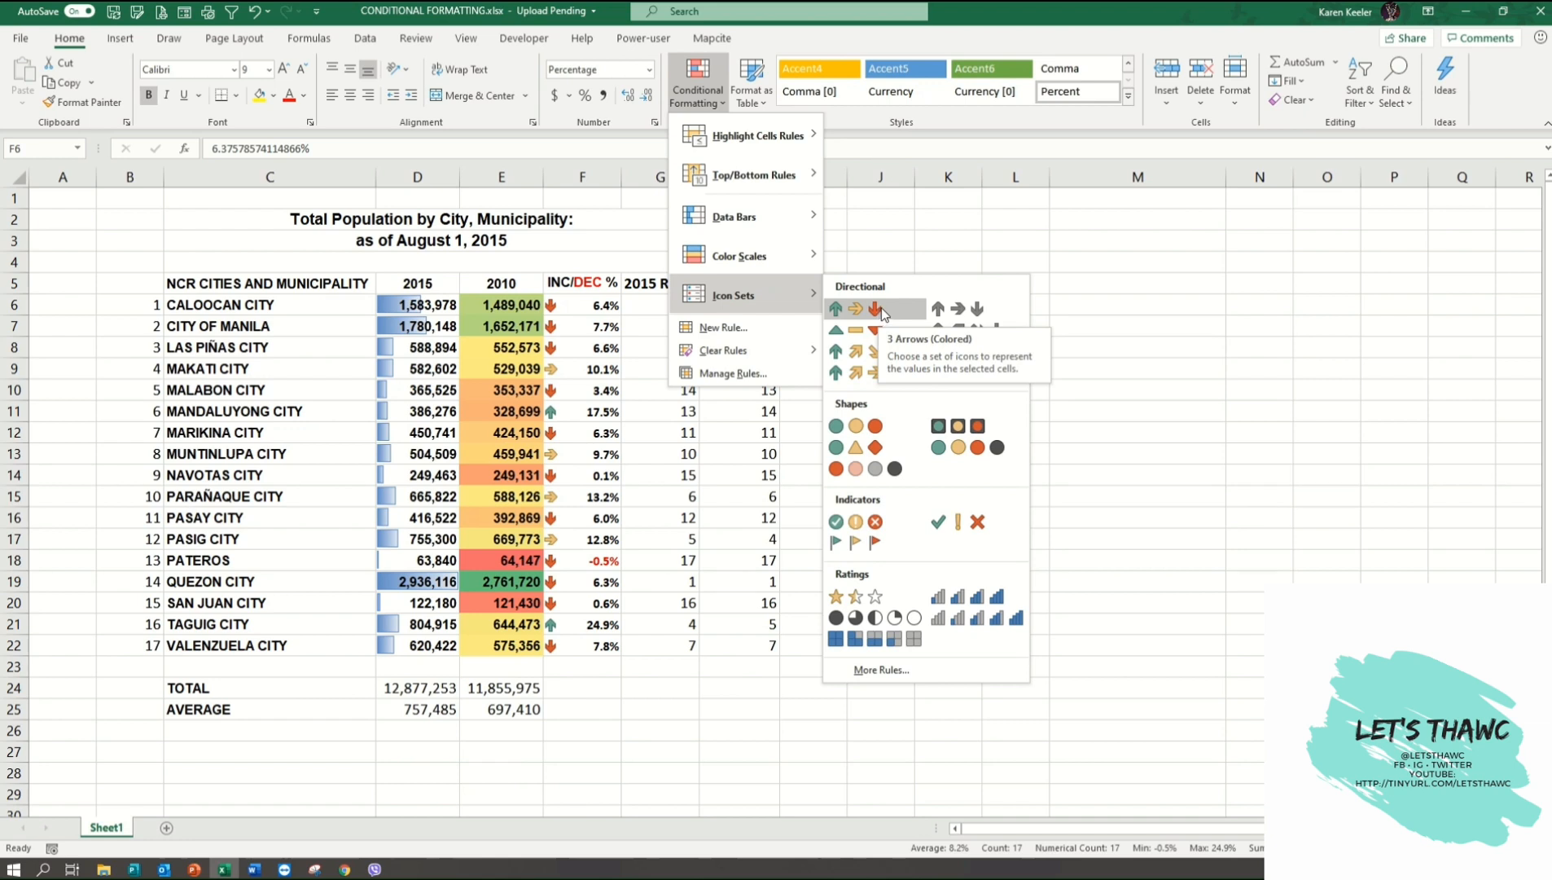
click(882, 310)
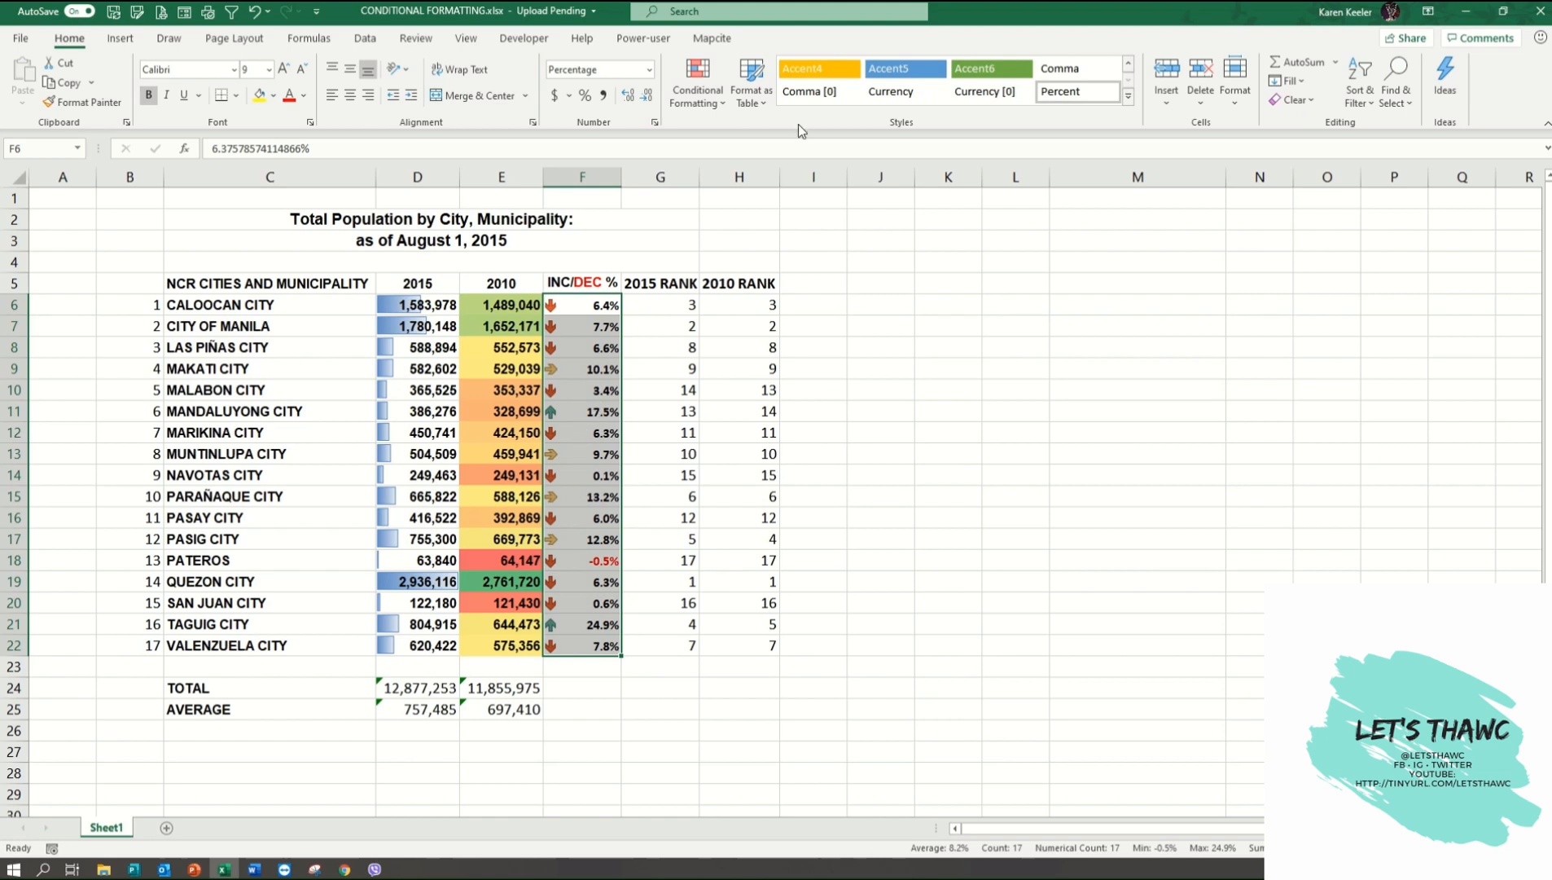
- Edit the icon set rule for F6:F22 so the green arrow shows for numbers greater than or equal to 0.05
click(711, 96)
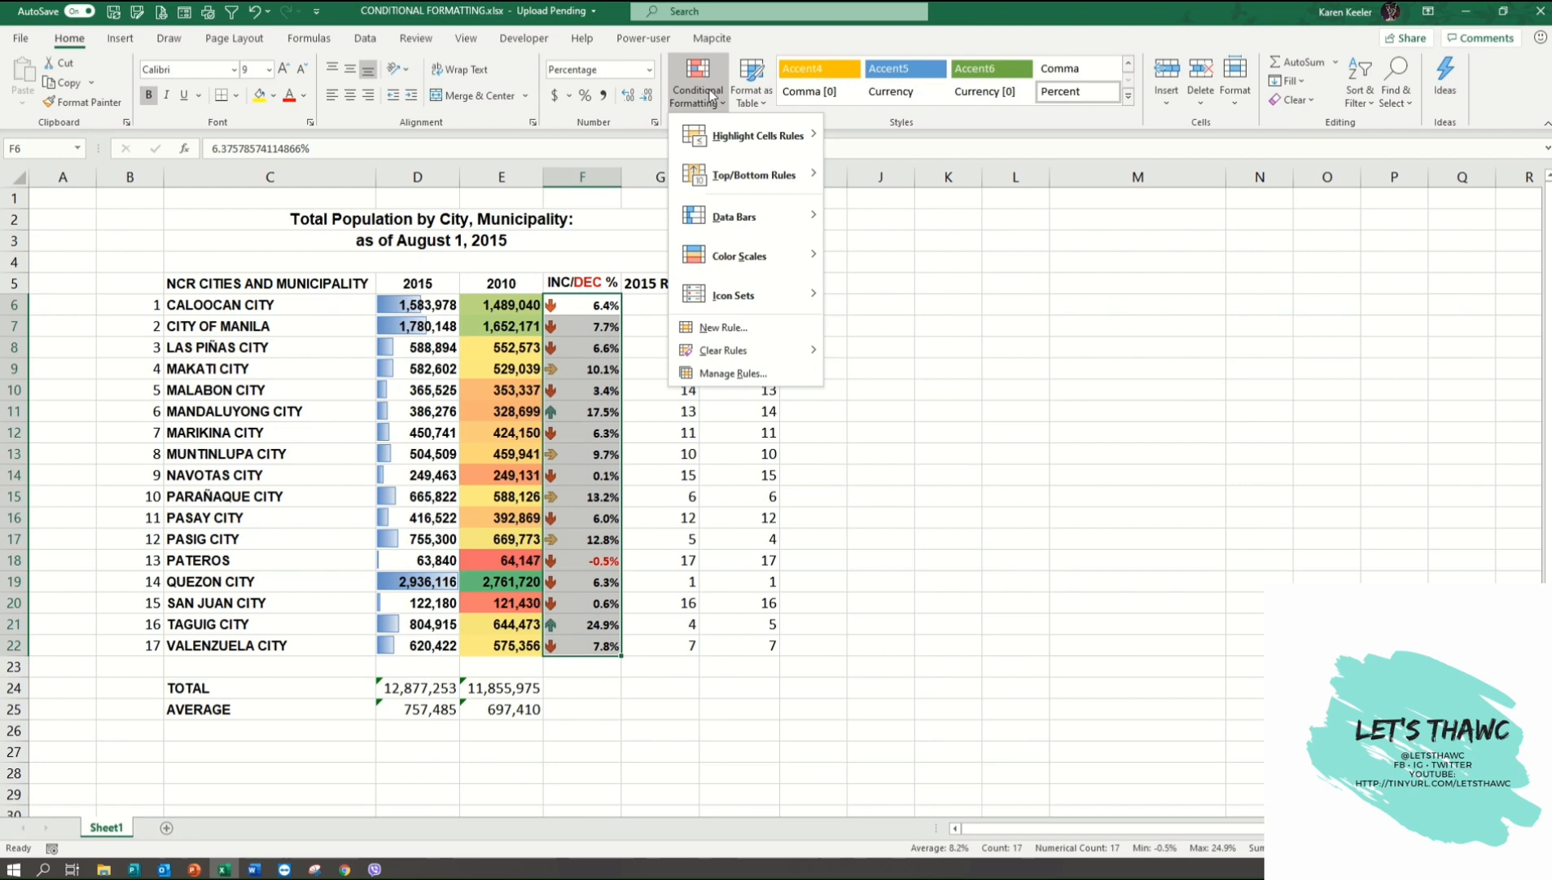
click(717, 377)
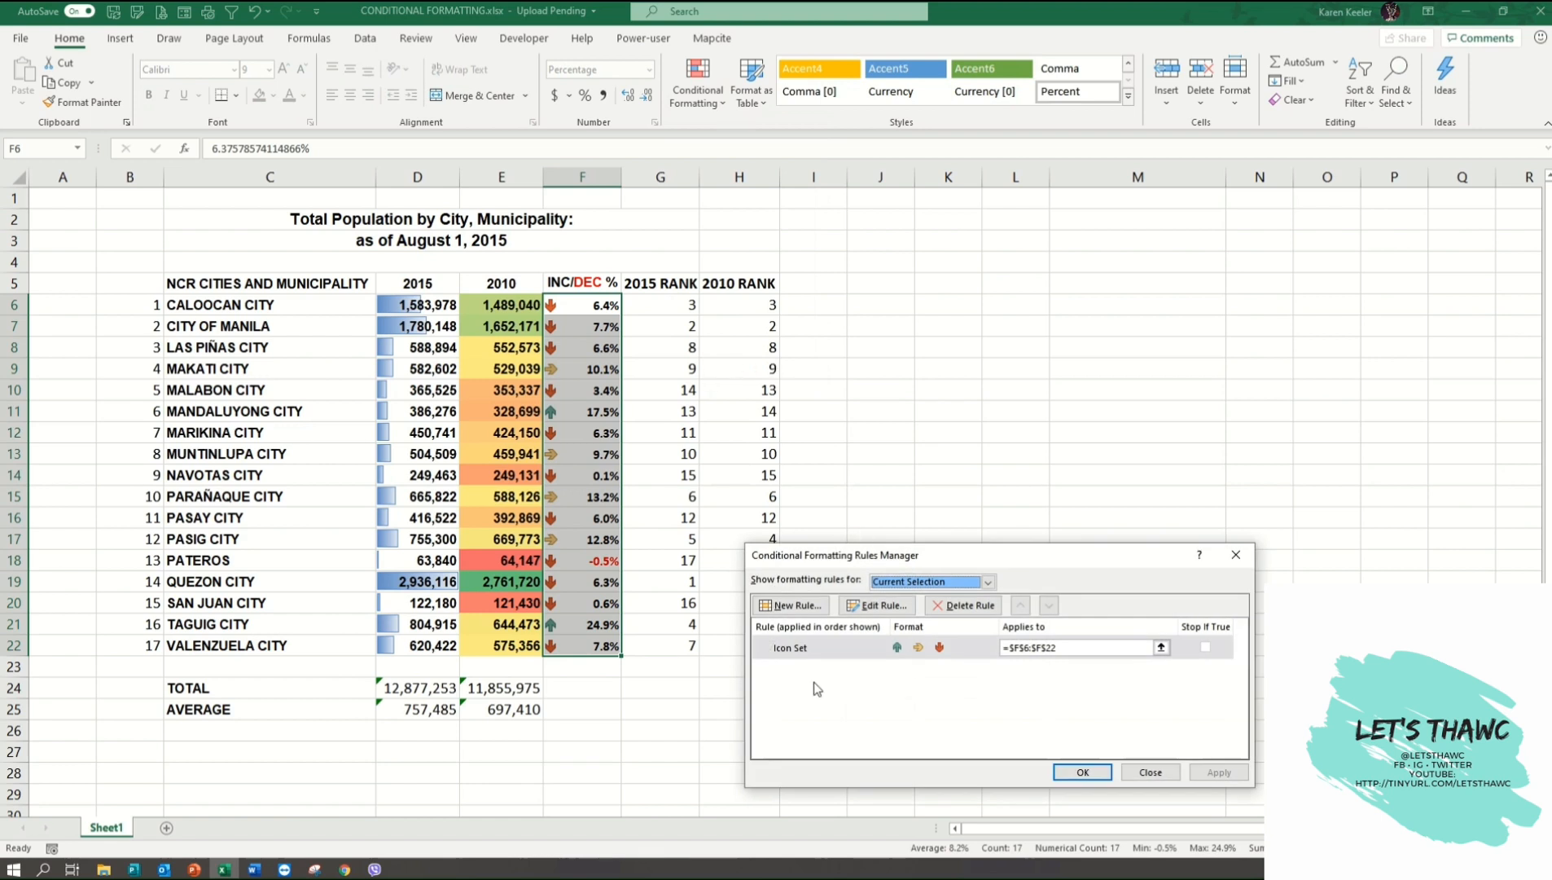
double_click(848, 644)
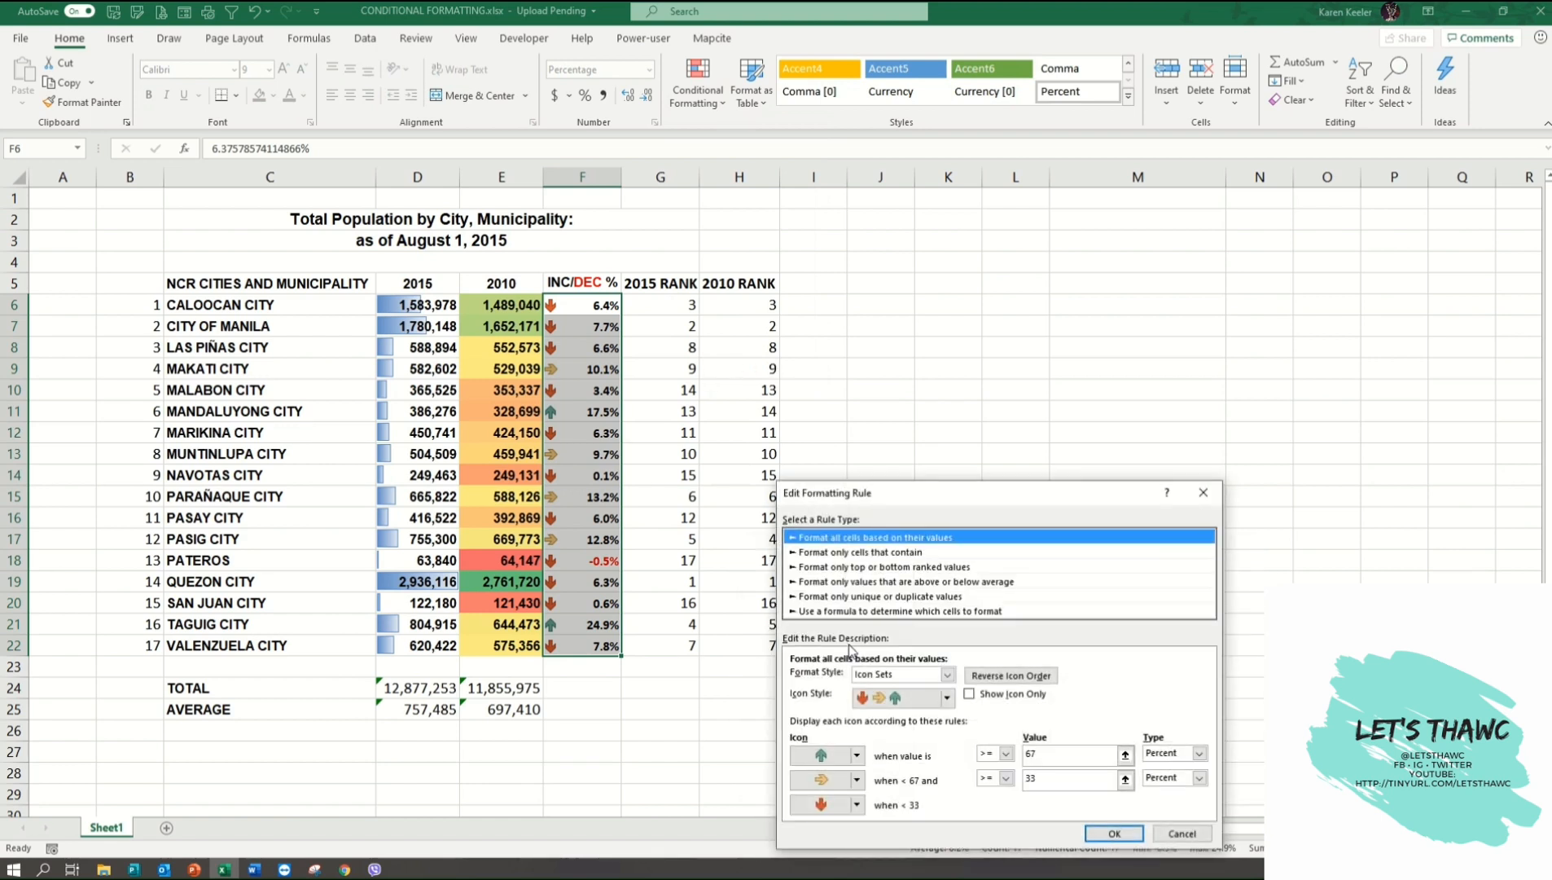
click(1037, 755)
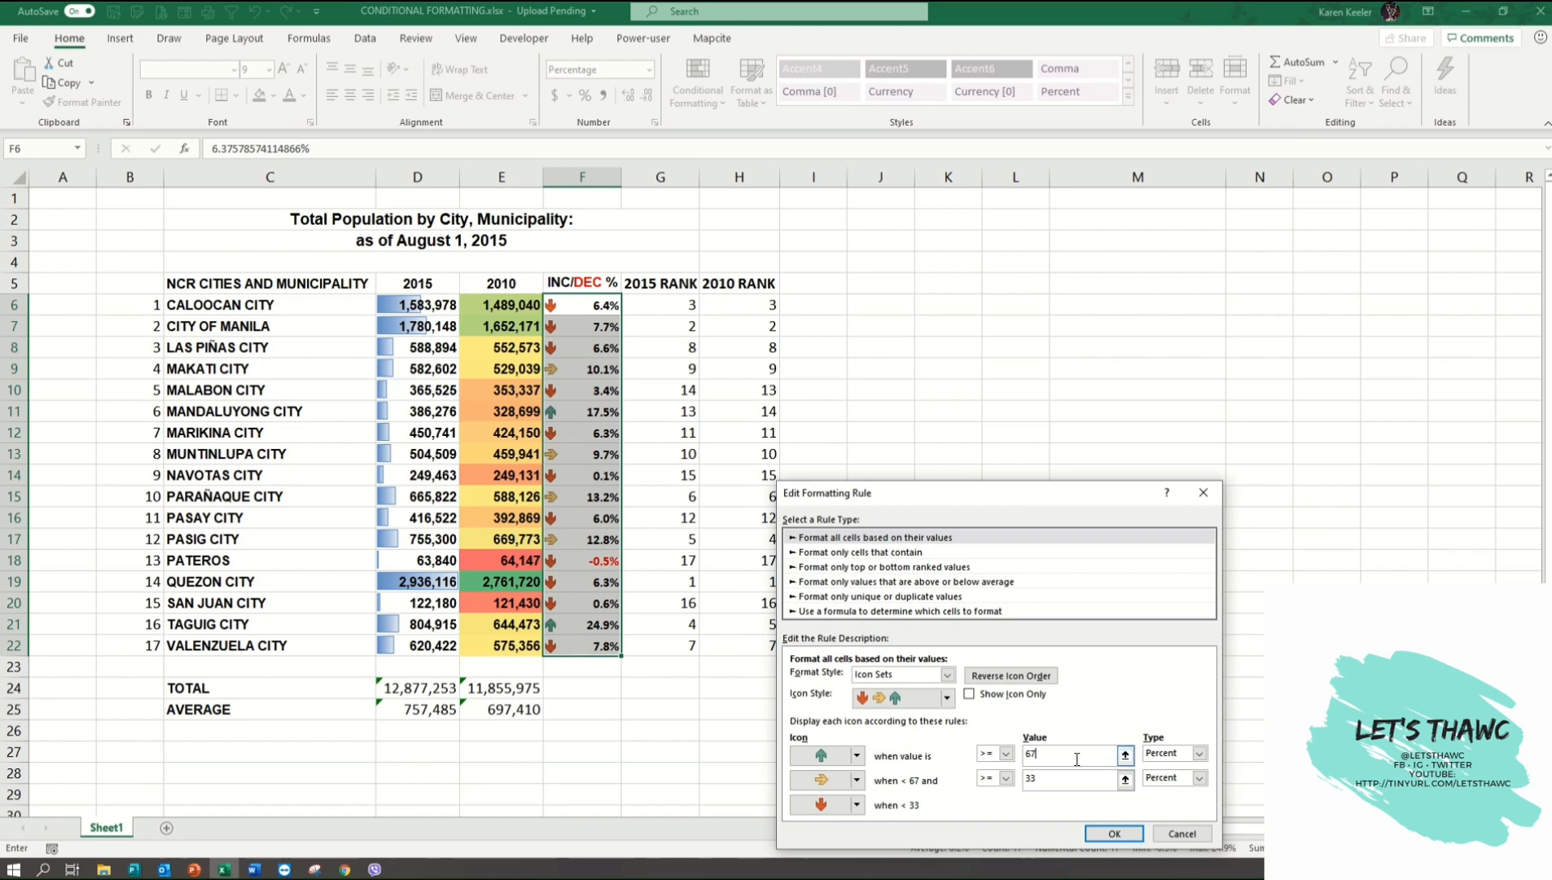
key(BackSpace)
key(BackSpace)
click(1199, 752)
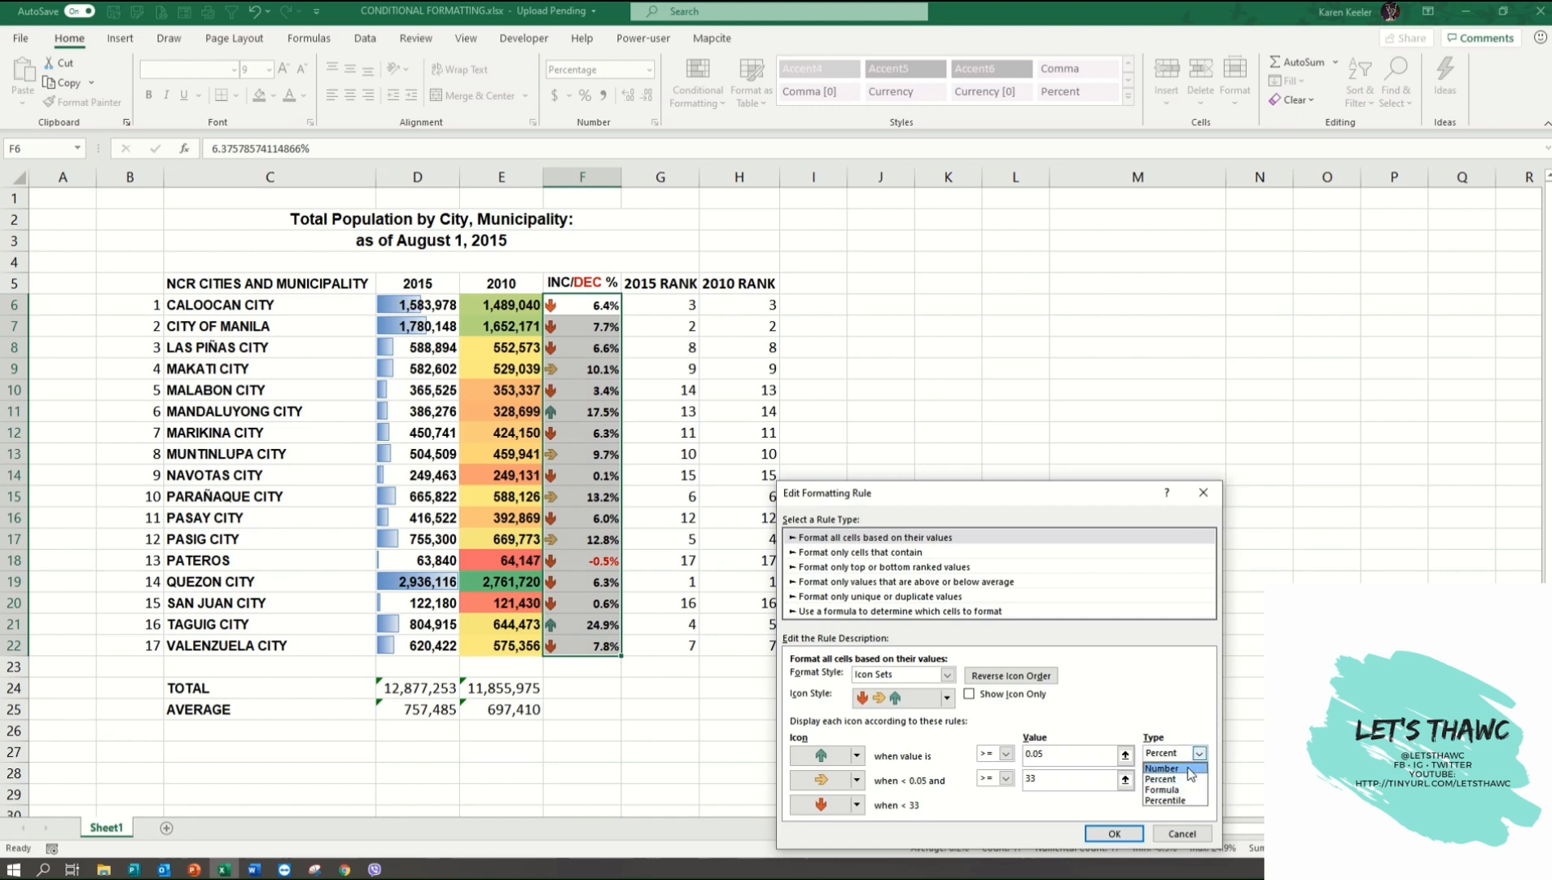
click(1186, 769)
click(1071, 758)
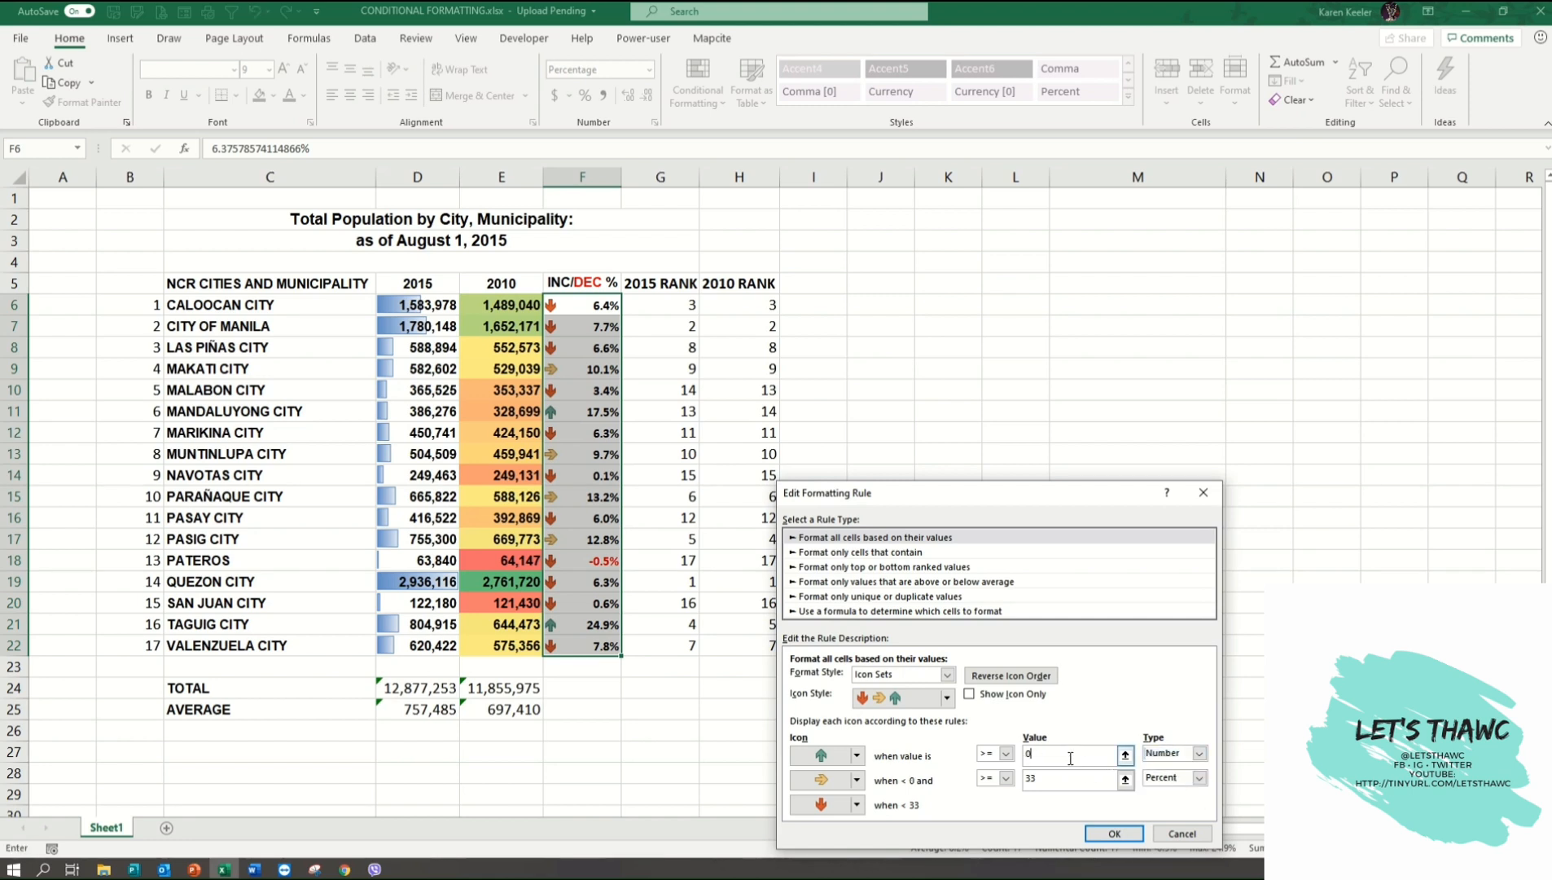
text(.05)
key(Tab)
- Set the yellow arrow's threshold to the number 0 and apply the edited icon set rule to the INC/DEC % values
click(1198, 778)
click(1179, 793)
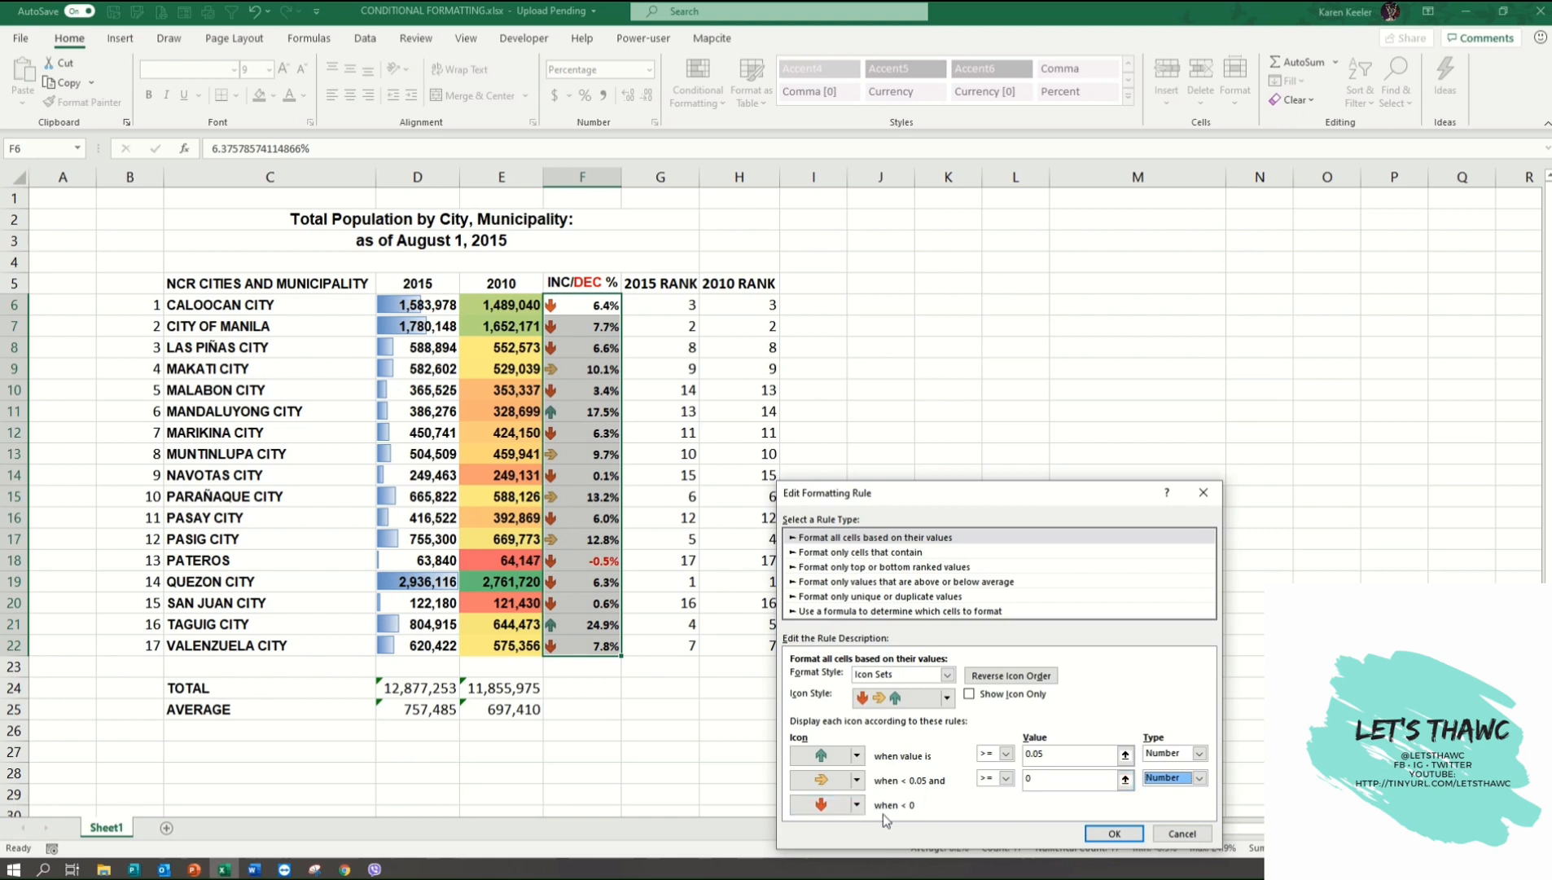
click(1127, 833)
click(1219, 772)
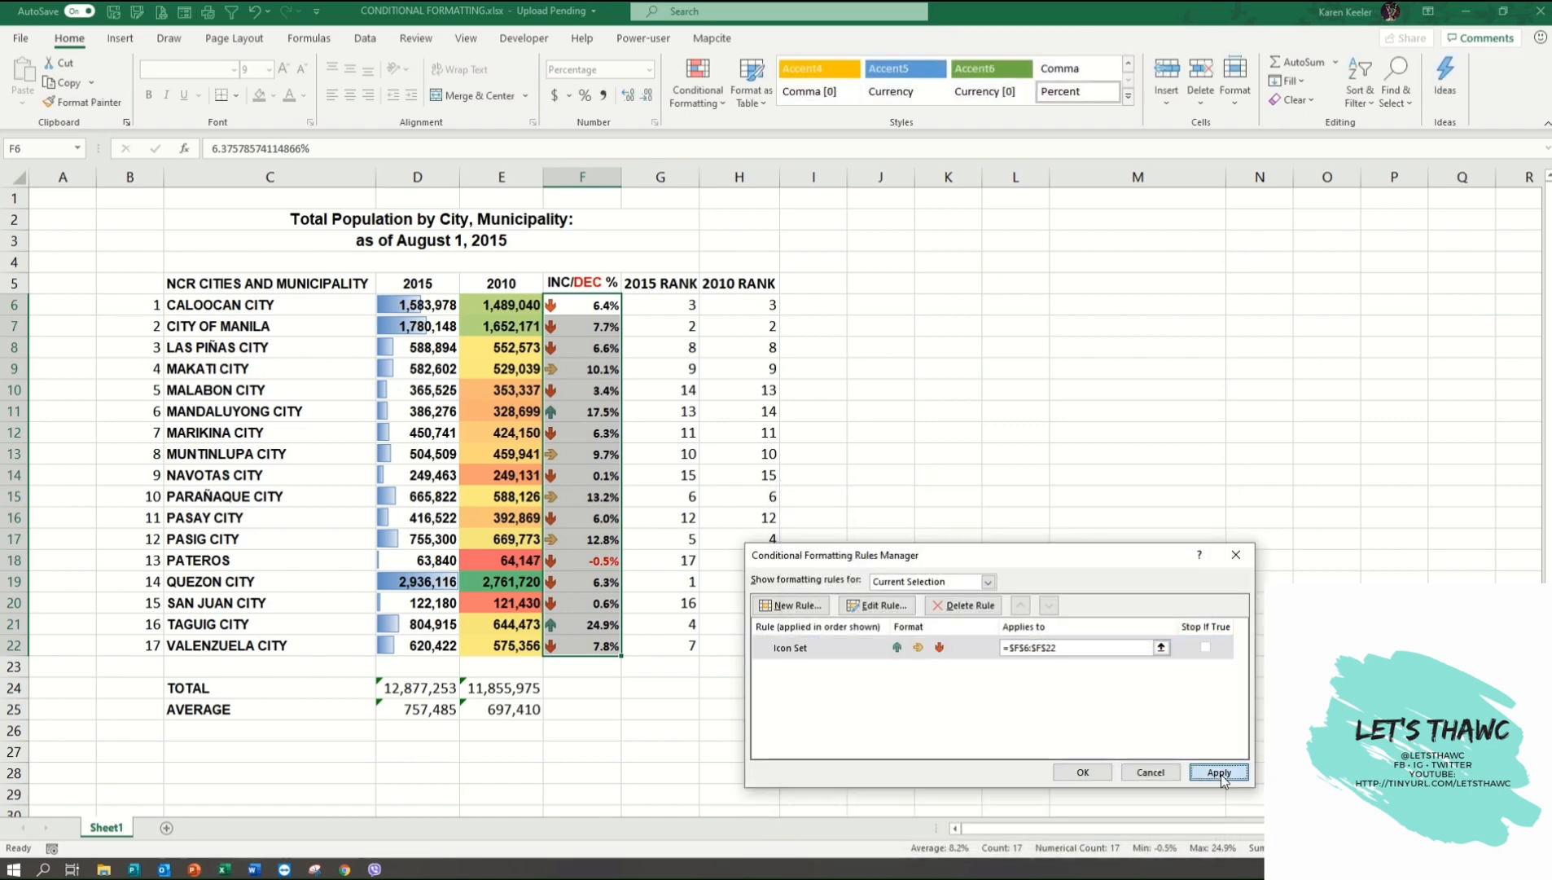
click(1082, 771)
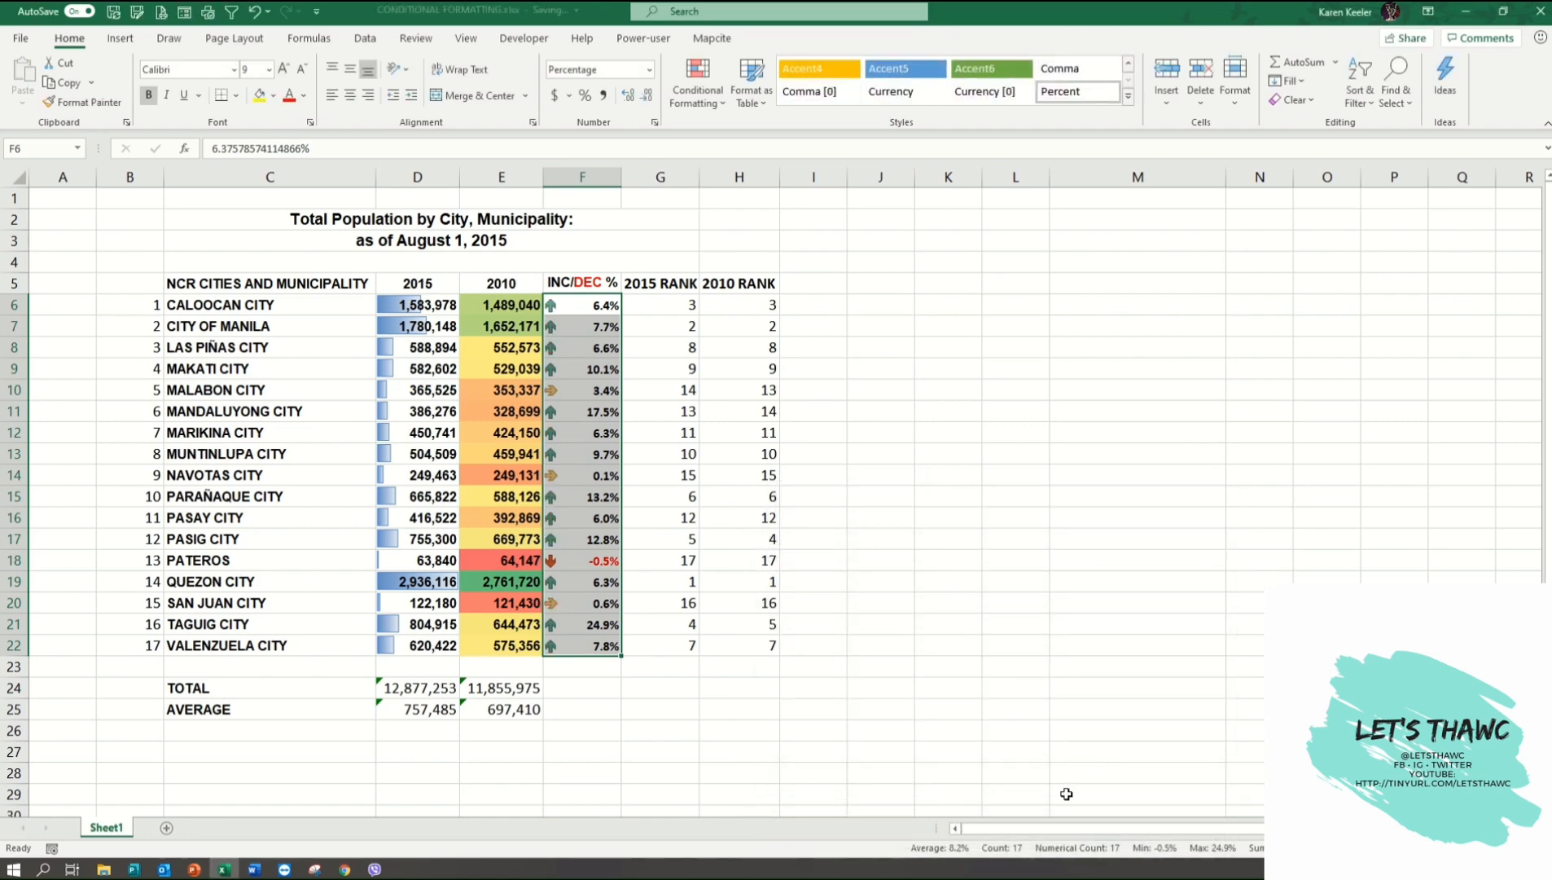
- Examine the arrow icons against individual INC/DEC % values, including Pateros, San Juan, Navotas and Malabon, and select F6:F22
click(570, 510)
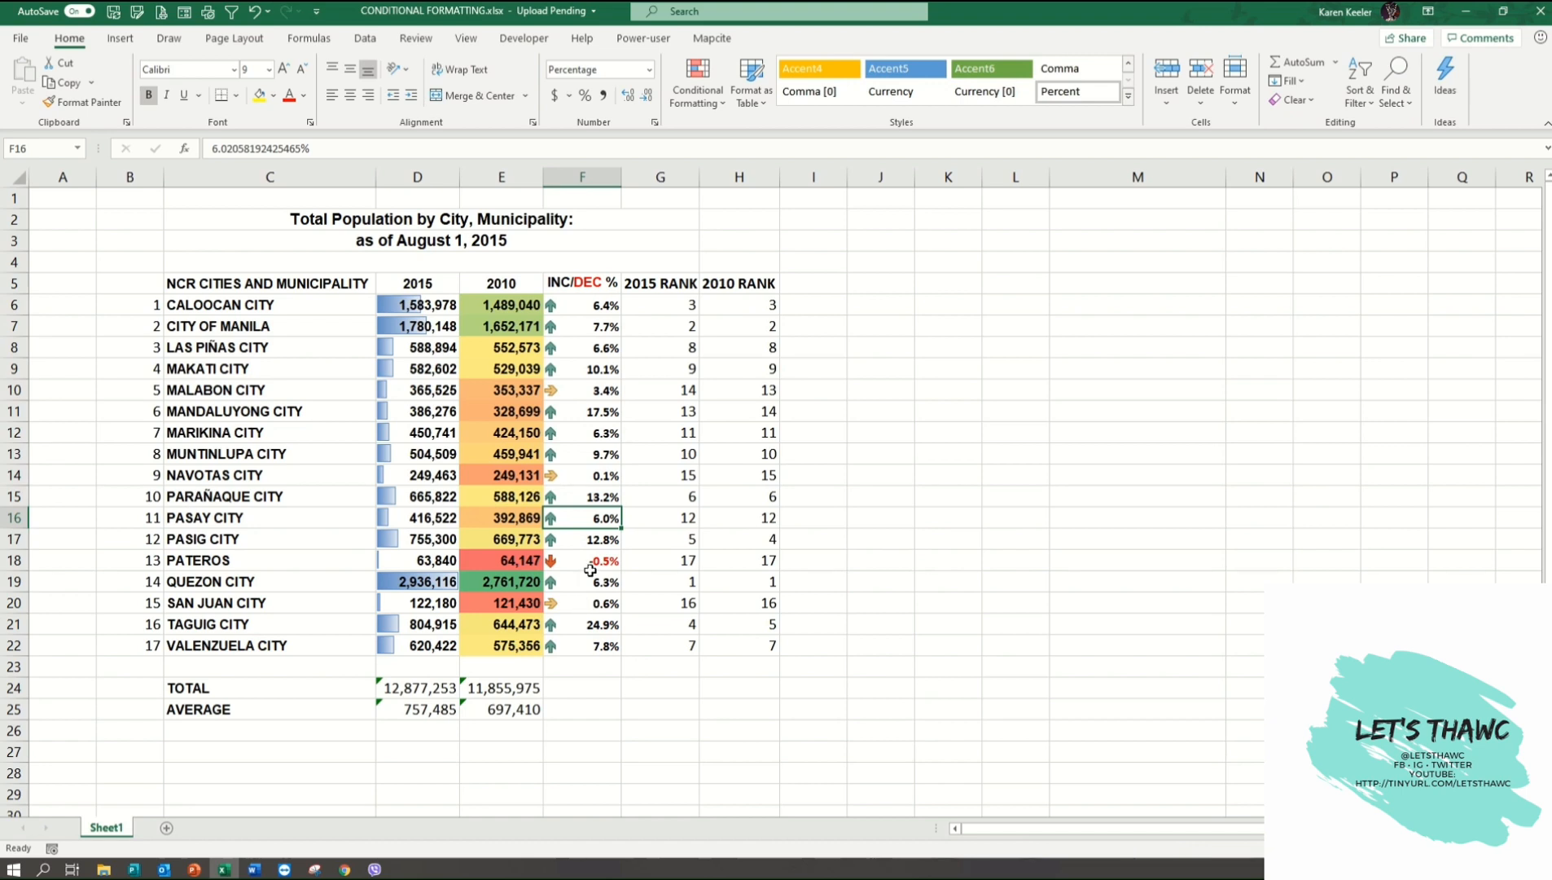
click(607, 562)
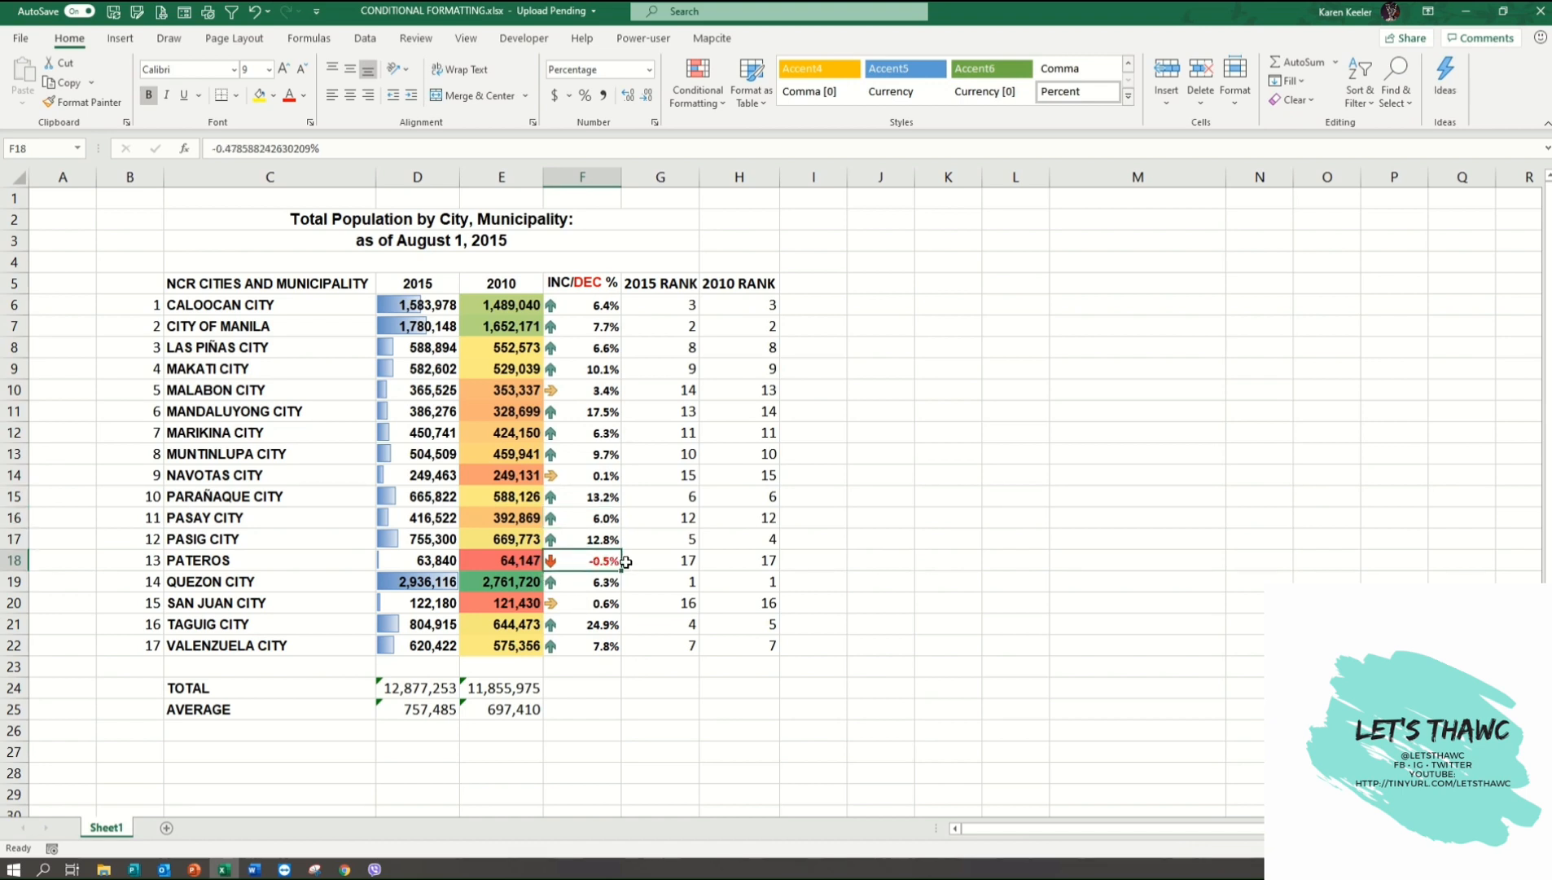
click(592, 602)
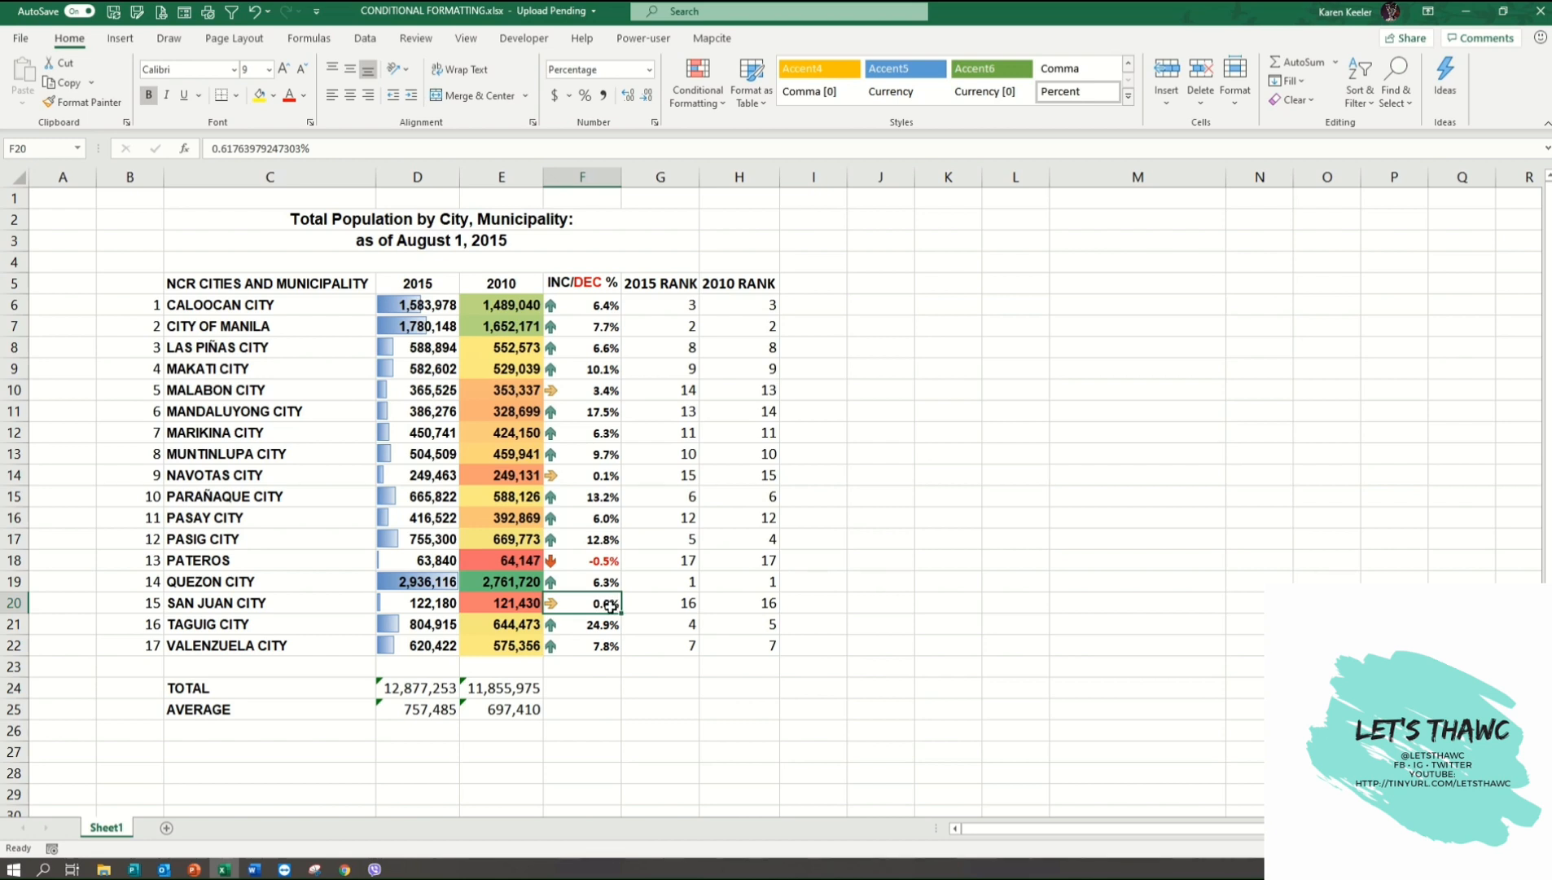
click(601, 481)
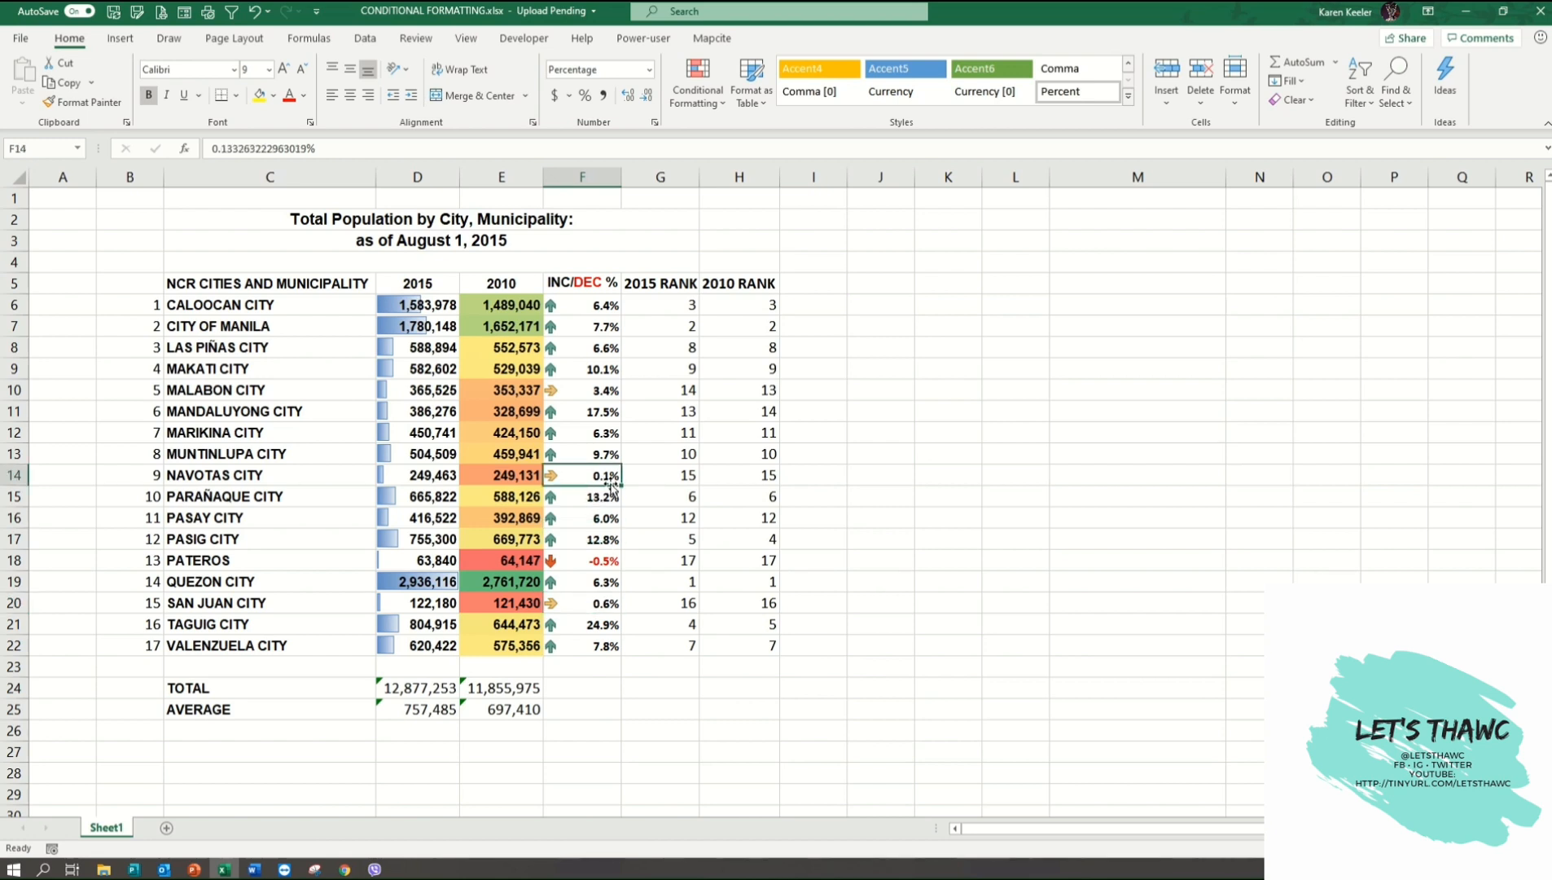
click(580, 387)
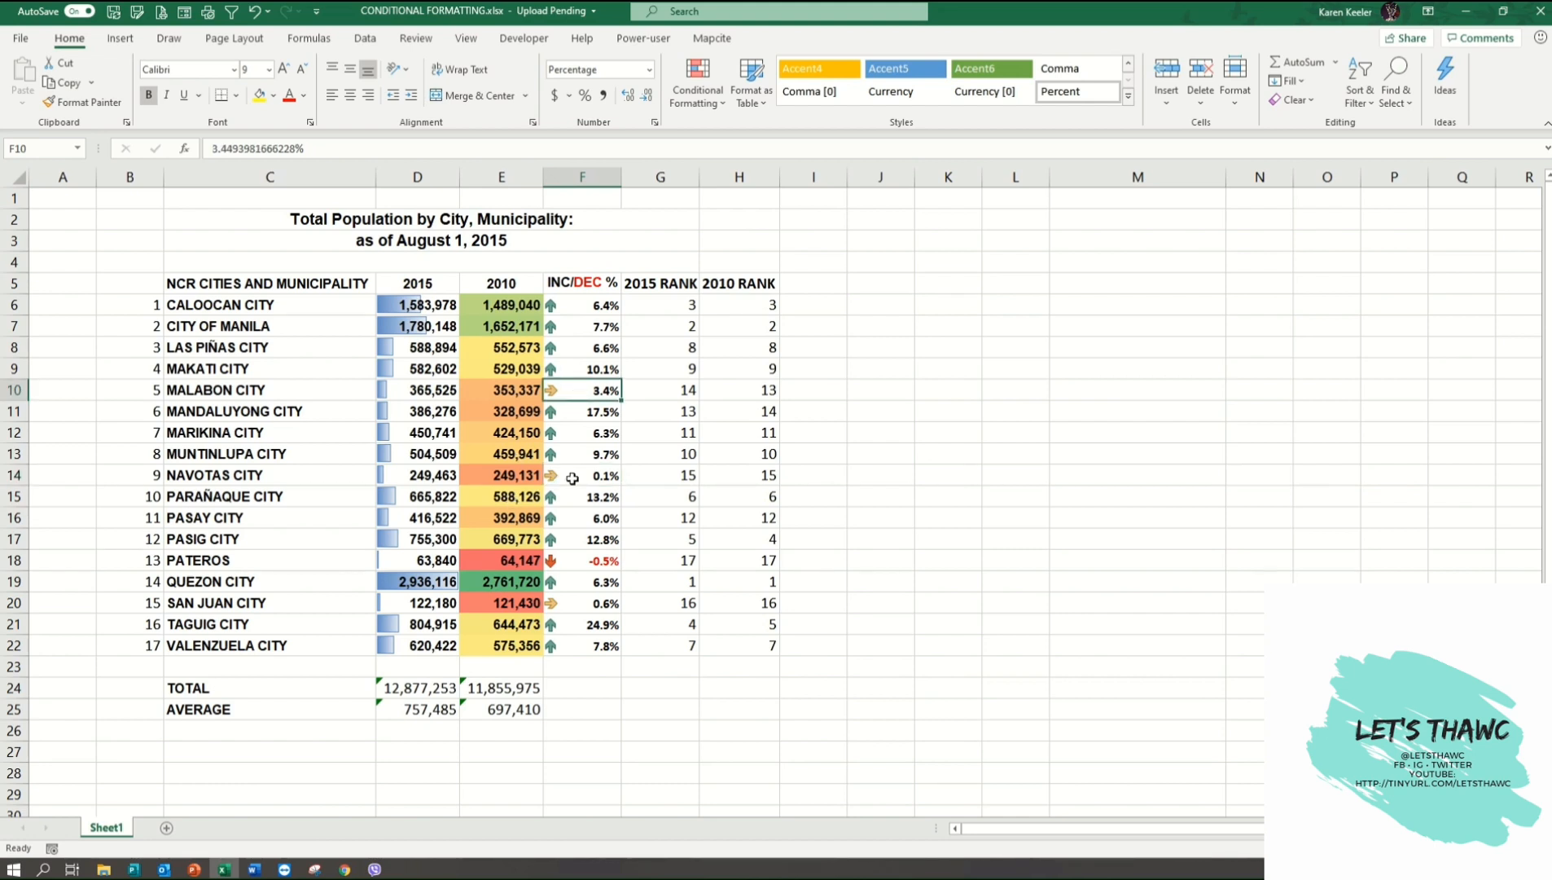
click(587, 305)
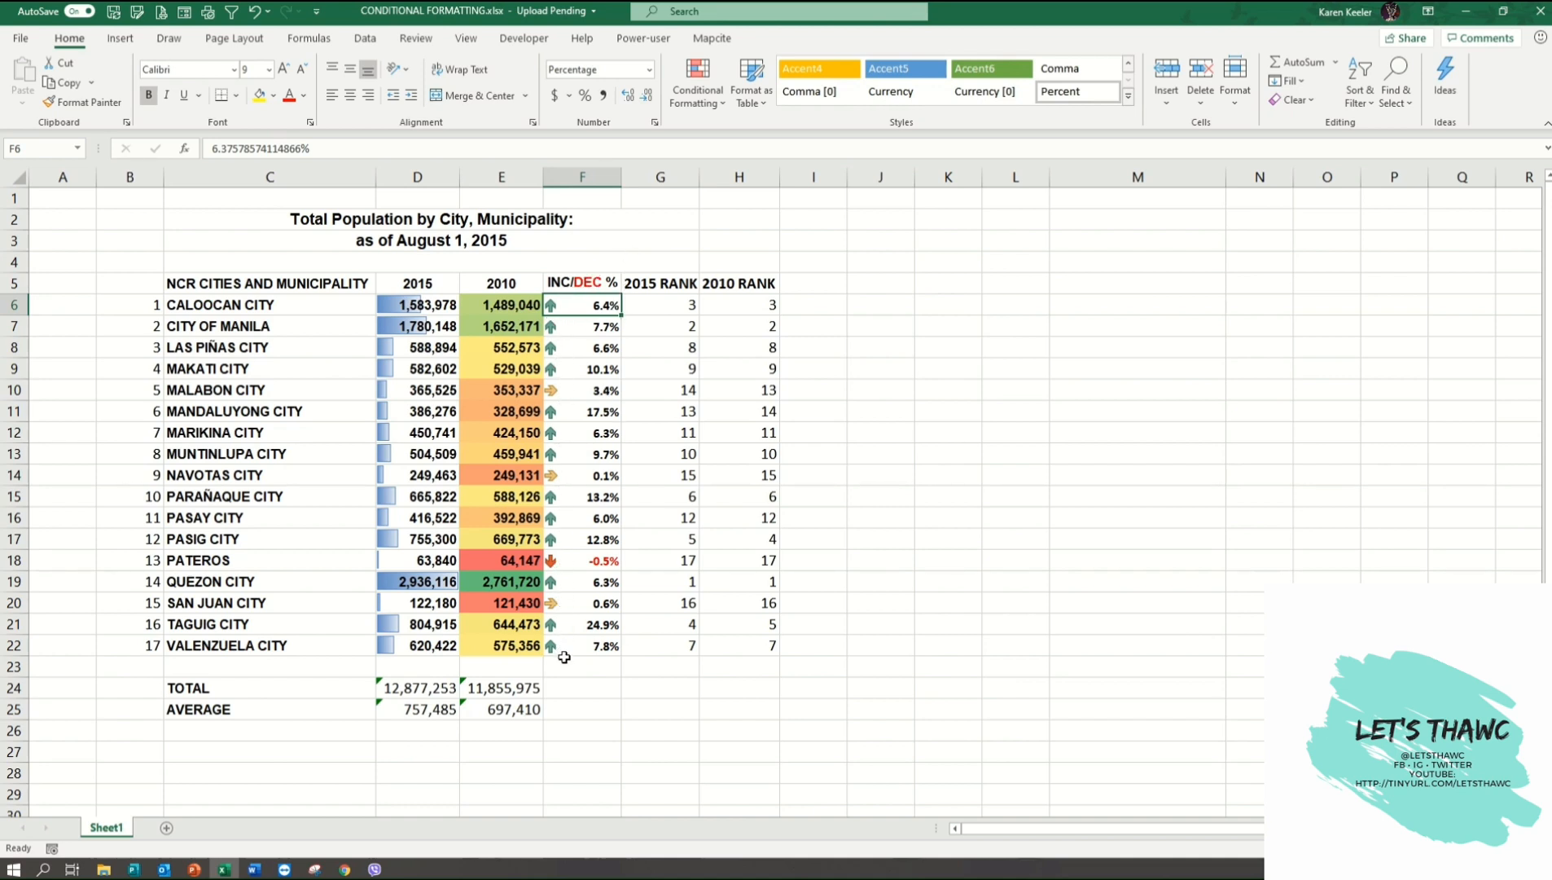
click(591, 290)
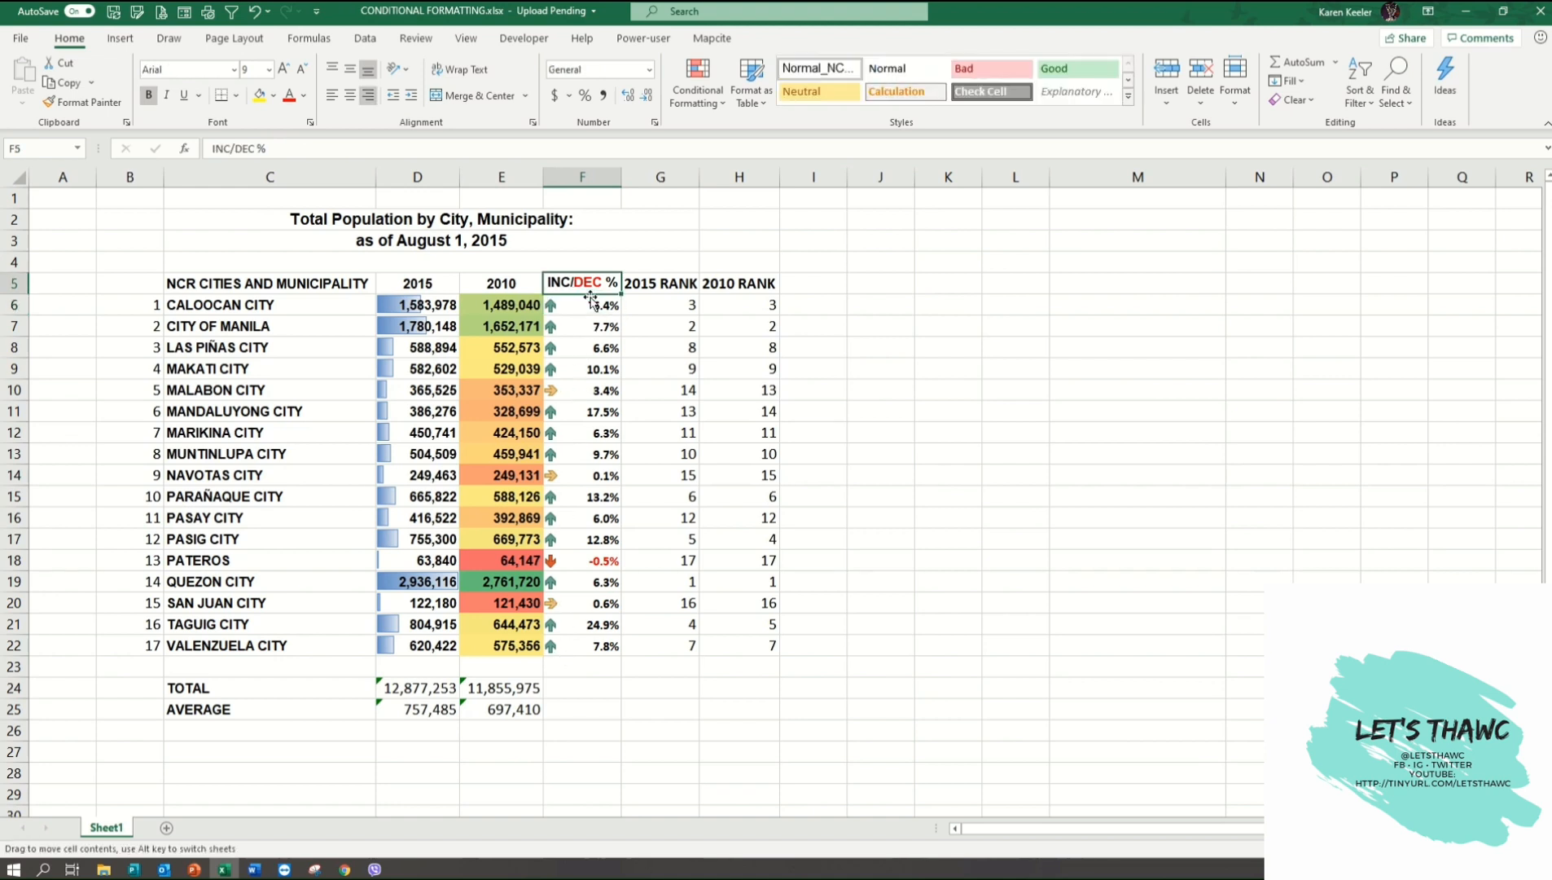
drag(591, 301, 577, 649)
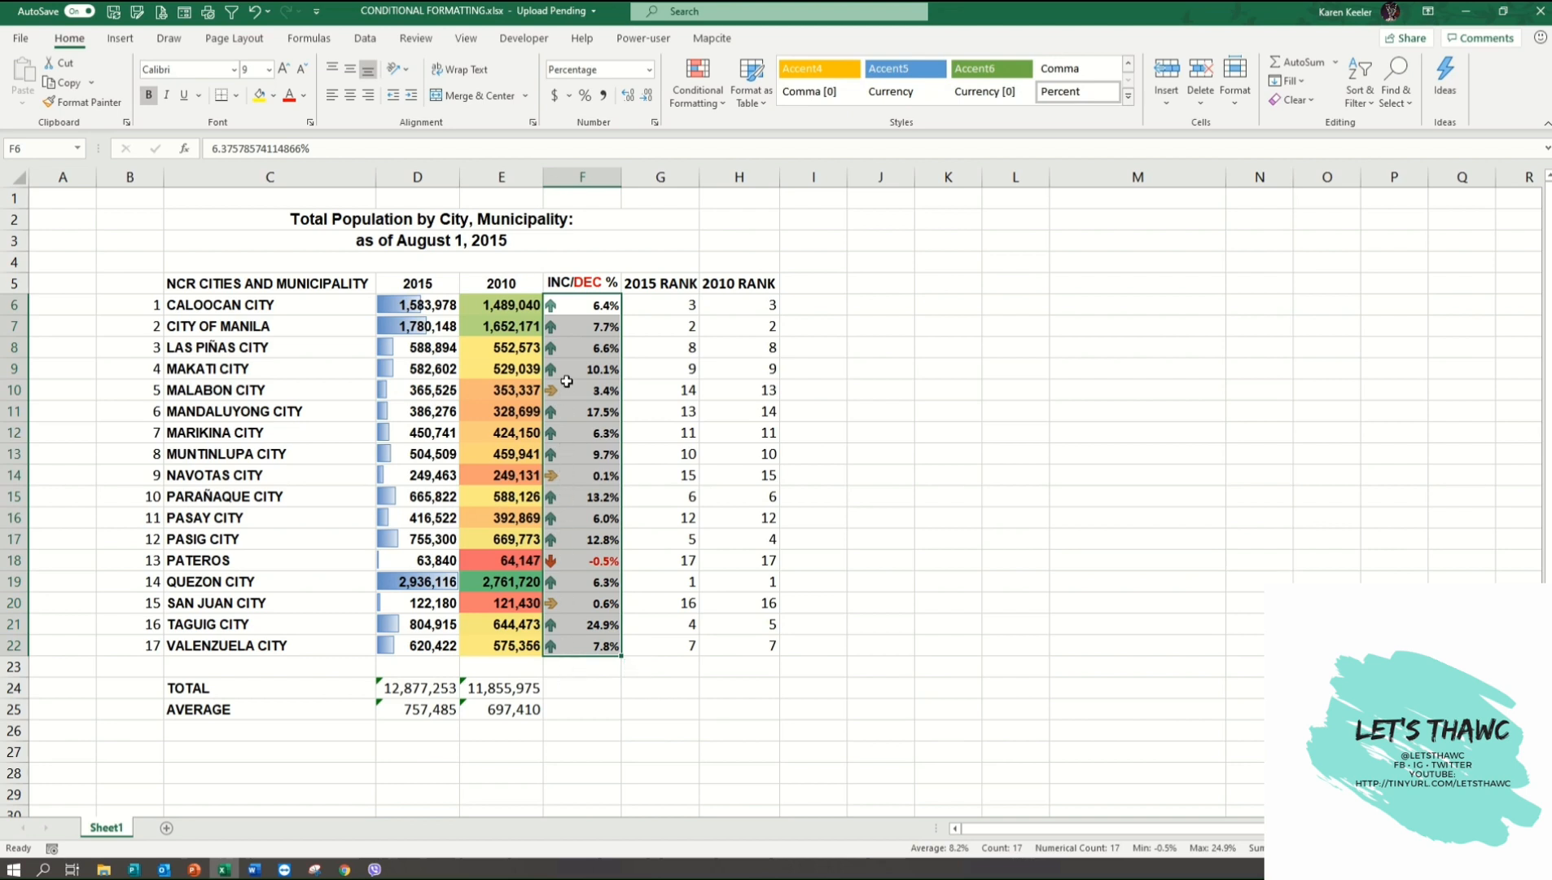
- Open the existing icon set rule for the INC/DEC % values in F6:F22 for editing
click(697, 82)
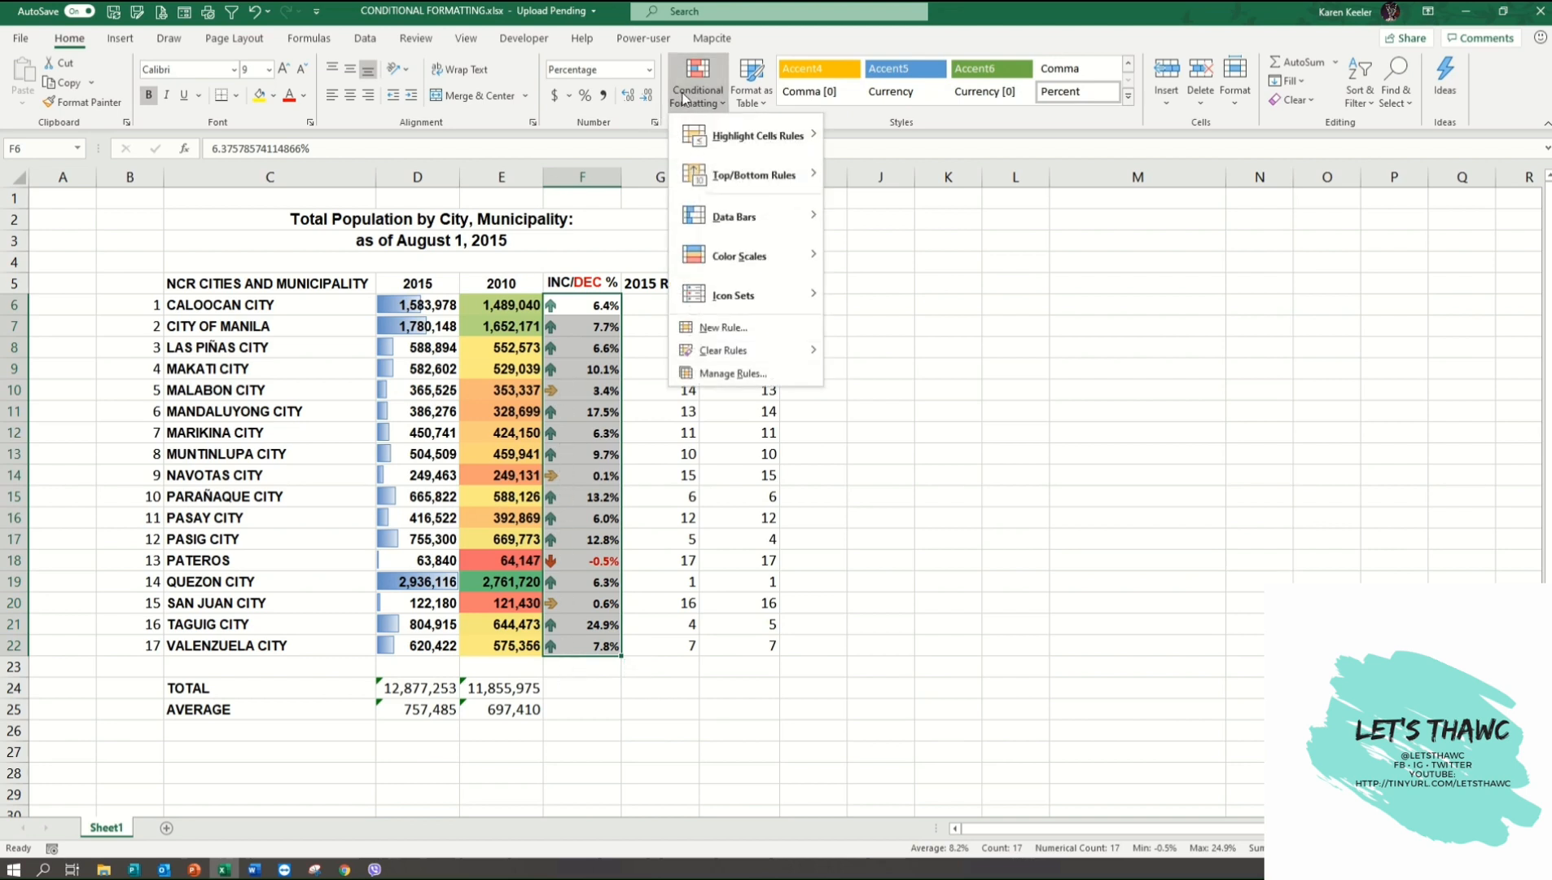
click(727, 374)
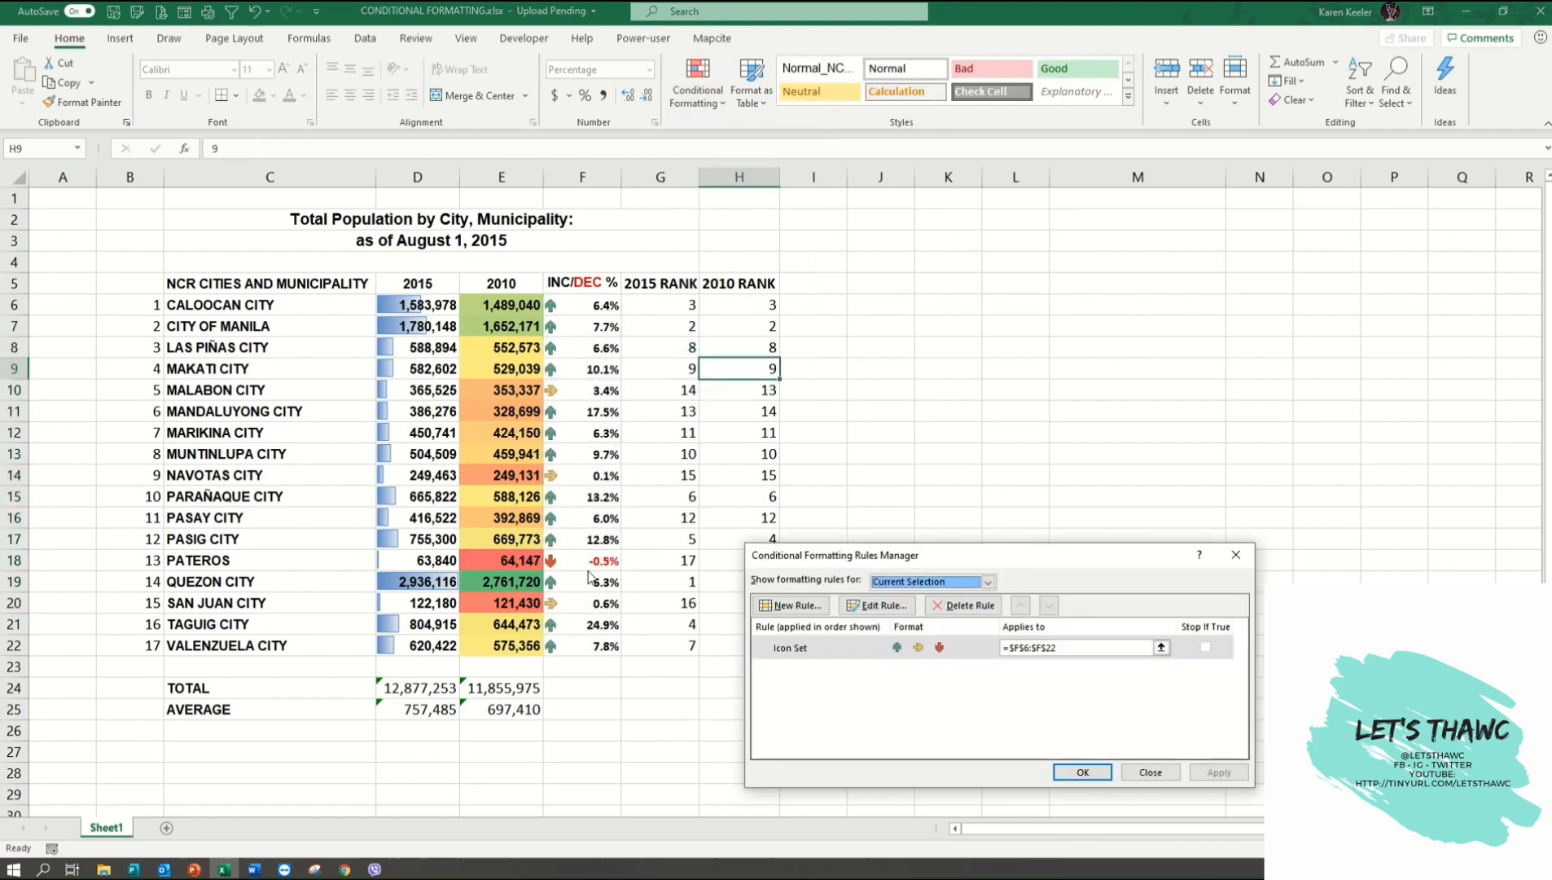
click(815, 656)
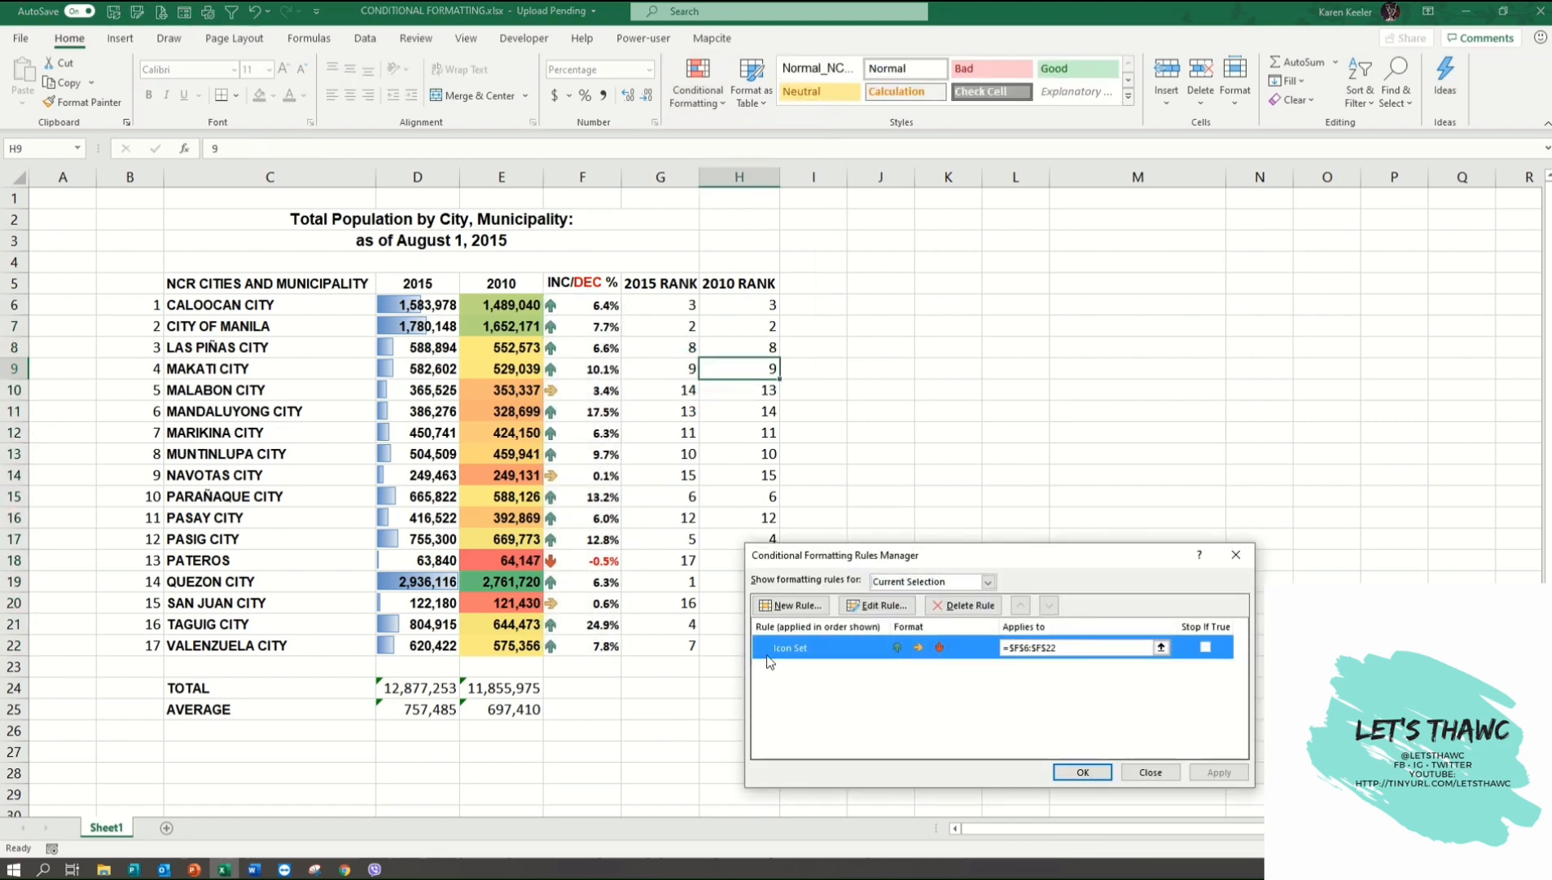
click(877, 605)
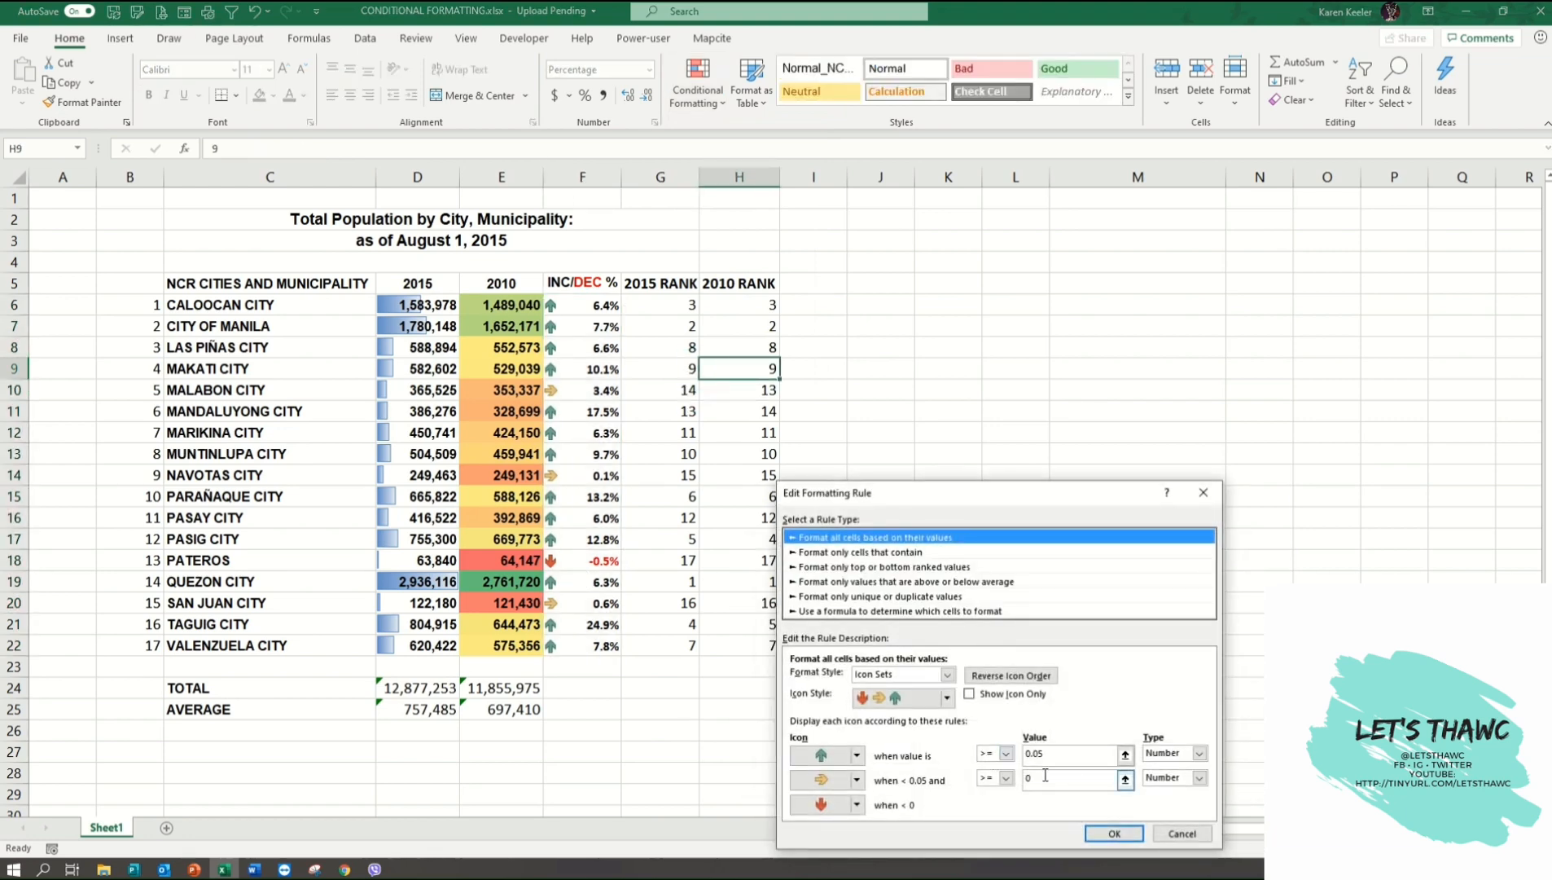
- Set the green arrow's threshold to greater than or equal to 0.1 and apply the edited icon set rule
click(1037, 756)
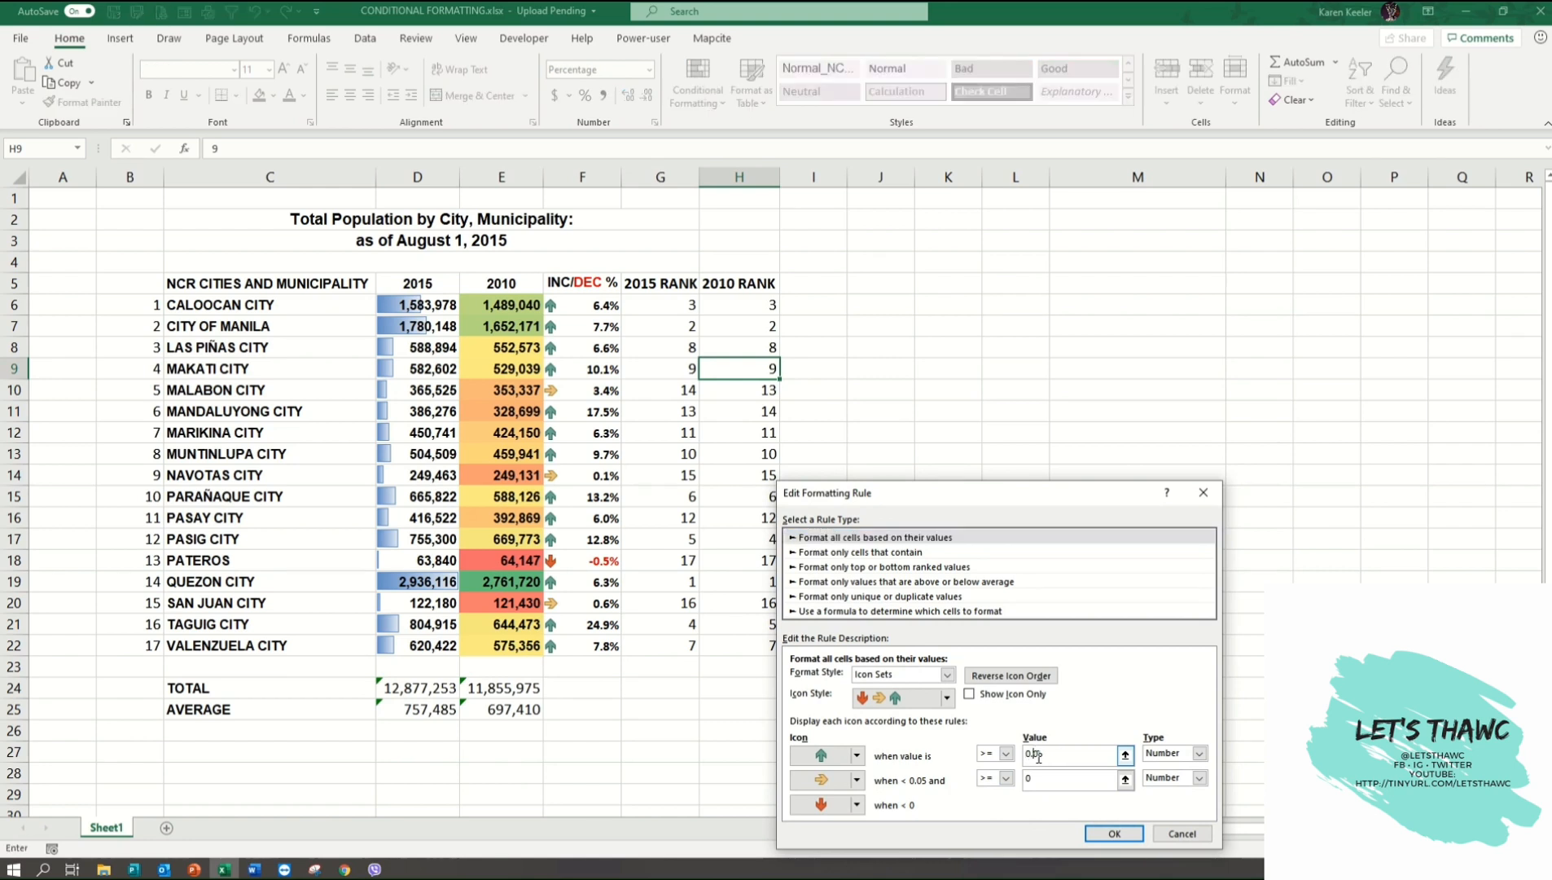
key(Delete)
key(Delete)
click(1006, 754)
click(995, 780)
click(1045, 753)
text(.1)
click(1039, 783)
click(1113, 834)
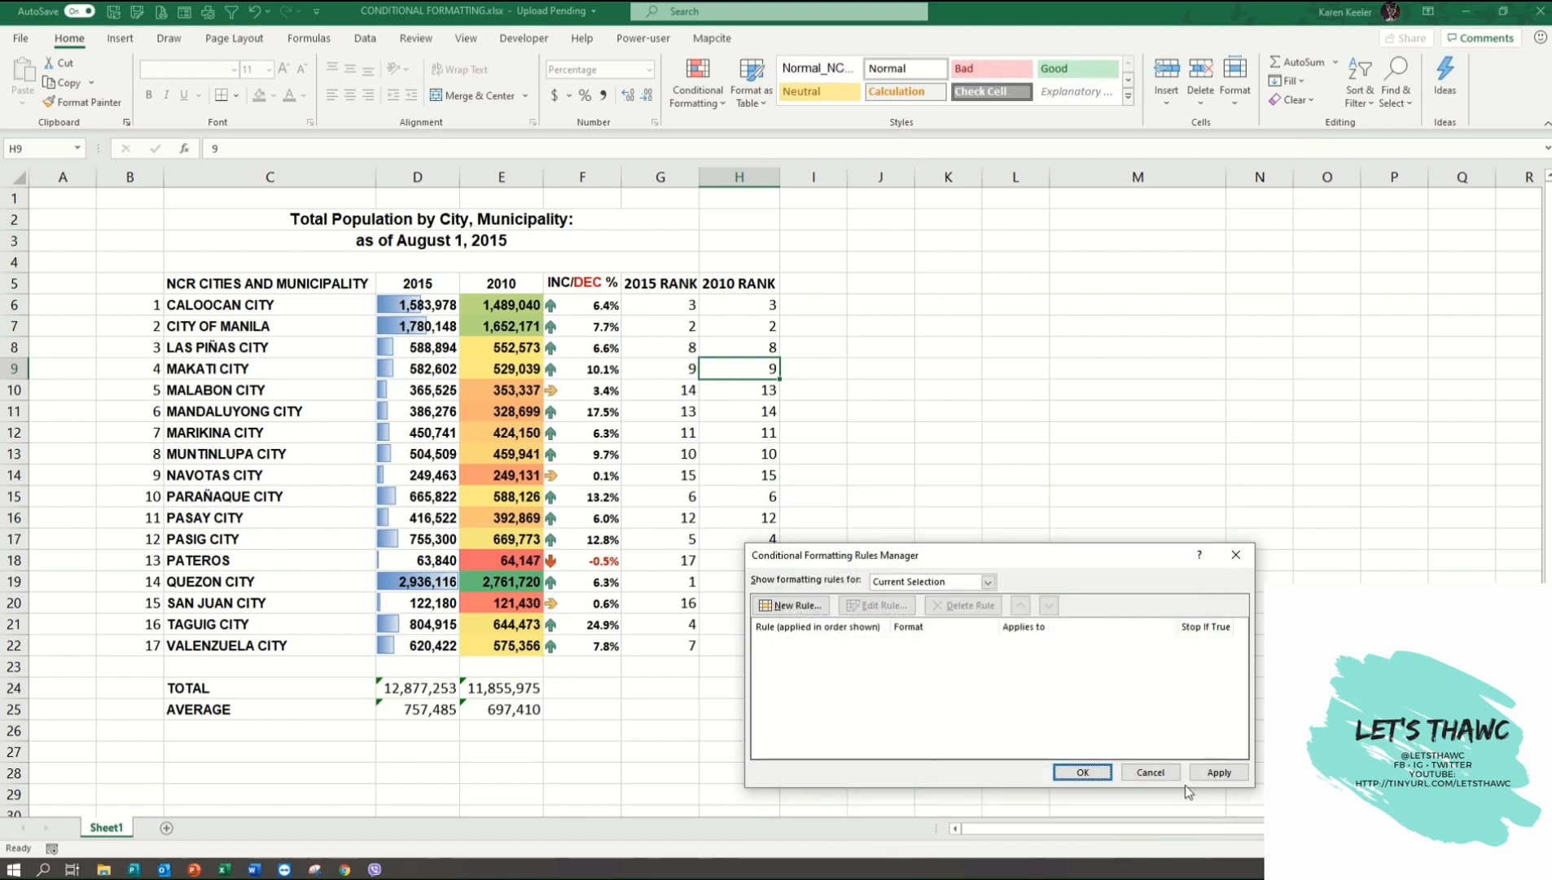
click(1201, 774)
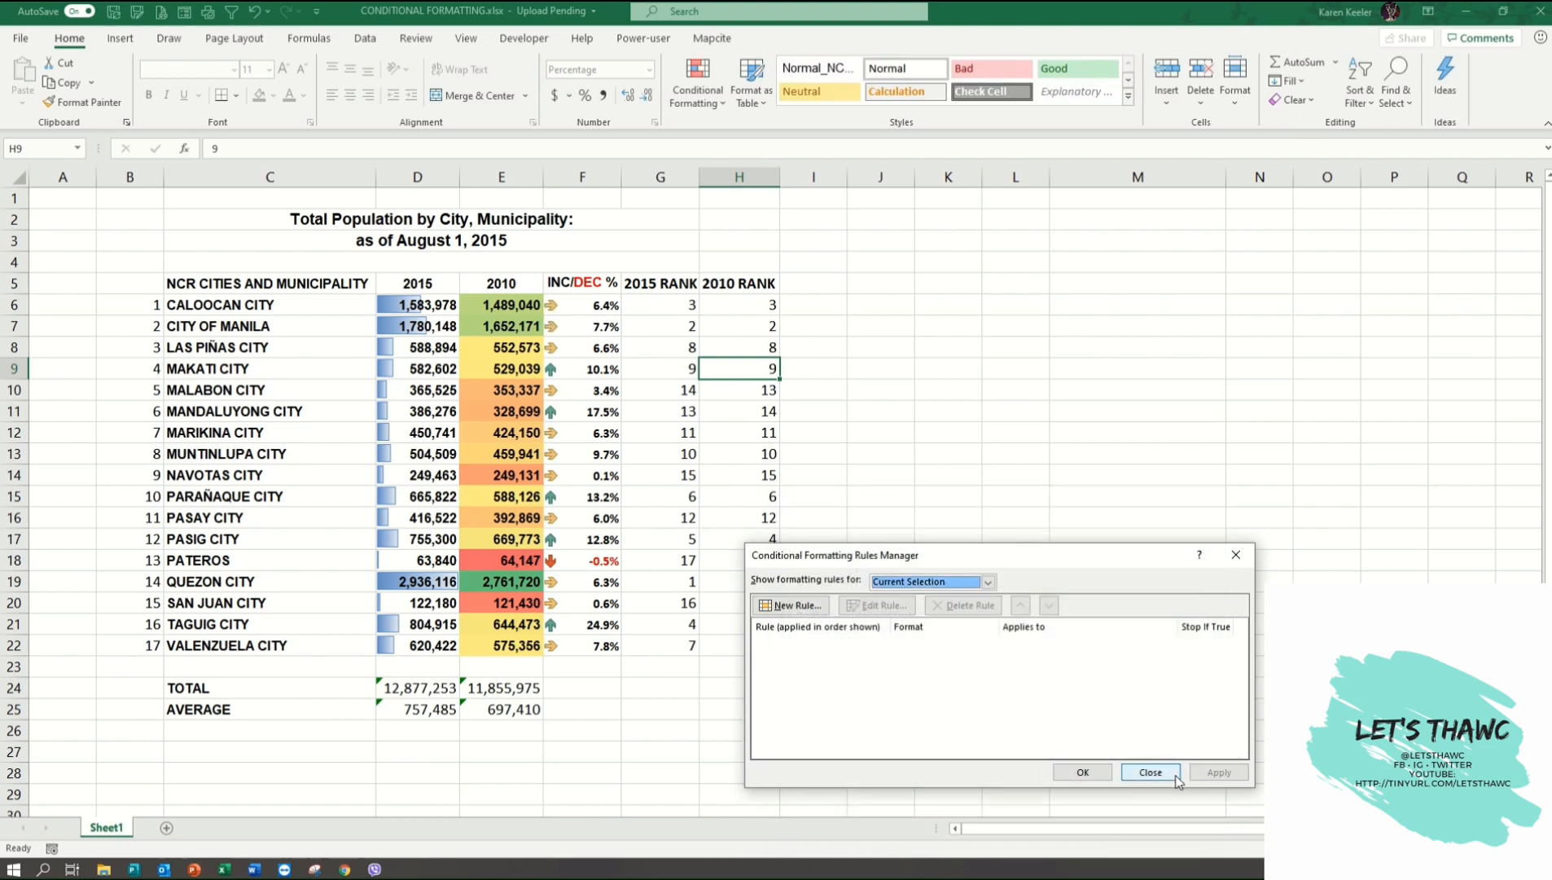
click(1082, 772)
click(1103, 772)
- Check the arrow icons against the INC/DEC % values for Makati, Mandaluyong and Parañaque
click(595, 666)
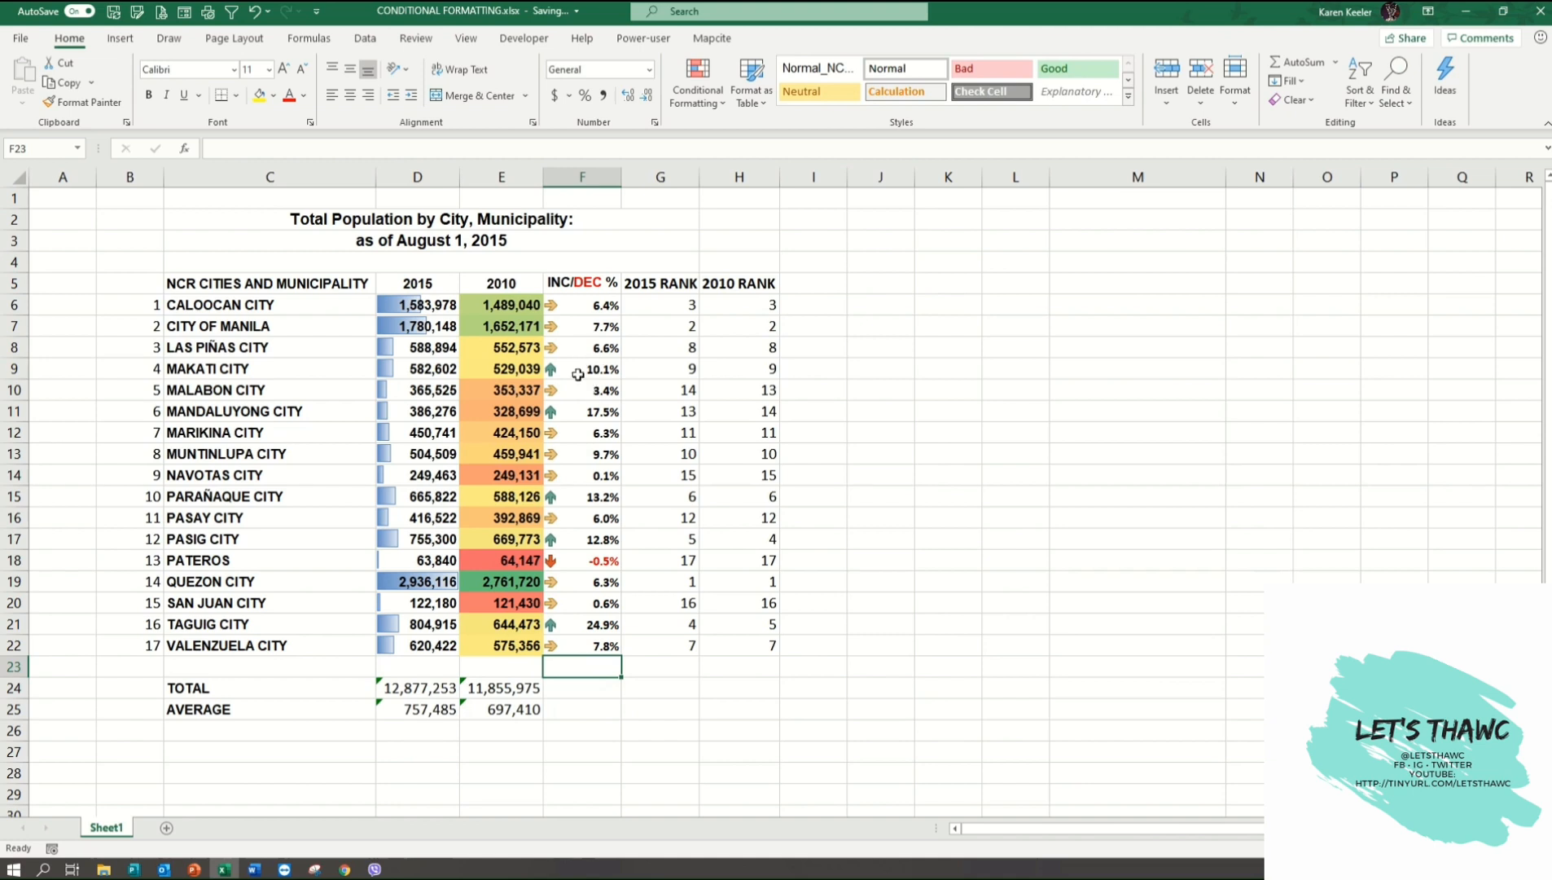
click(577, 371)
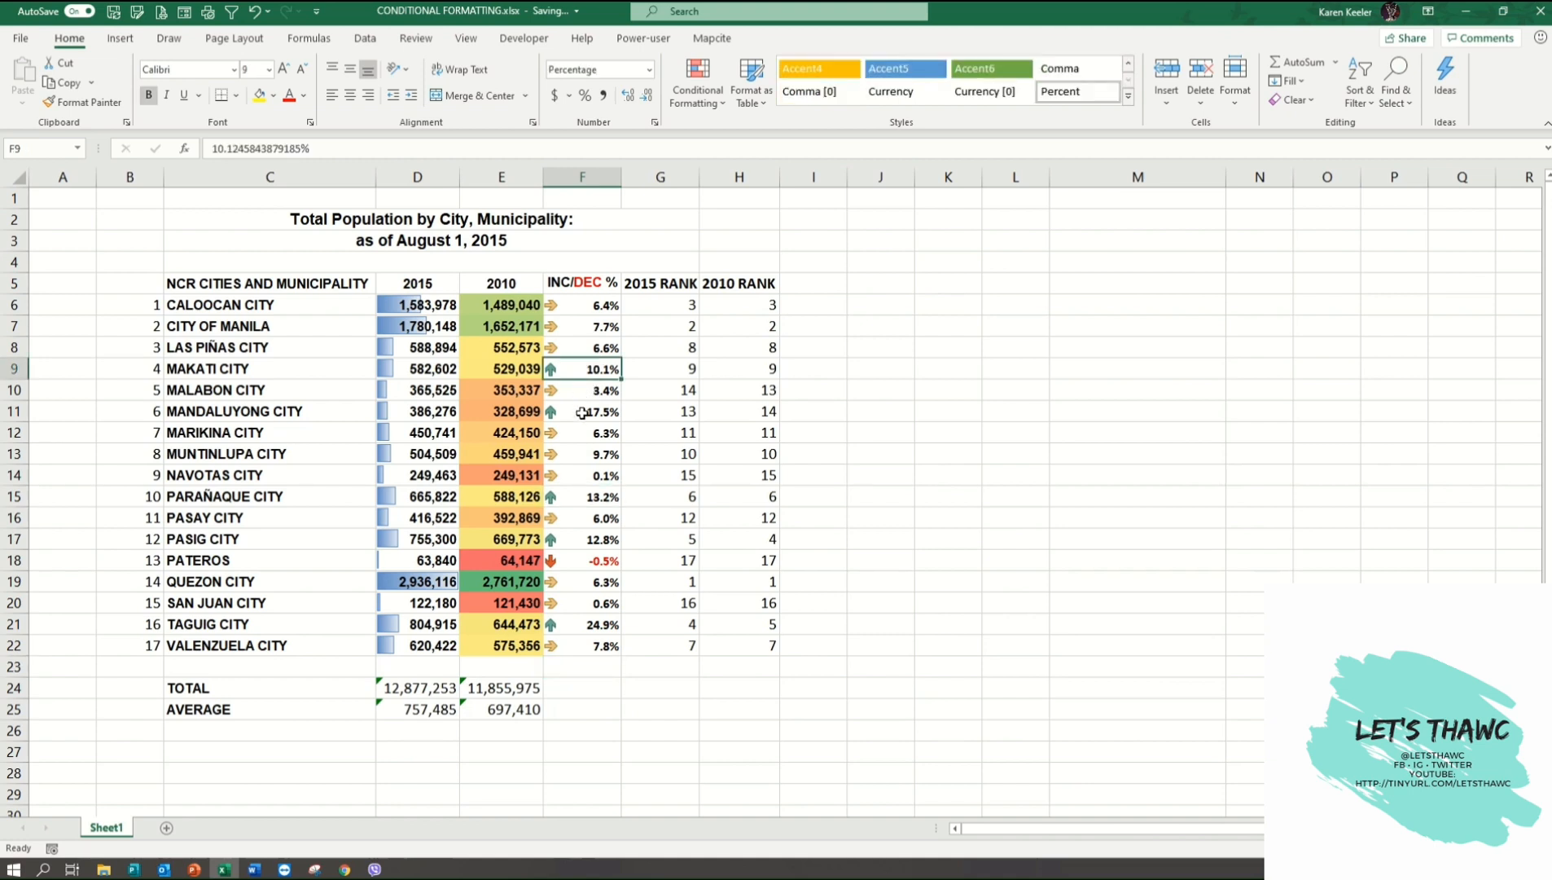
double_click(583, 412)
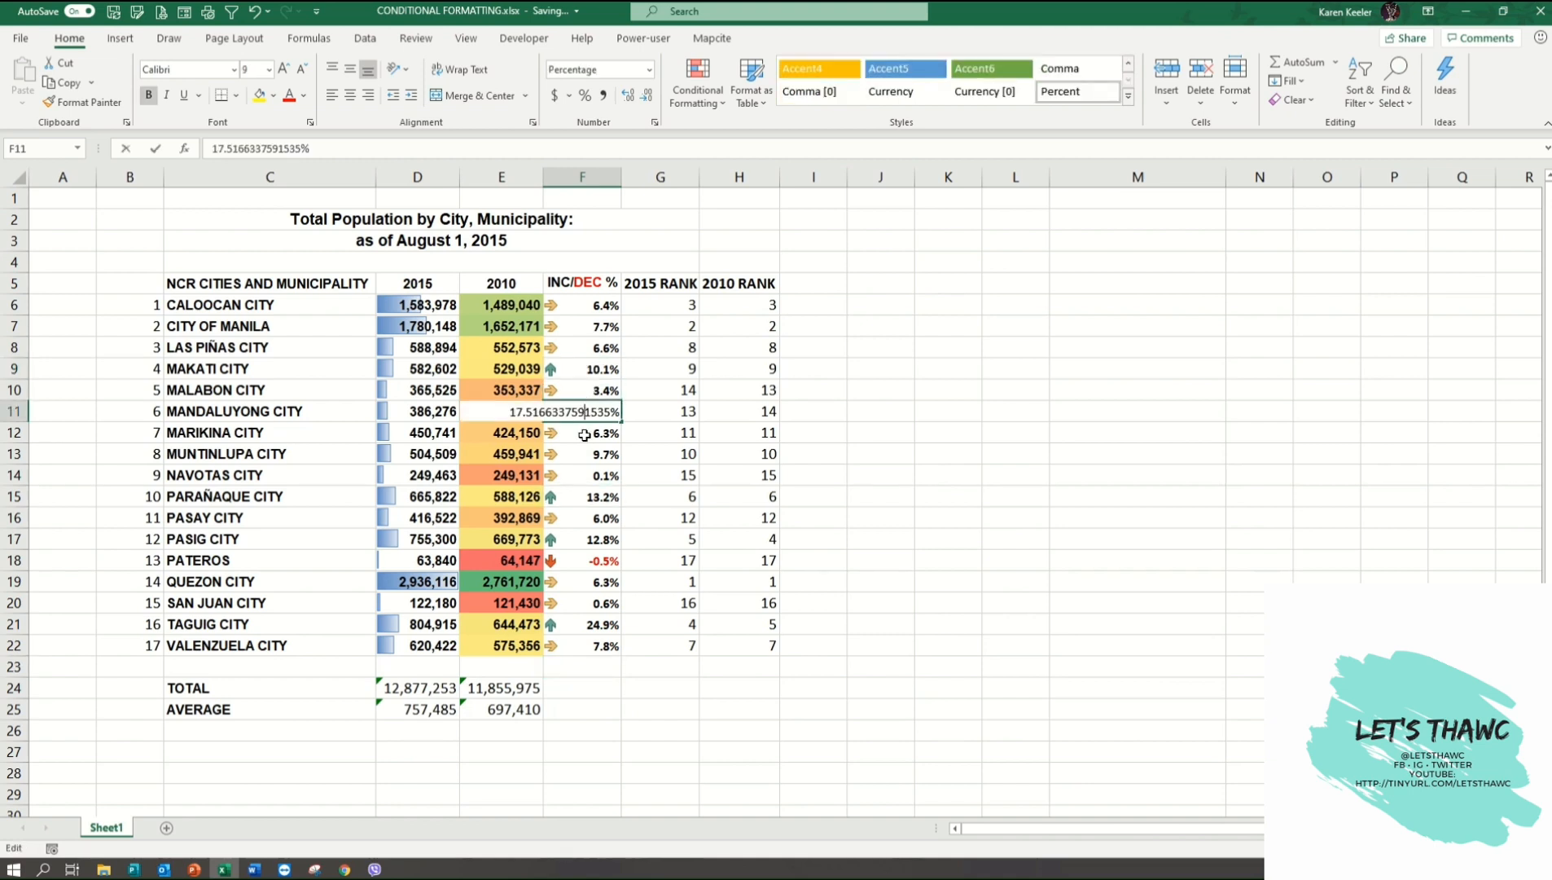
click(603, 500)
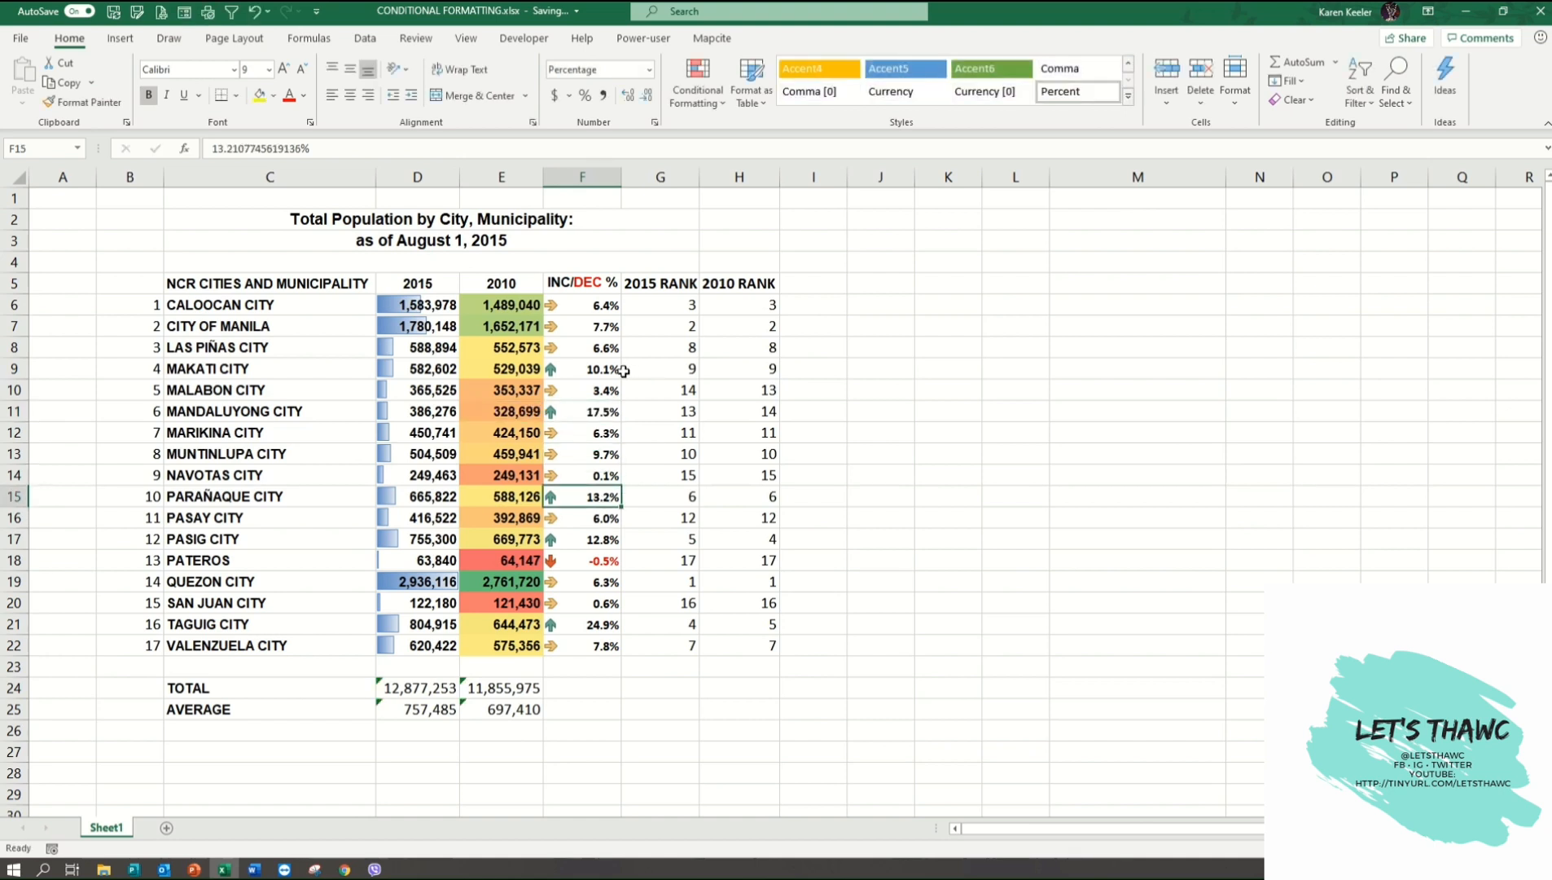